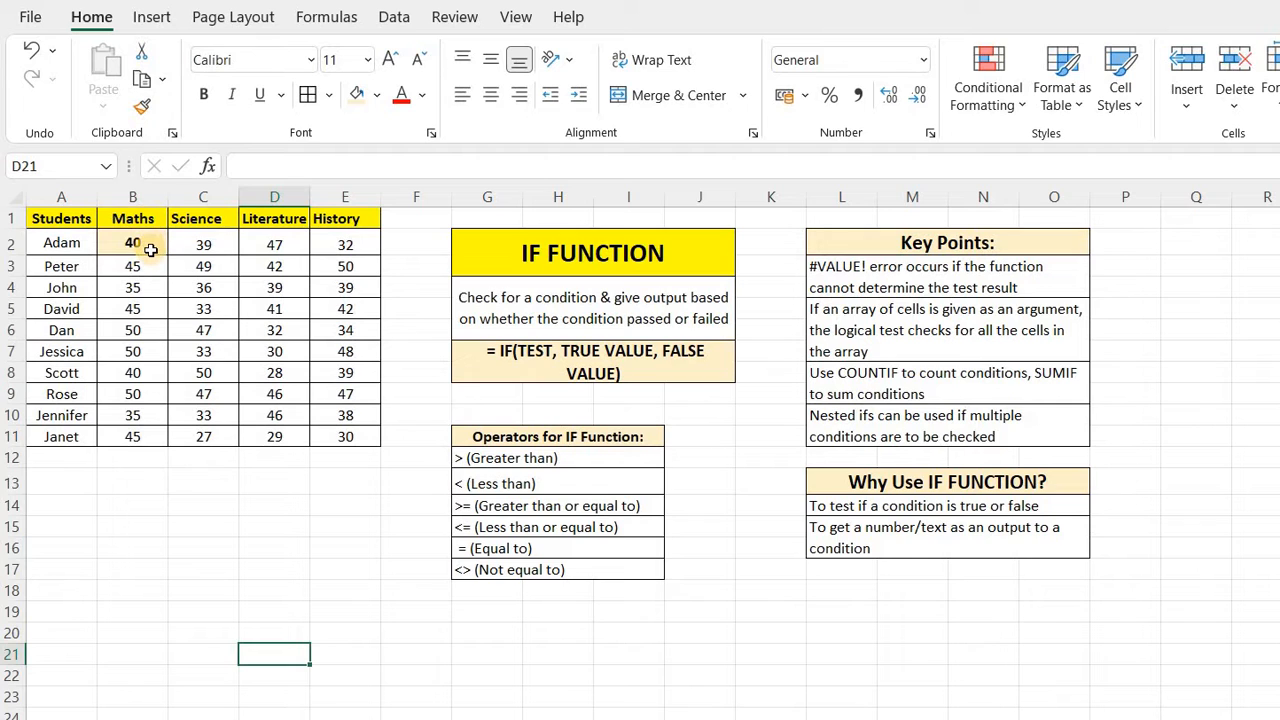
pyautogui.click(150, 250)
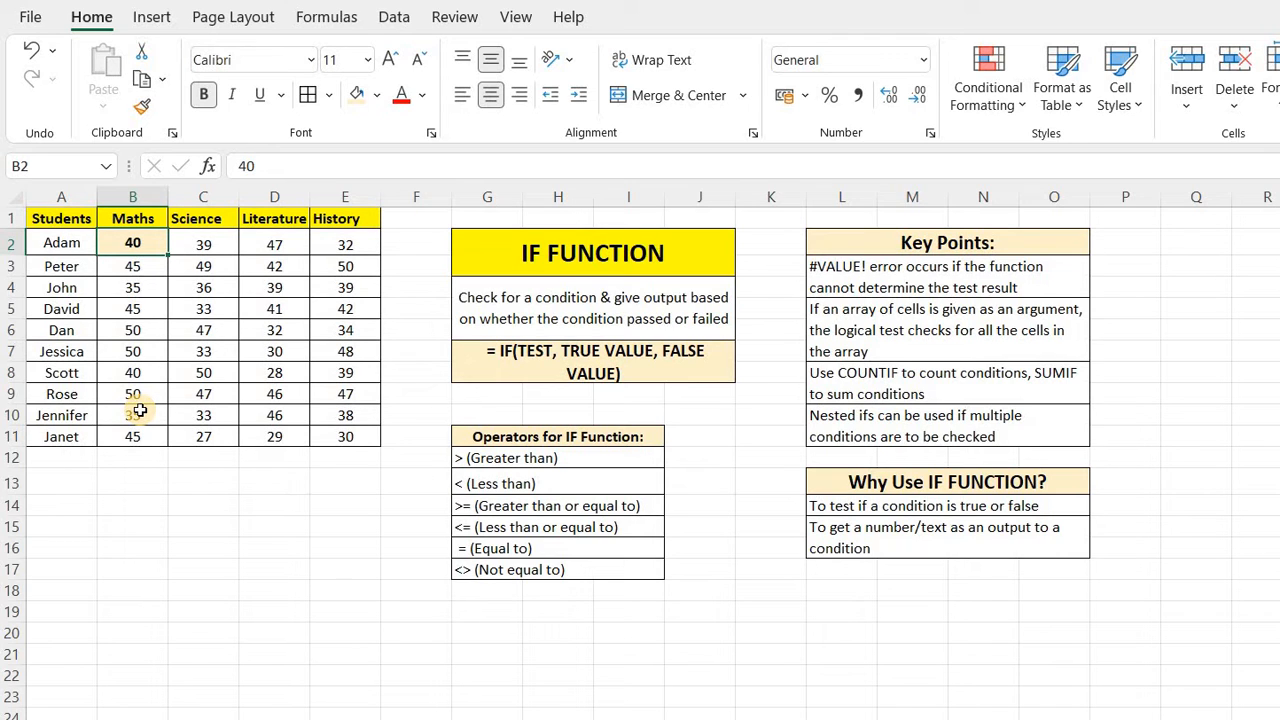
pyautogui.click(129, 506)
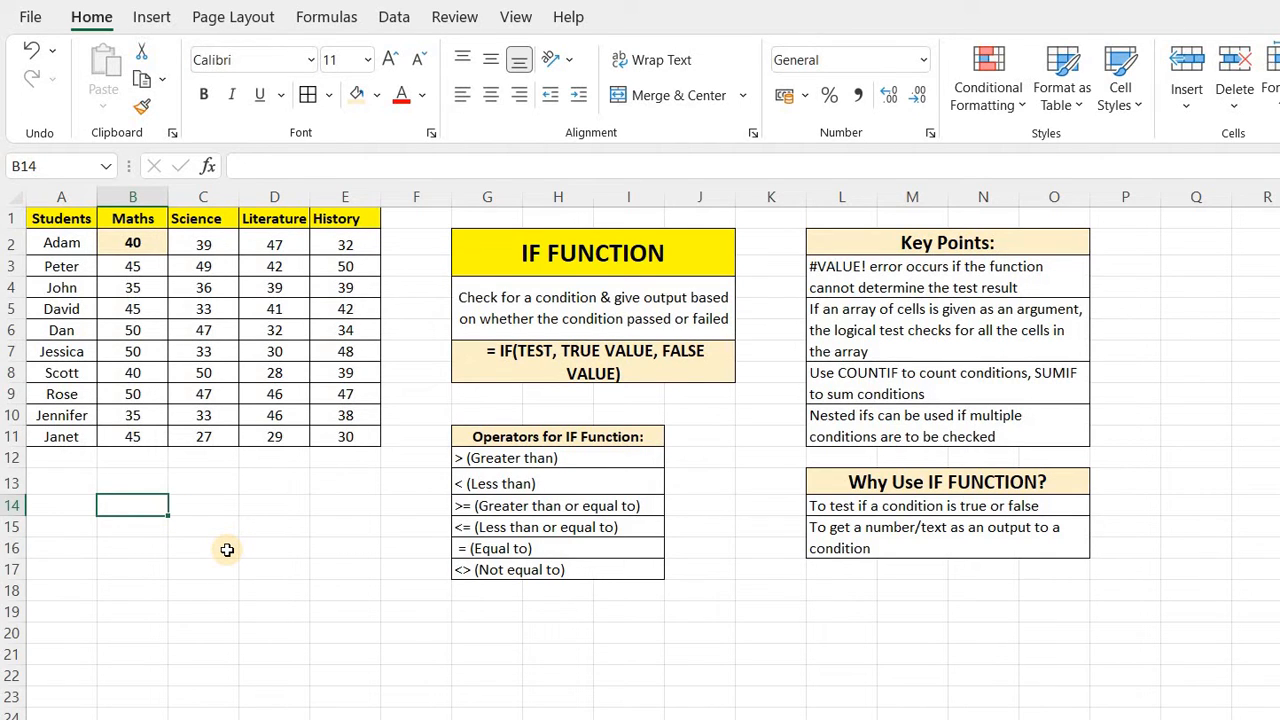
pyautogui.click(508, 358)
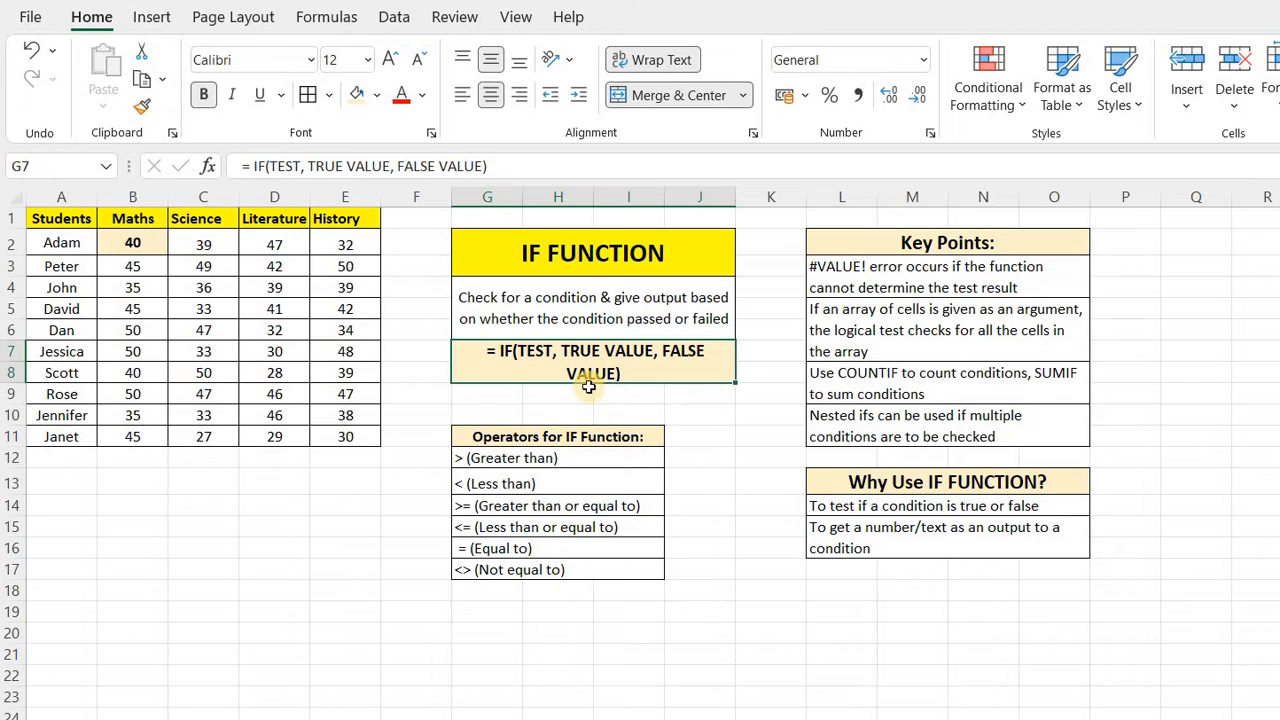
pyautogui.click(130, 483)
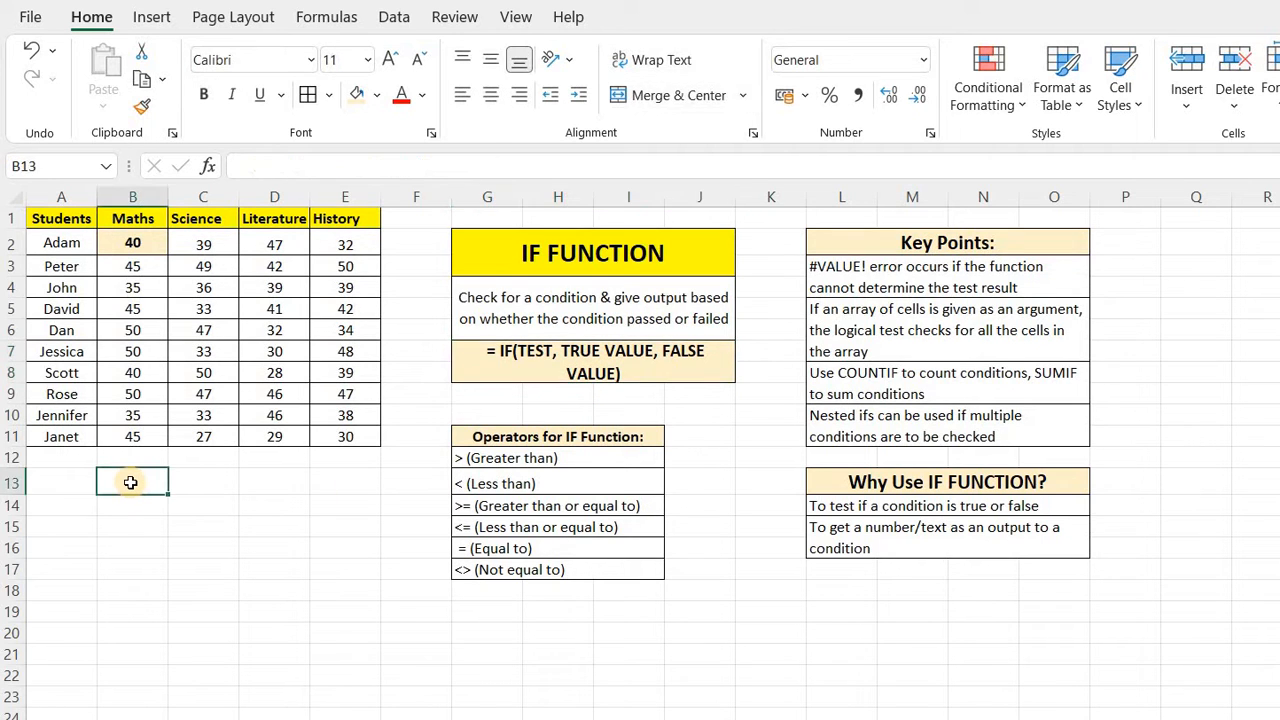
pyautogui.click(484, 457)
# Start an IF formula in B12 under the Maths column with the logical test B2>20.
pyautogui.click(130, 462)
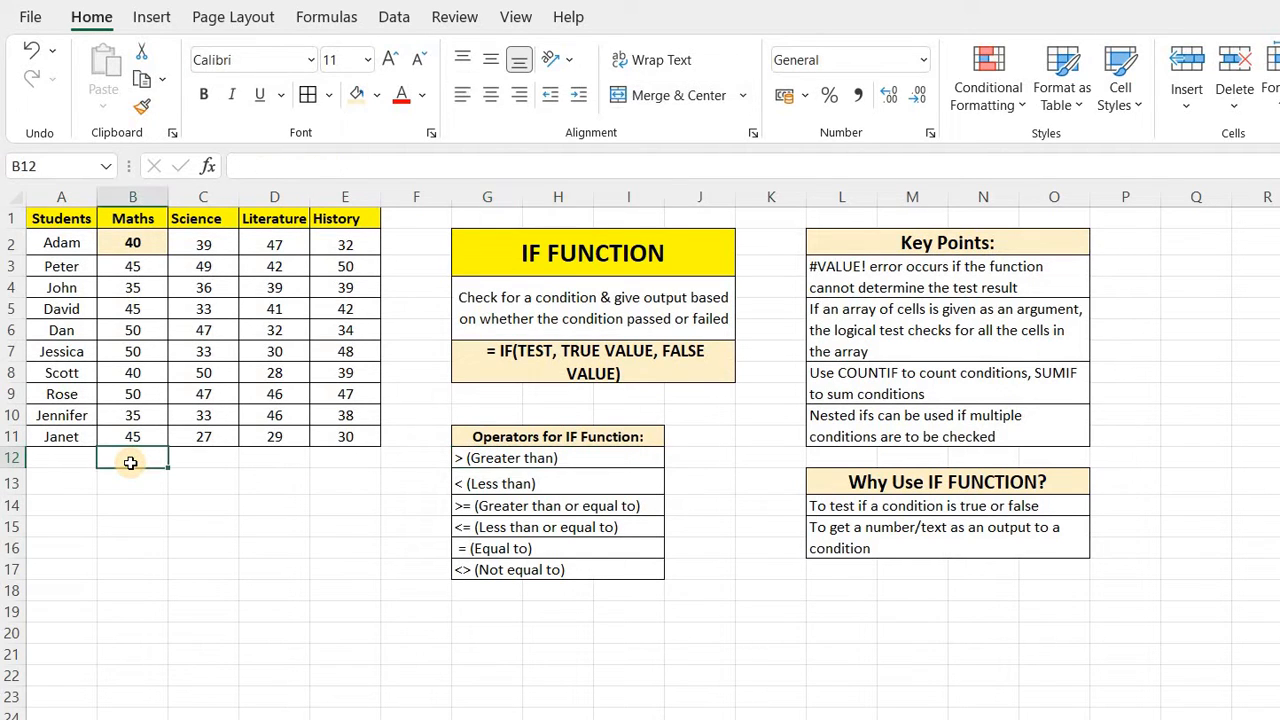
pyautogui.write('=')
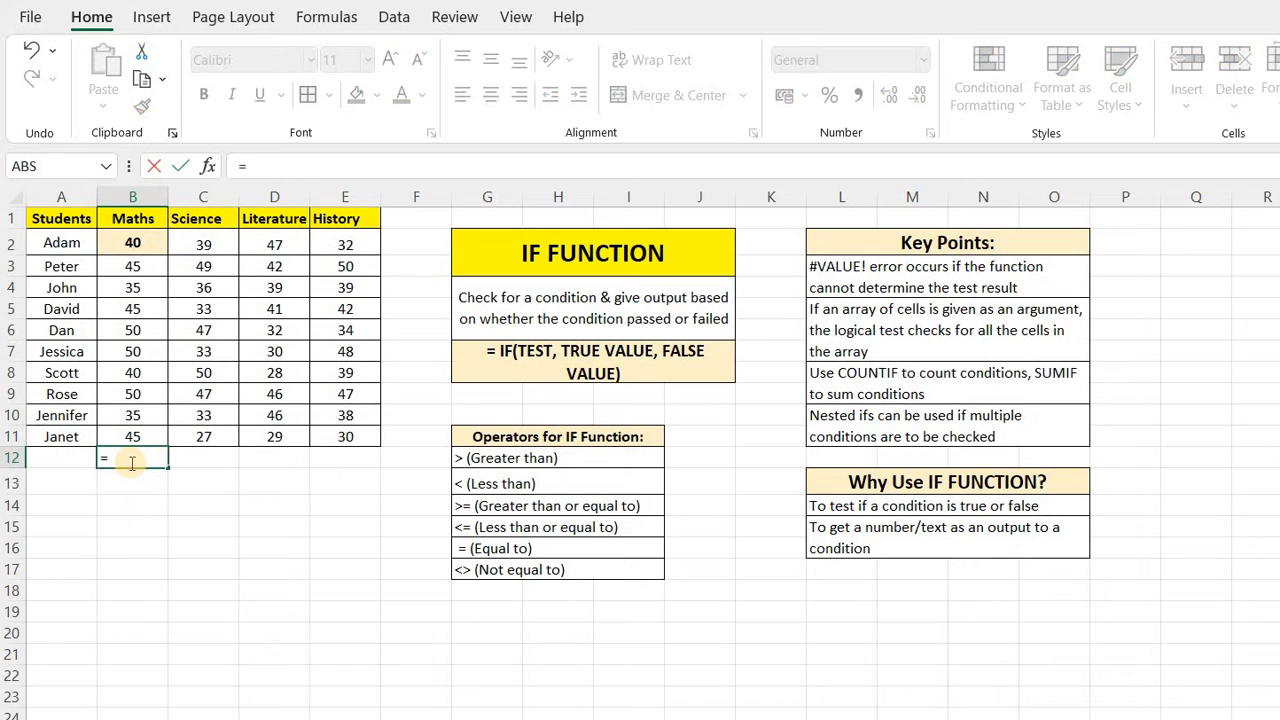
pyautogui.write('I')
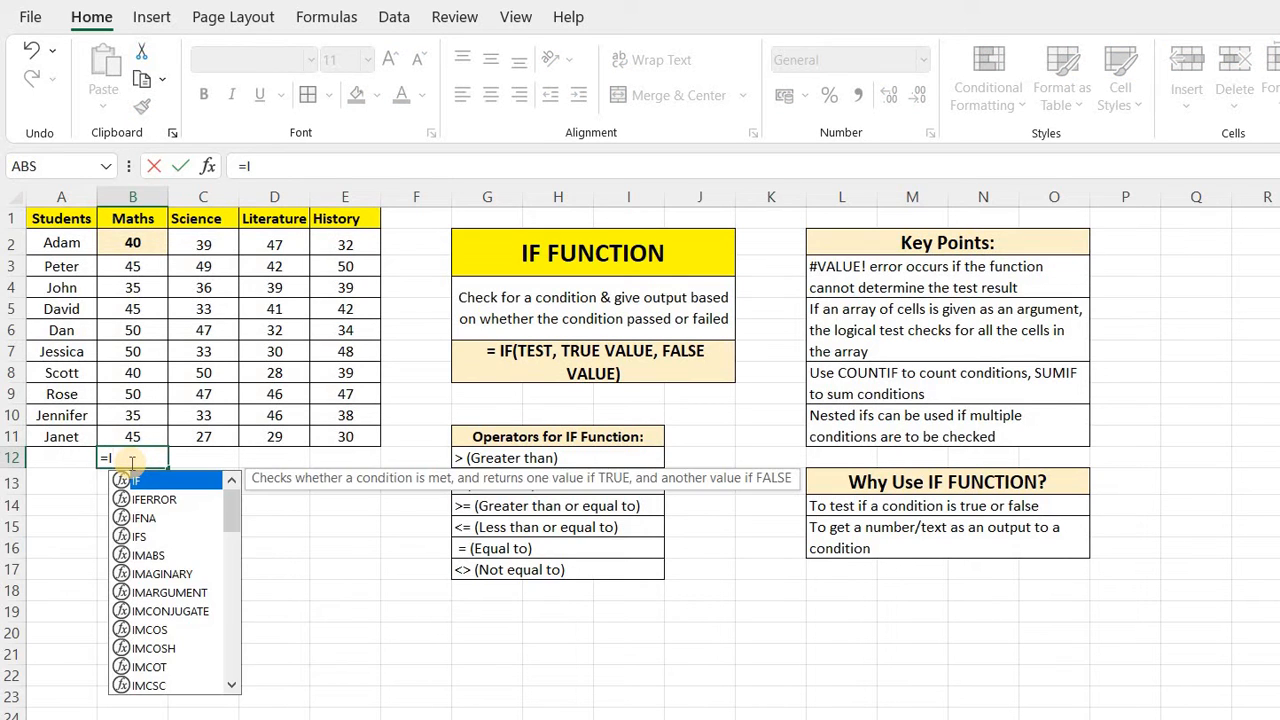
pyautogui.write('F')
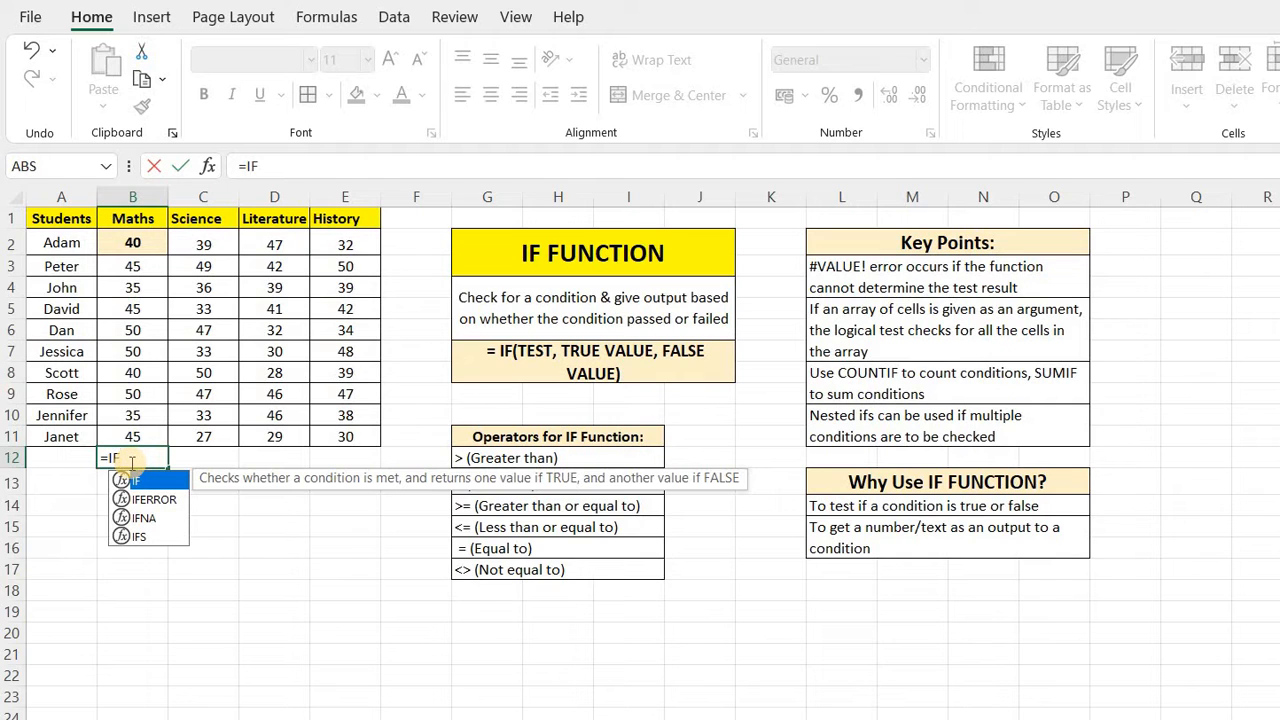
pyautogui.write('(')
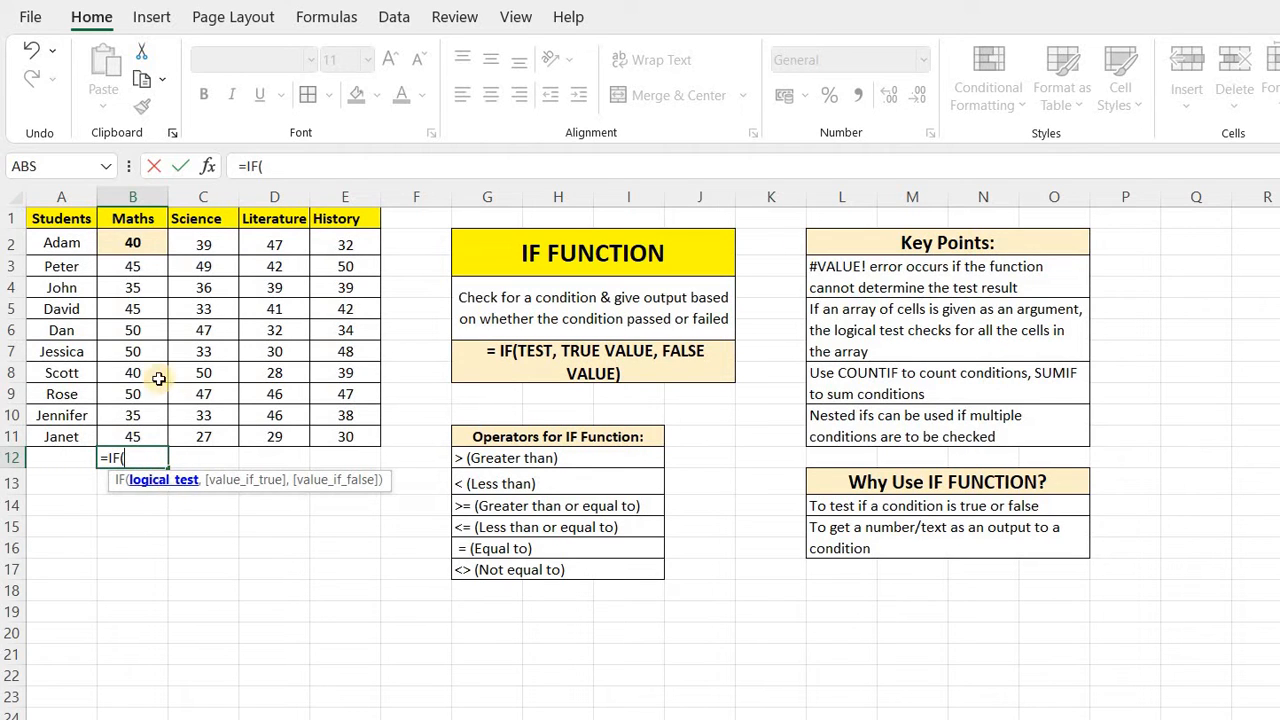
pyautogui.click(127, 244)
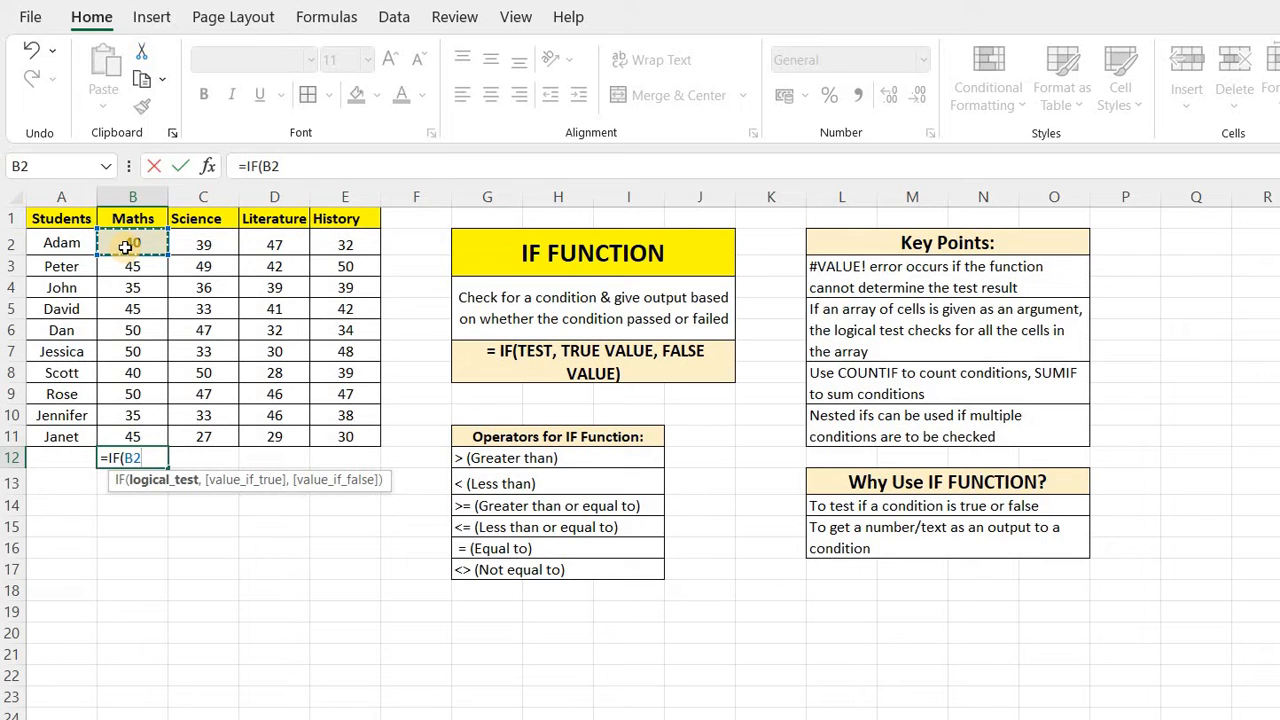
pyautogui.write('>20')
pyautogui.write(',')
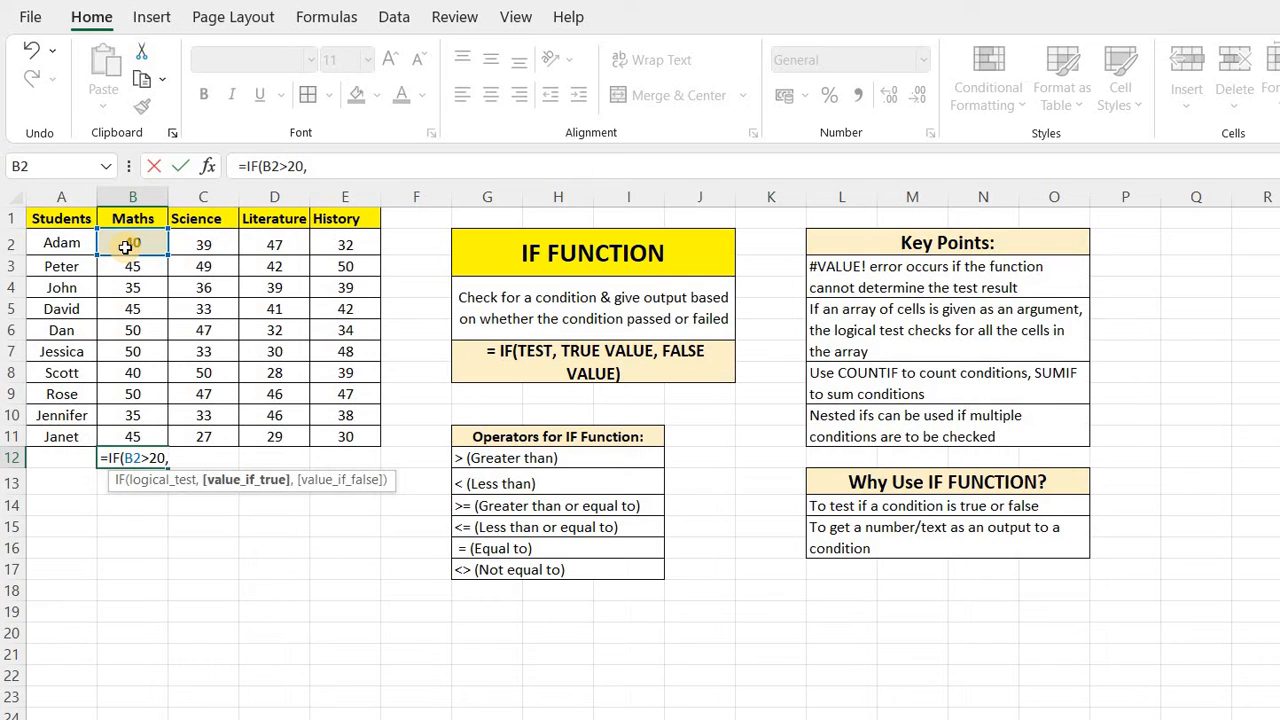
# Complete the IF formula with "PASSED" as the true value and "FAIL" as the false value, and enter it.
pyautogui.write('"PASSE')
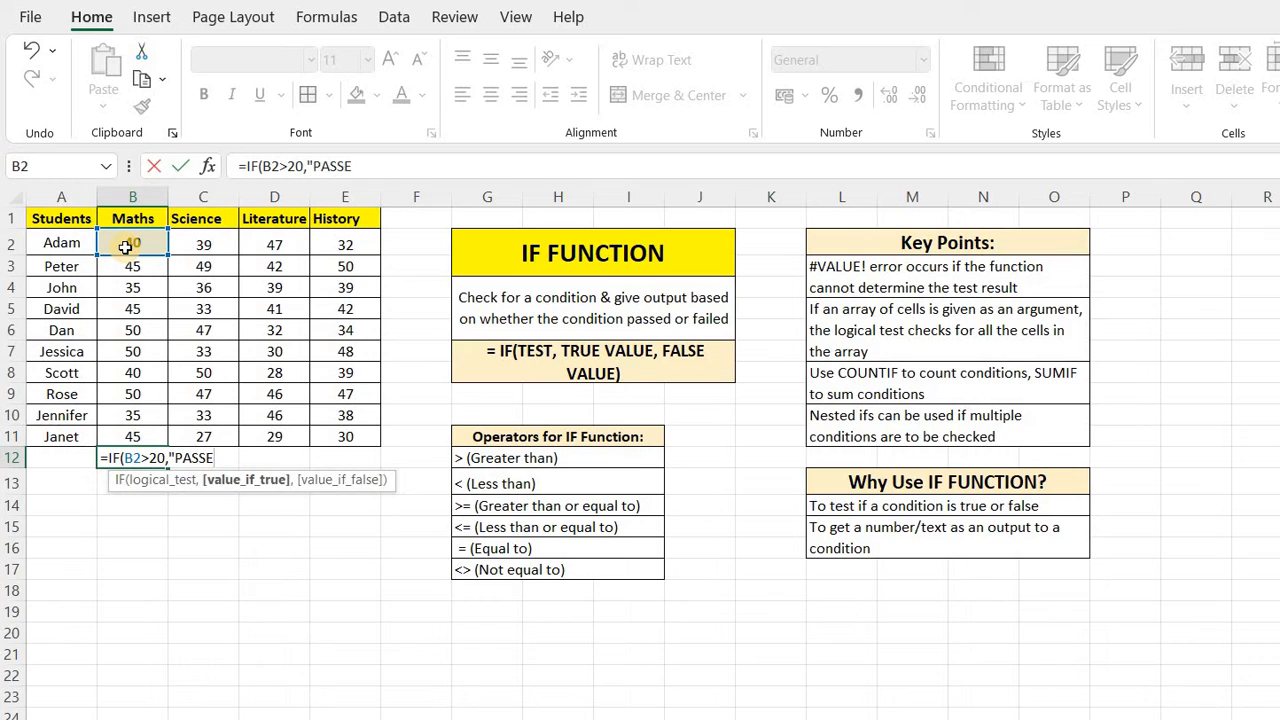
pyautogui.write('D",')
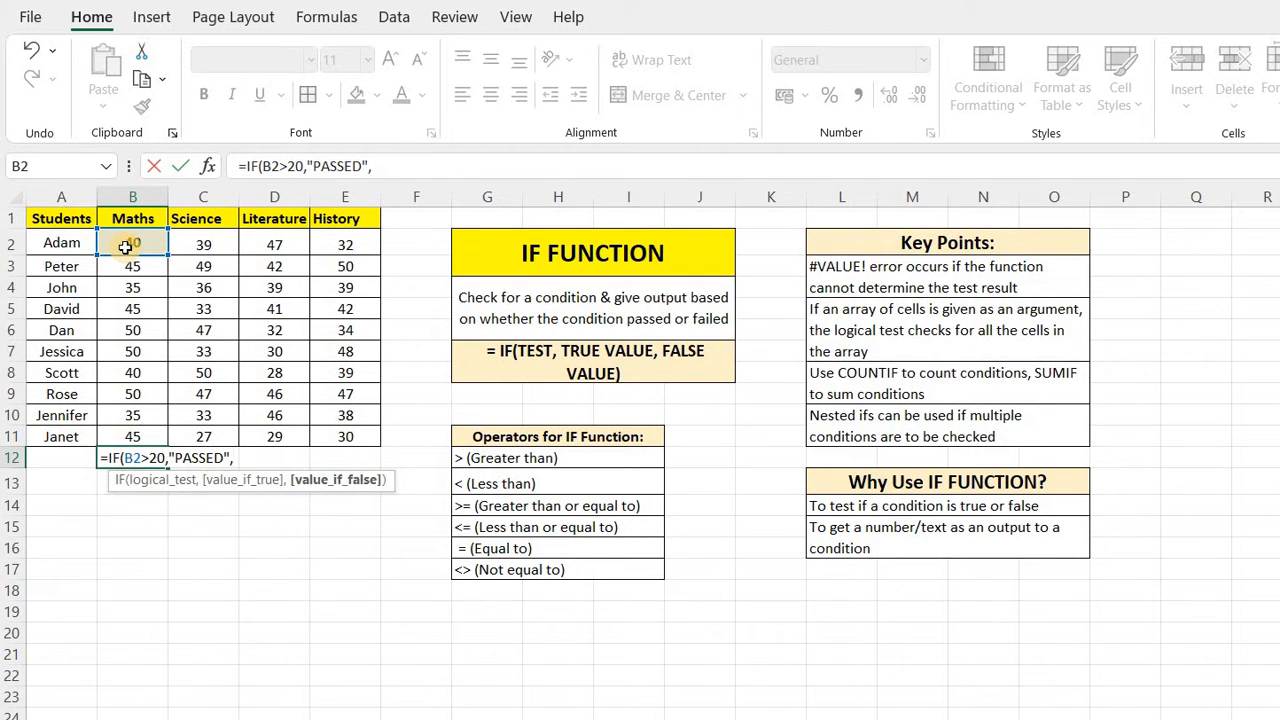
pyautogui.write('"FAIL")')
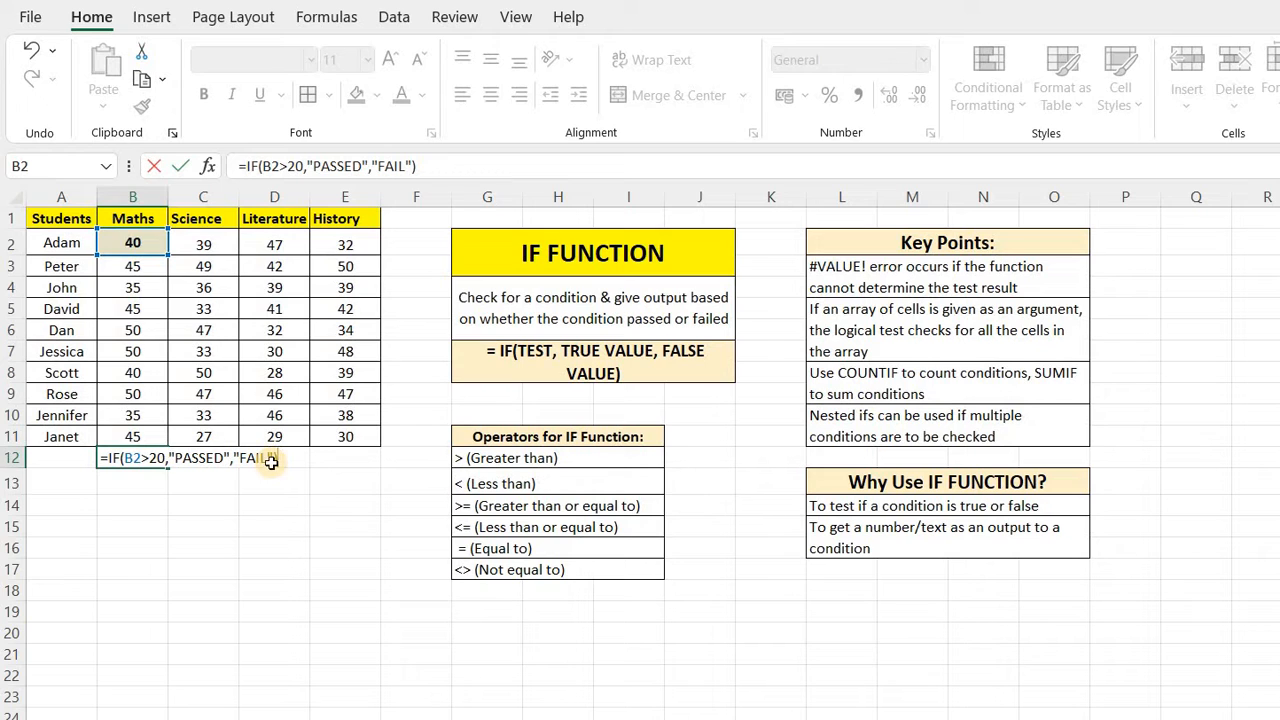
pyautogui.press('Return')
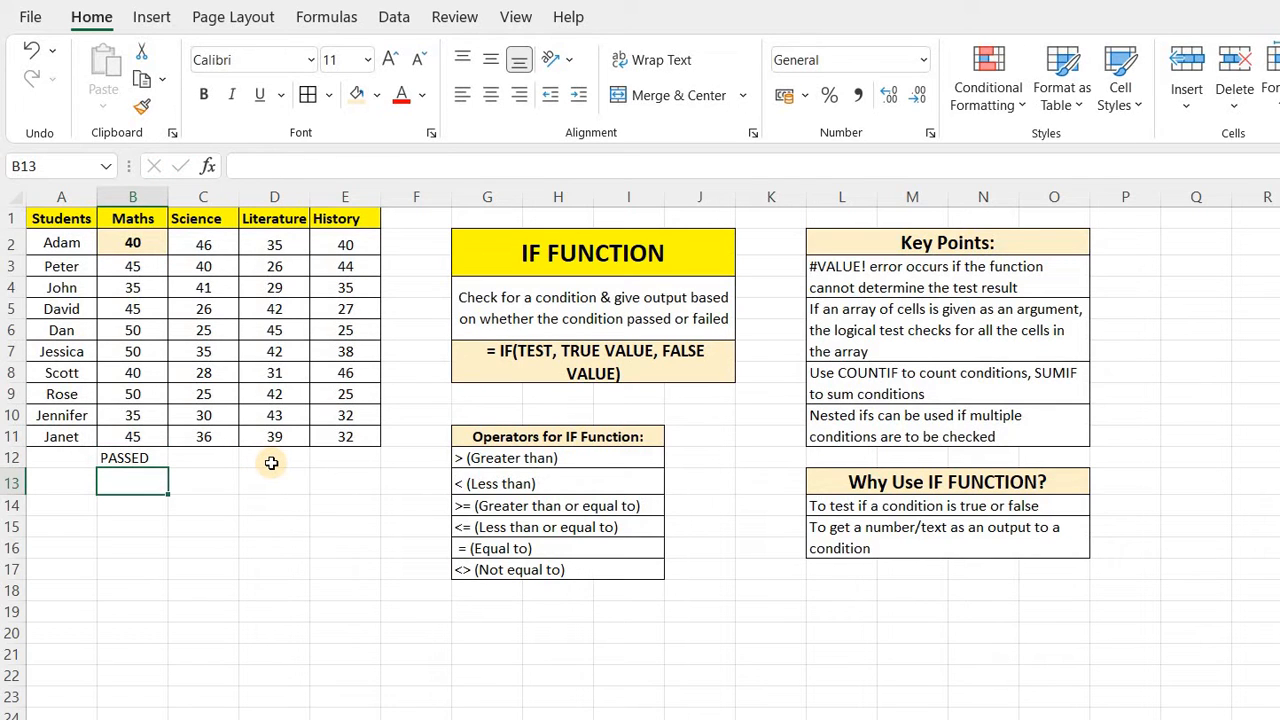
pyautogui.press('Up')
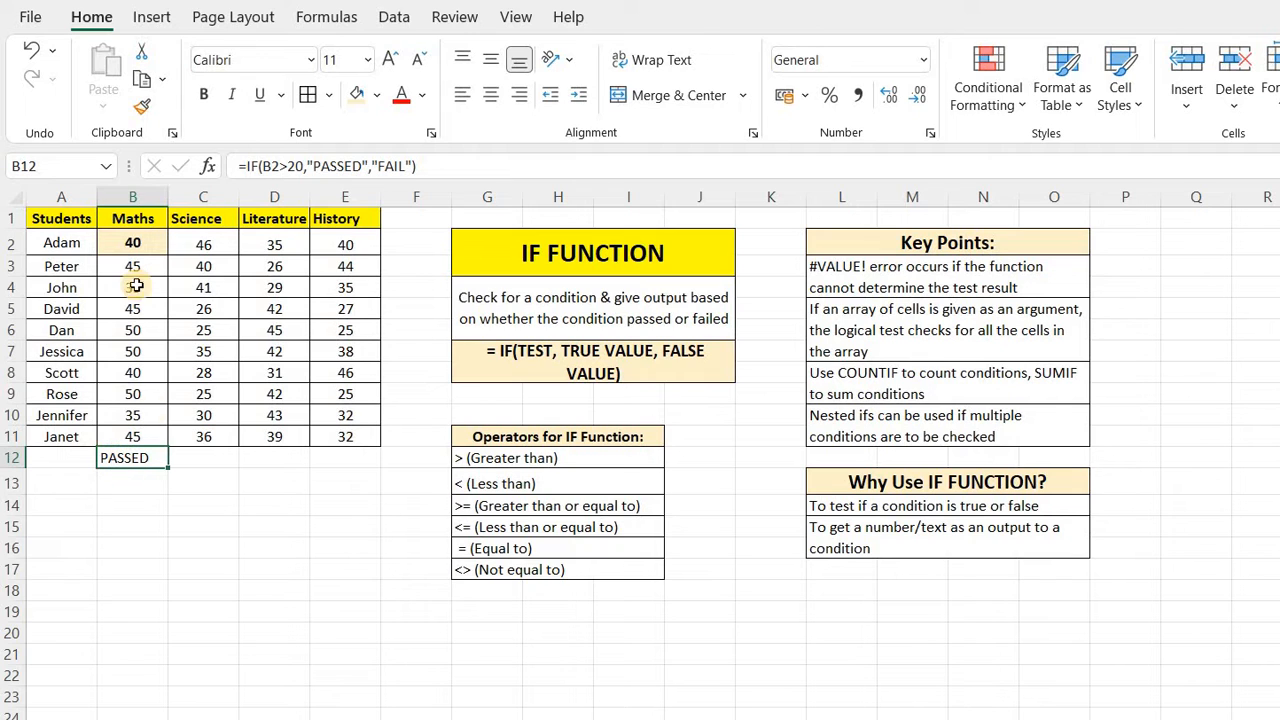
pyautogui.click(246, 521)
pyautogui.click(139, 245)
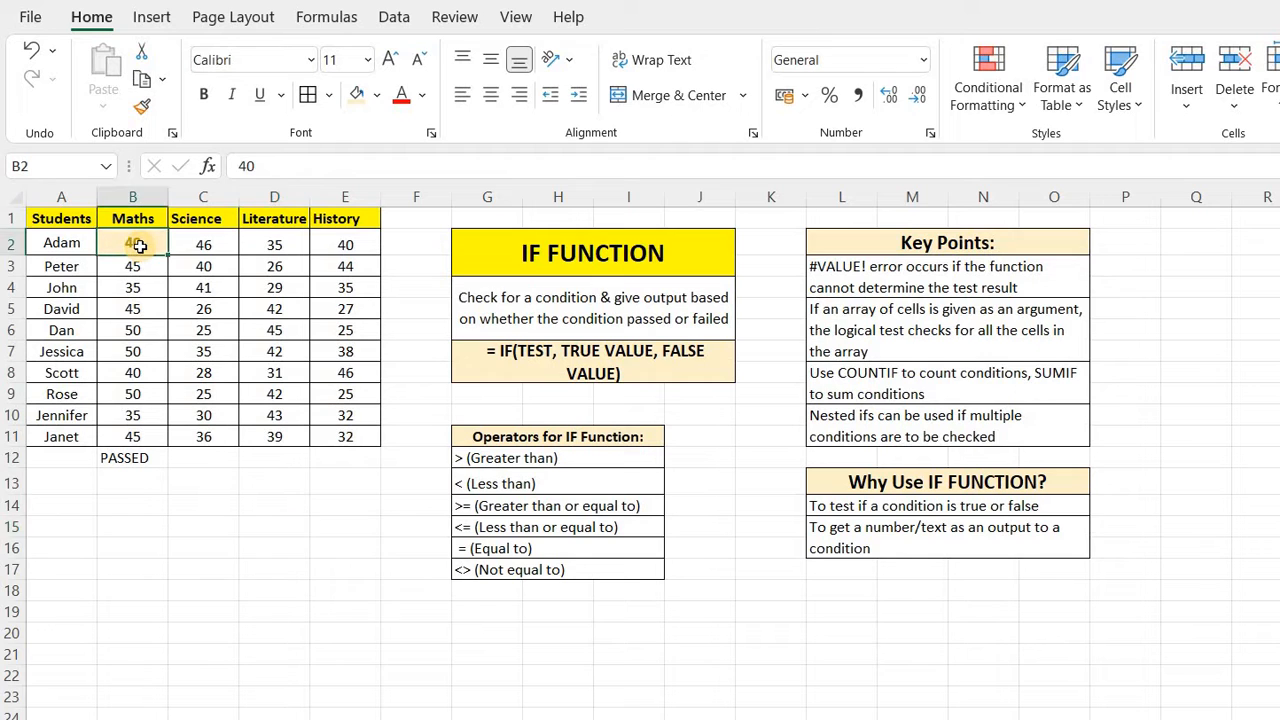
pyautogui.click(128, 457)
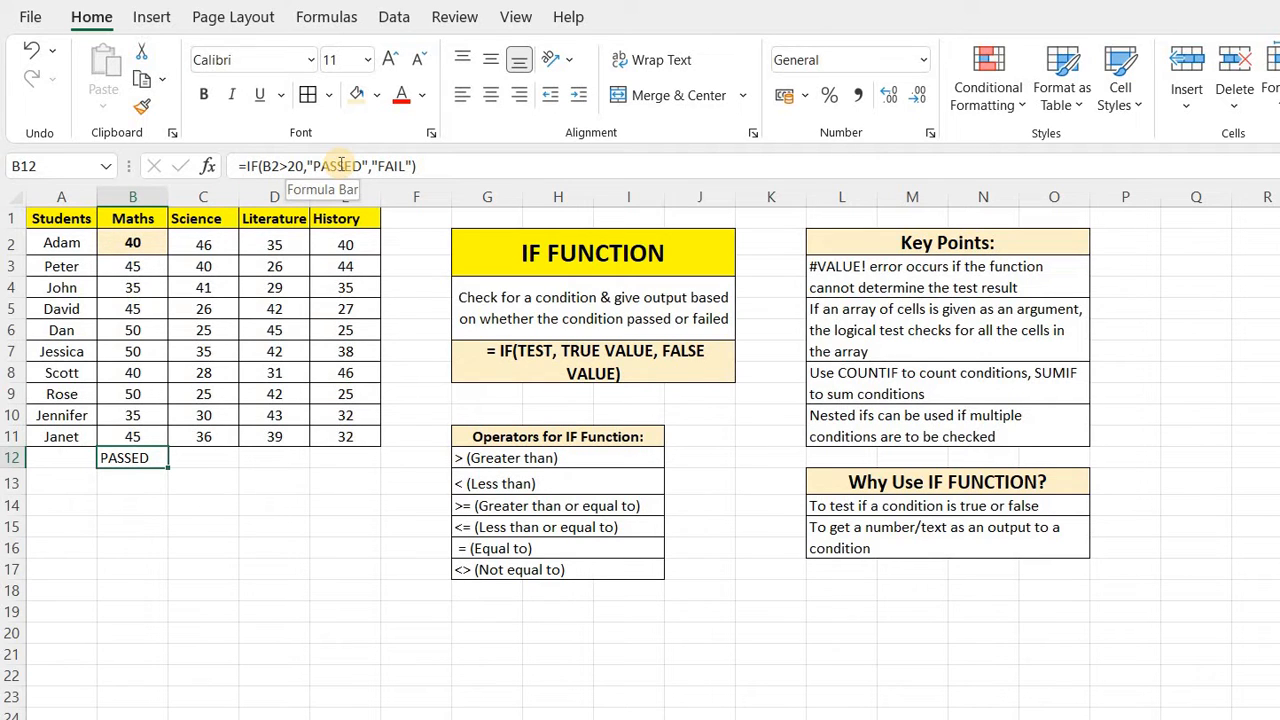
pyautogui.click(254, 591)
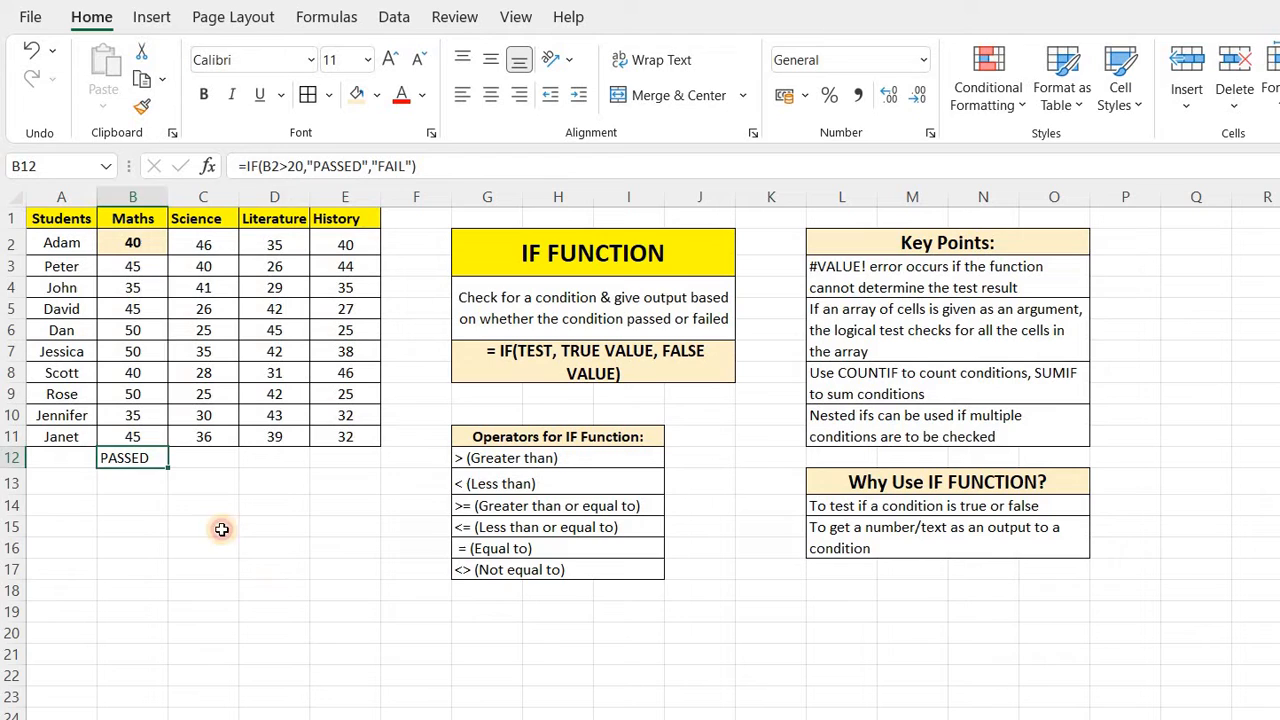
# Change Adam's Maths score in B2 to 10.
pyautogui.click(145, 252)
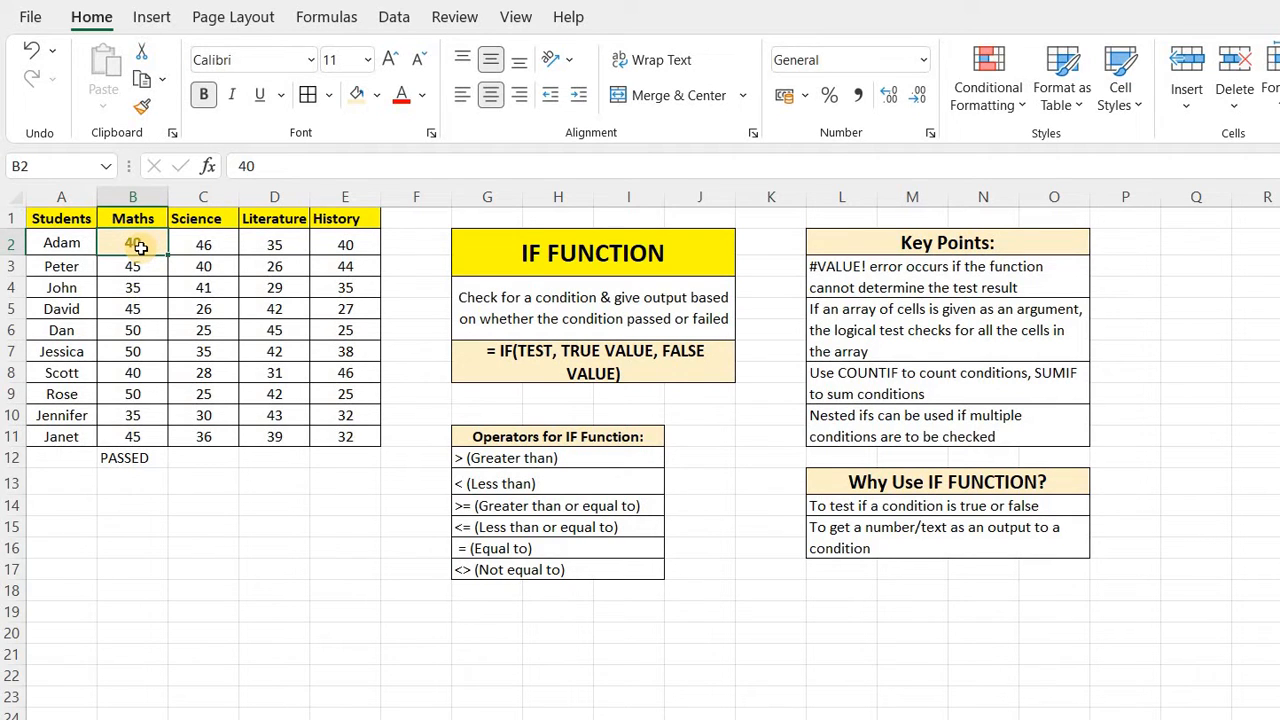
pyautogui.press('BackSpace')
pyautogui.write('10')
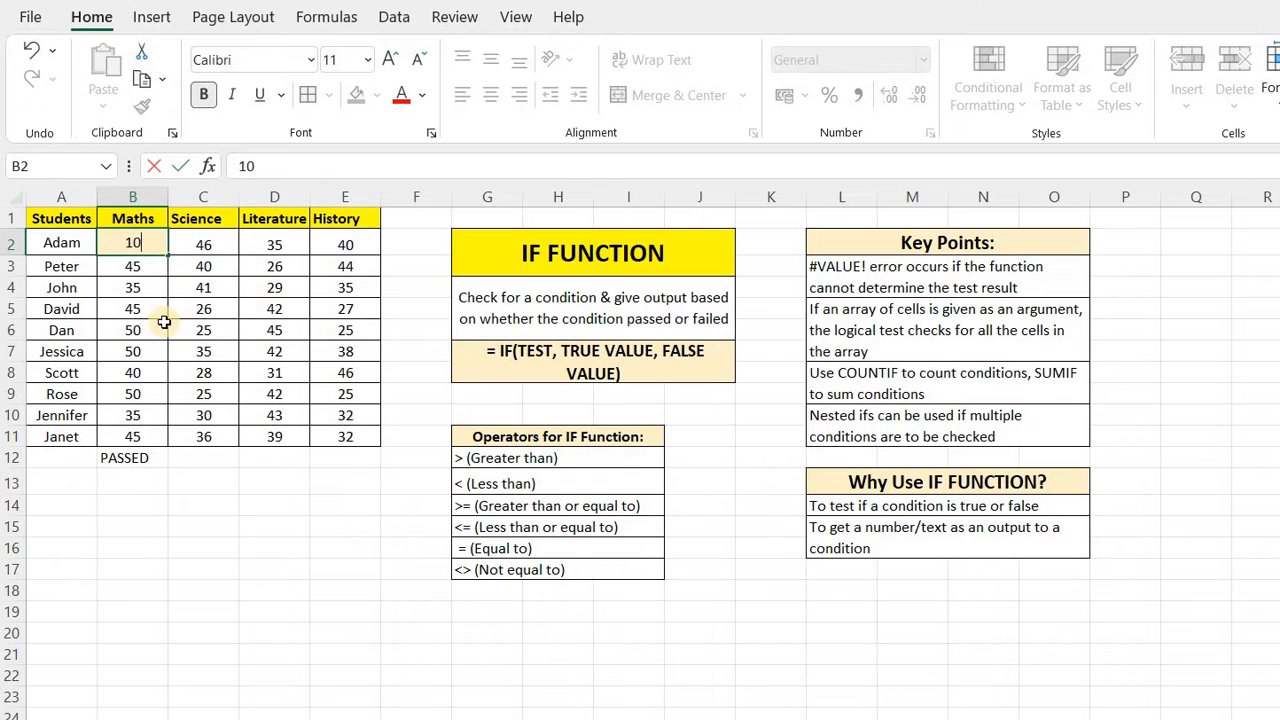
pyautogui.click(251, 533)
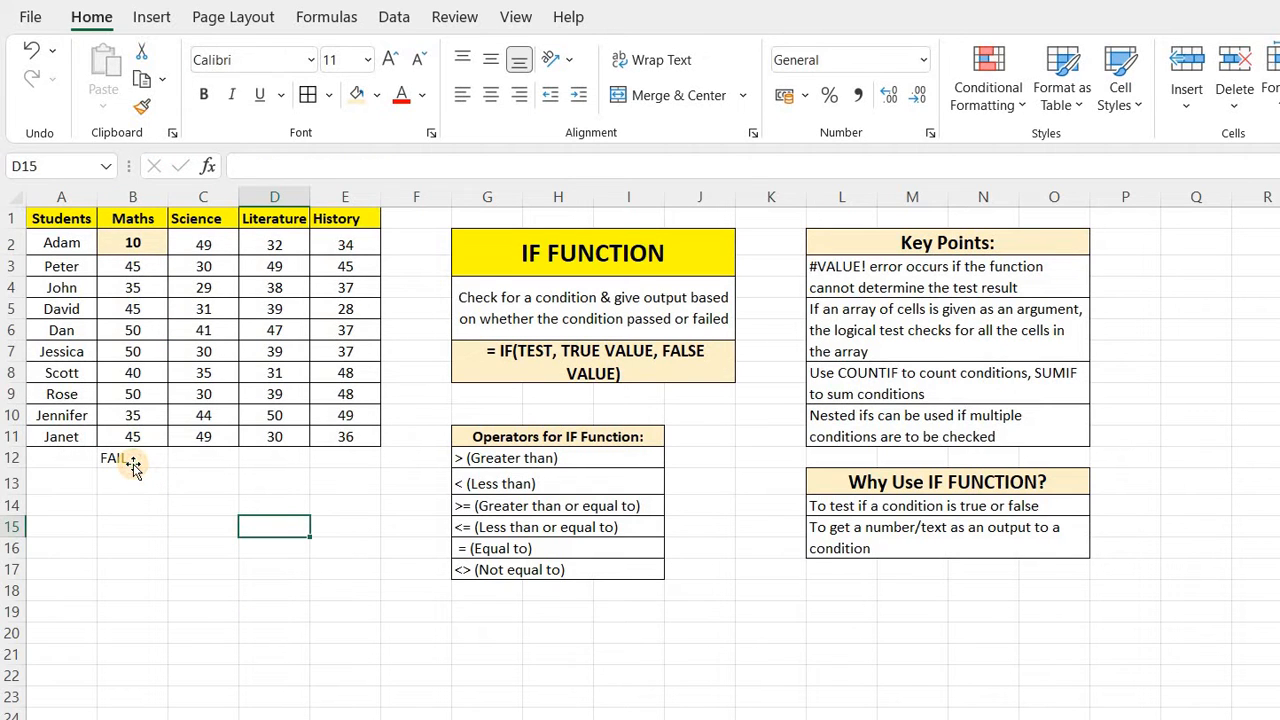
pyautogui.click(133, 463)
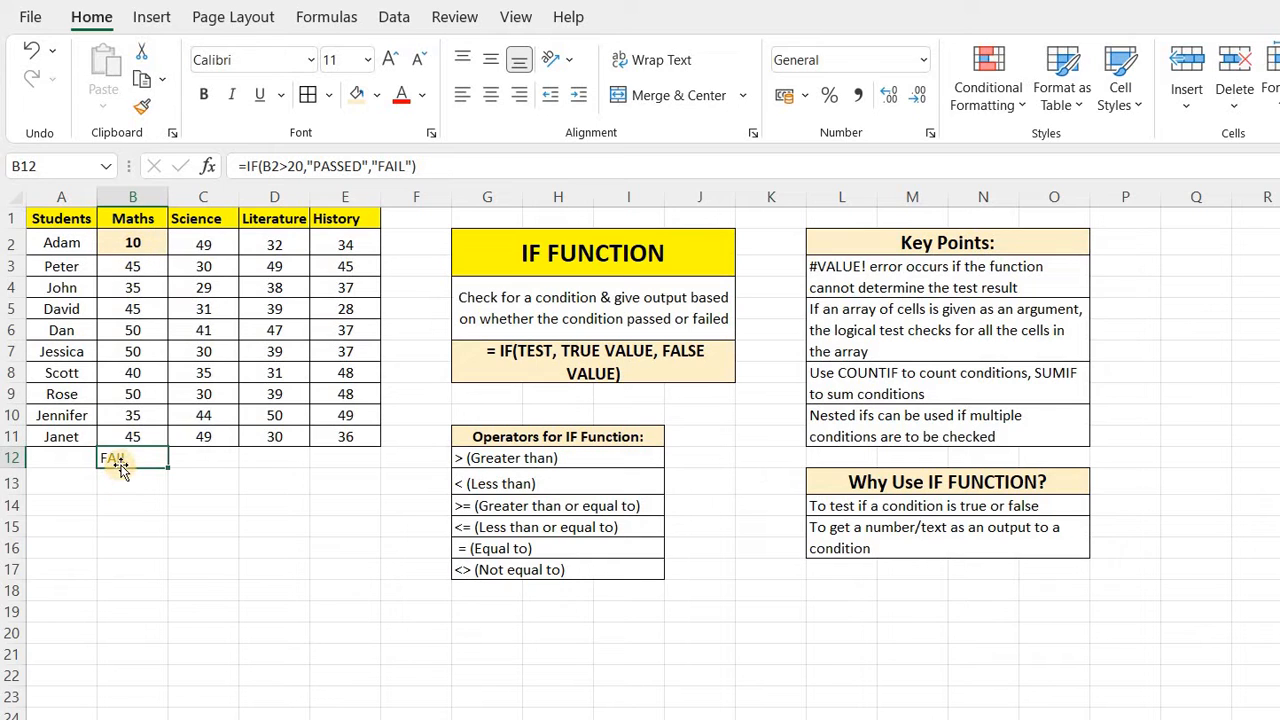
pyautogui.click(188, 552)
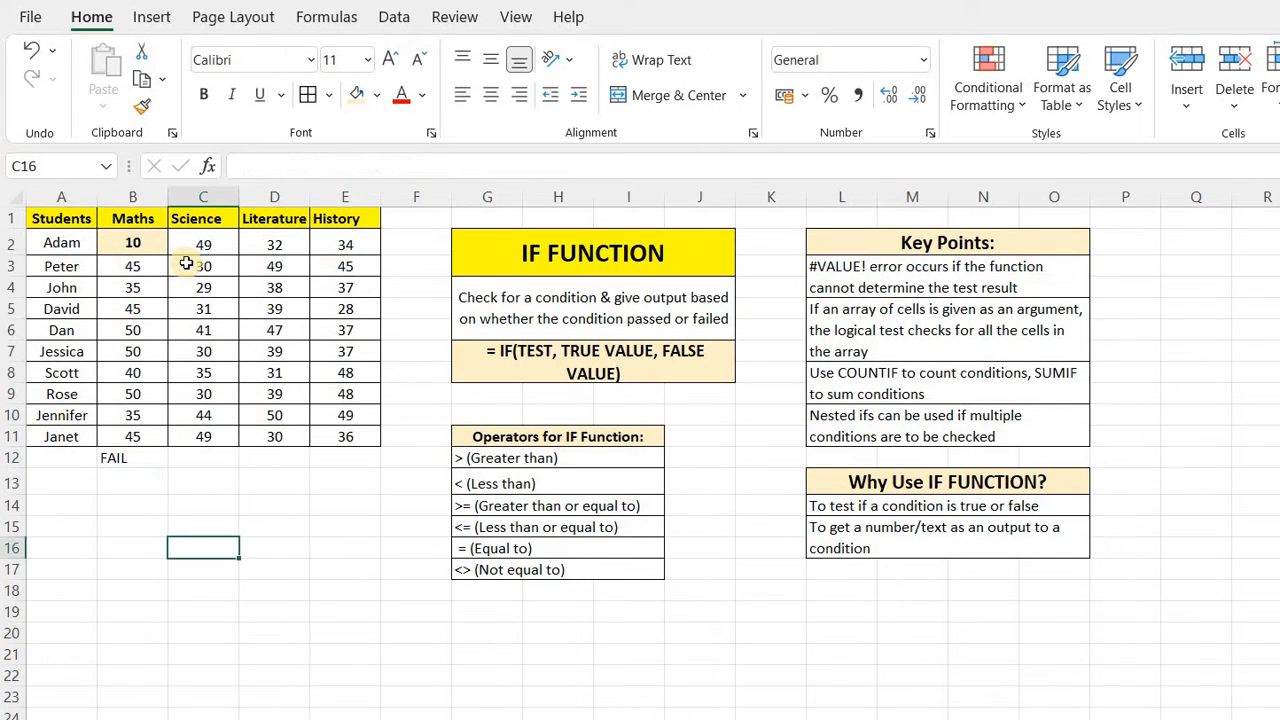
pyautogui.click(225, 244)
pyautogui.click(257, 243)
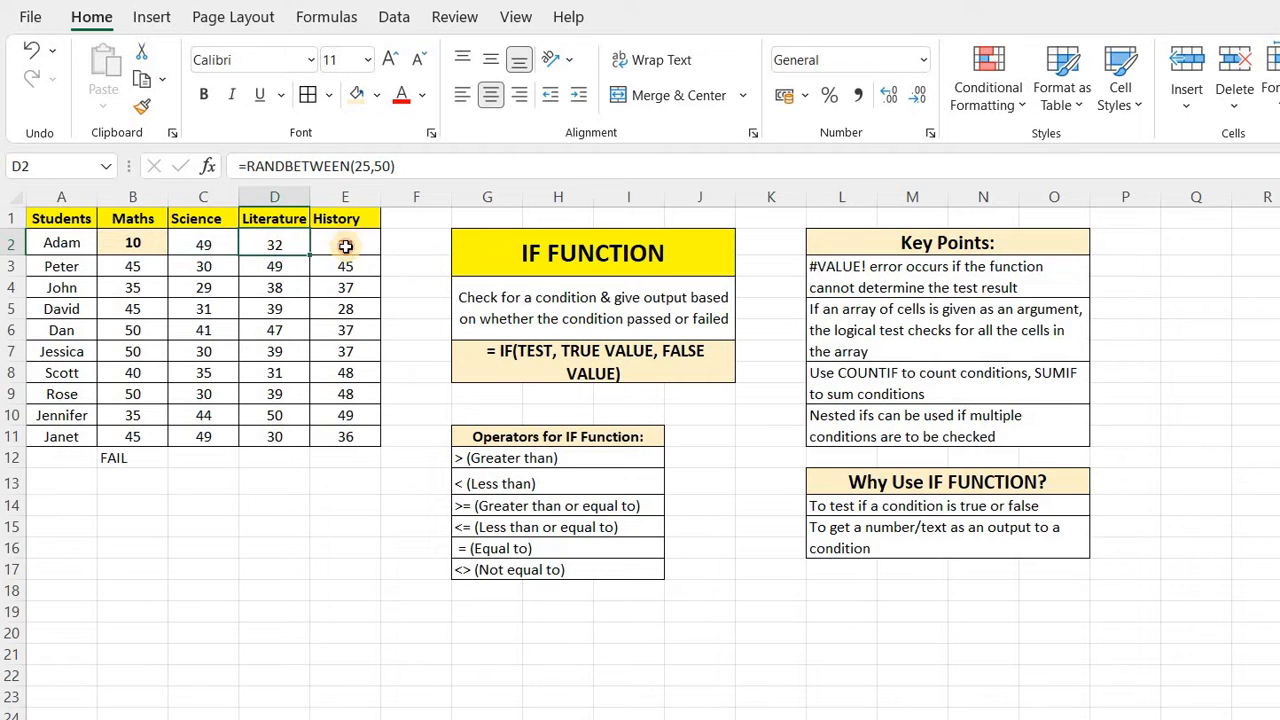
pyautogui.click(345, 245)
# Copy the score range B2:E11 and paste it back onto itself as values only.
pyautogui.moveTo(132, 243); pyautogui.dragTo(337, 436)
pyautogui.hotkey('ctrl', 'c')
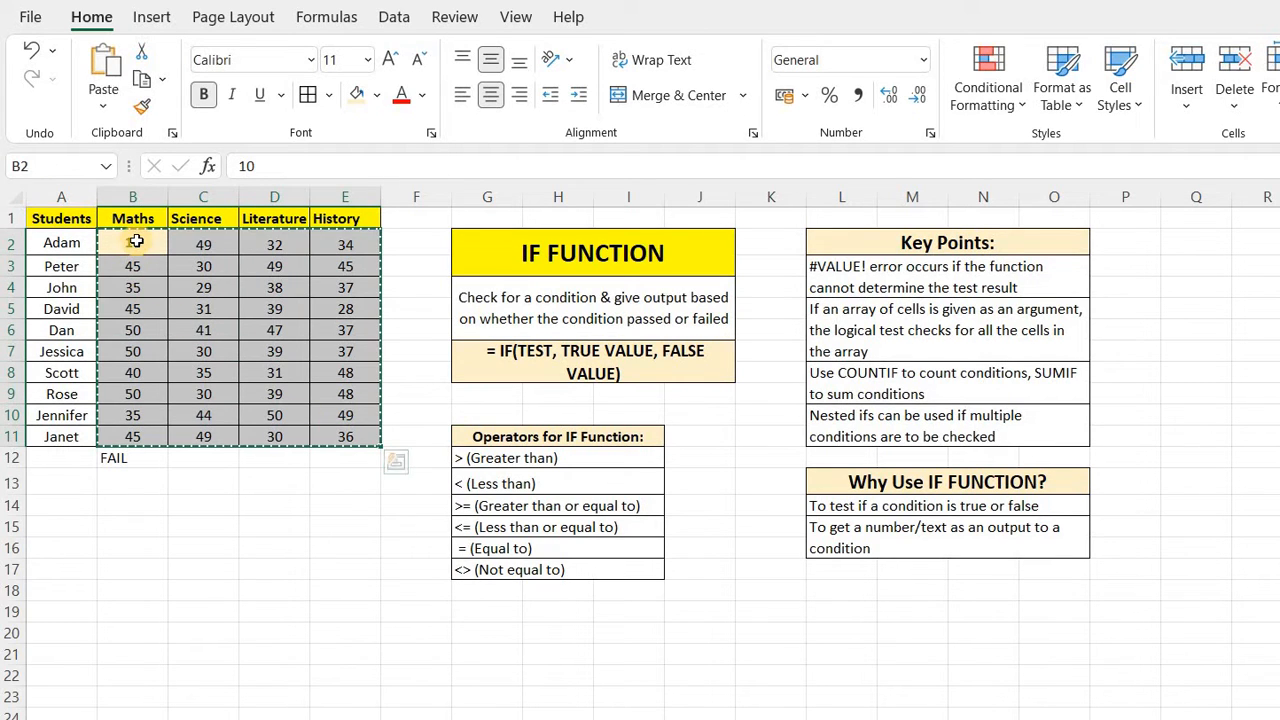
pyautogui.rightClick(136, 241)
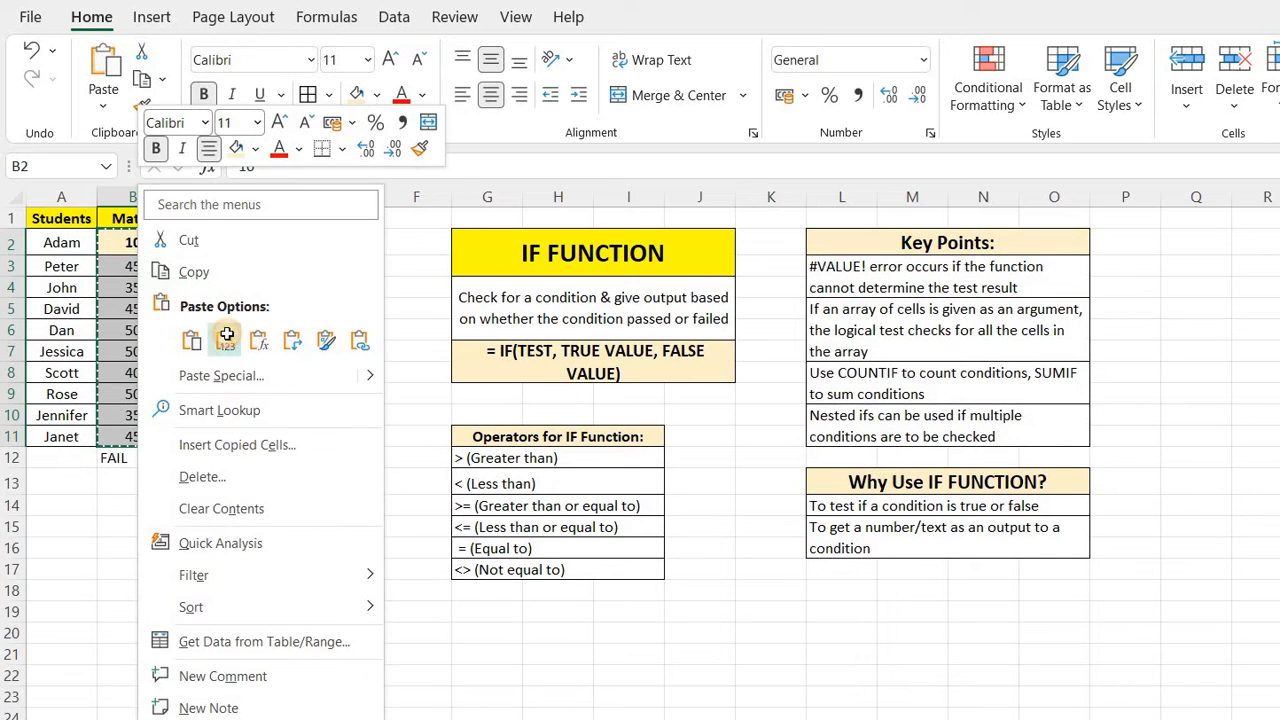
pyautogui.click(225, 337)
pyautogui.click(288, 540)
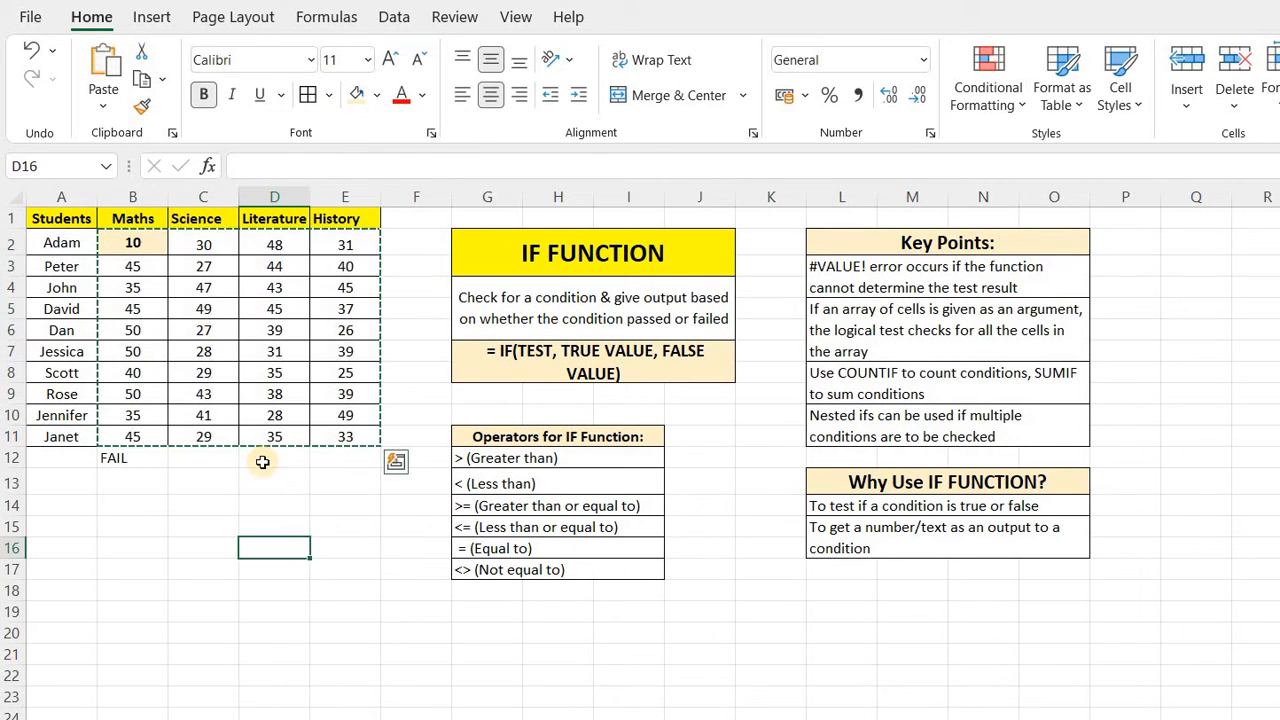
pyautogui.click(203, 288)
pyautogui.click(260, 502)
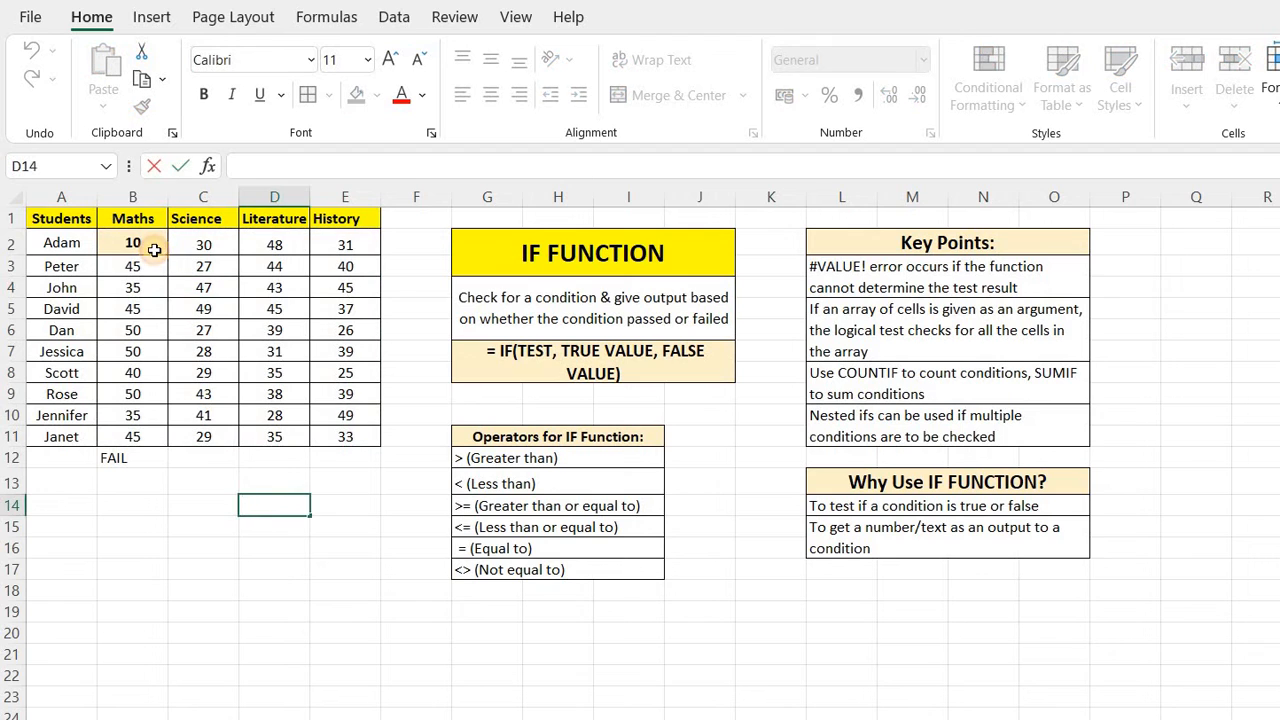
pyautogui.click(137, 247)
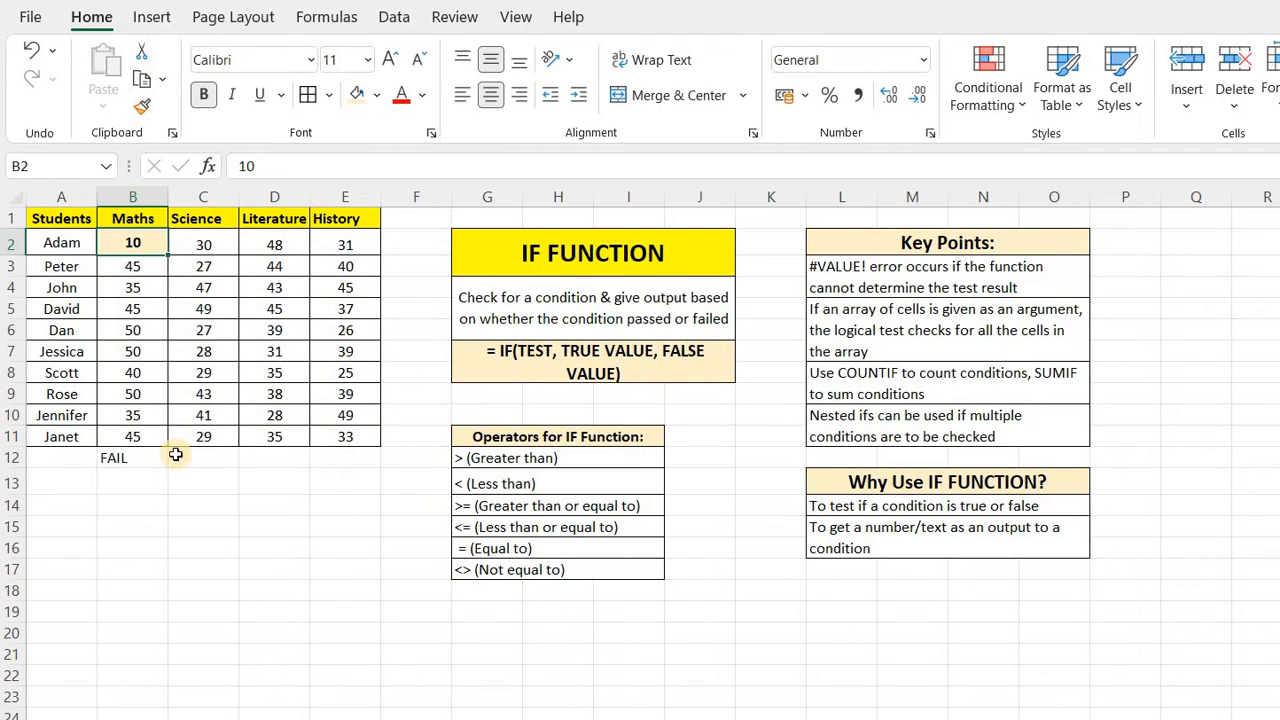
pyautogui.click(133, 457)
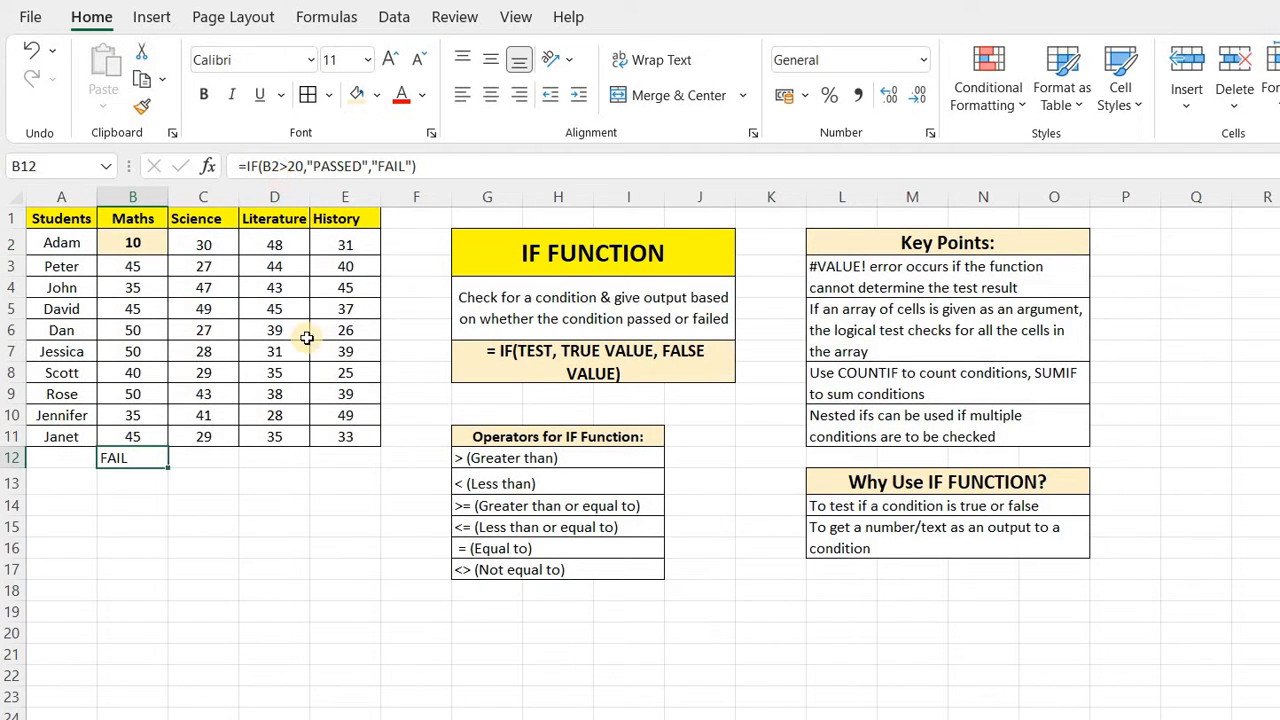
pyautogui.click(340, 527)
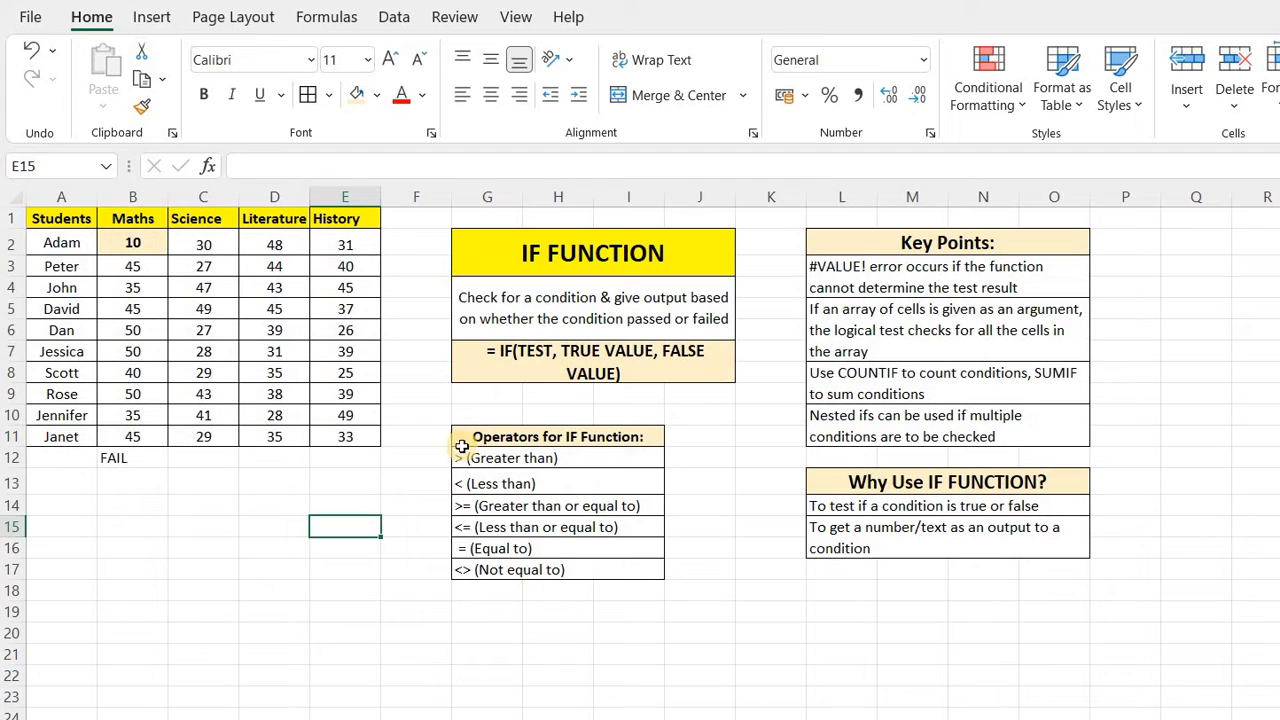
pyautogui.click(134, 462)
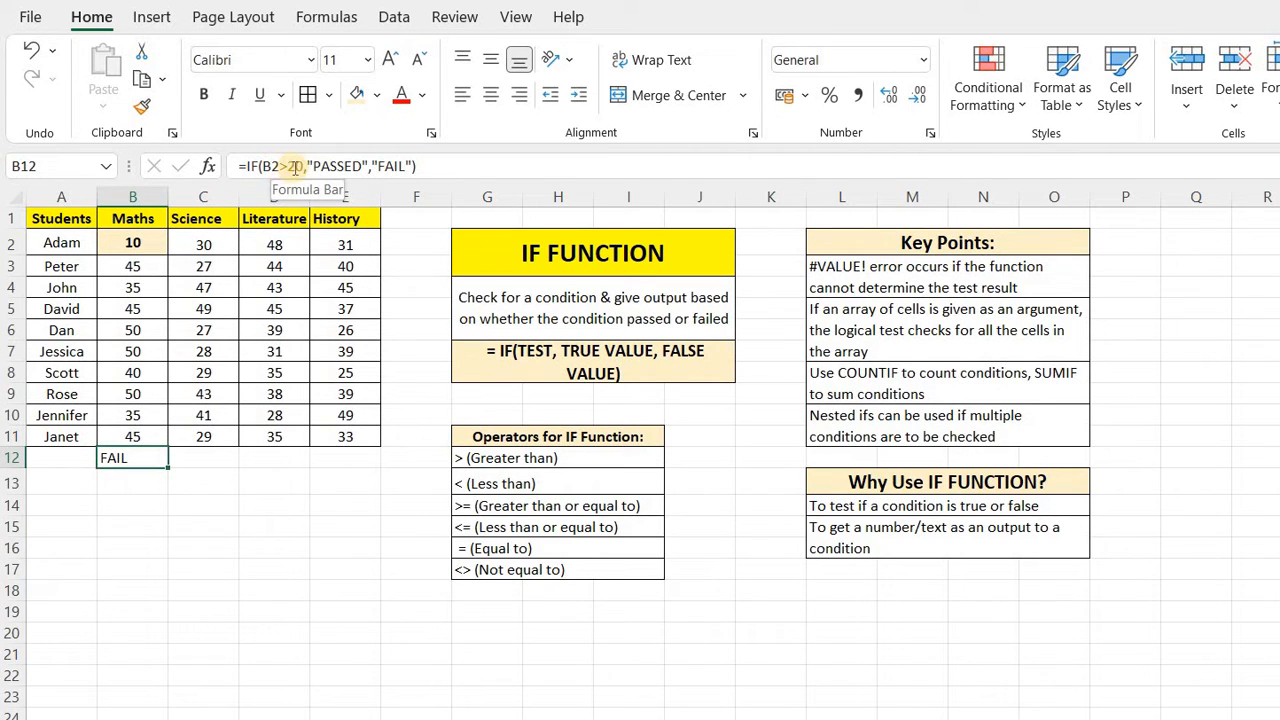
pyautogui.click(416, 567)
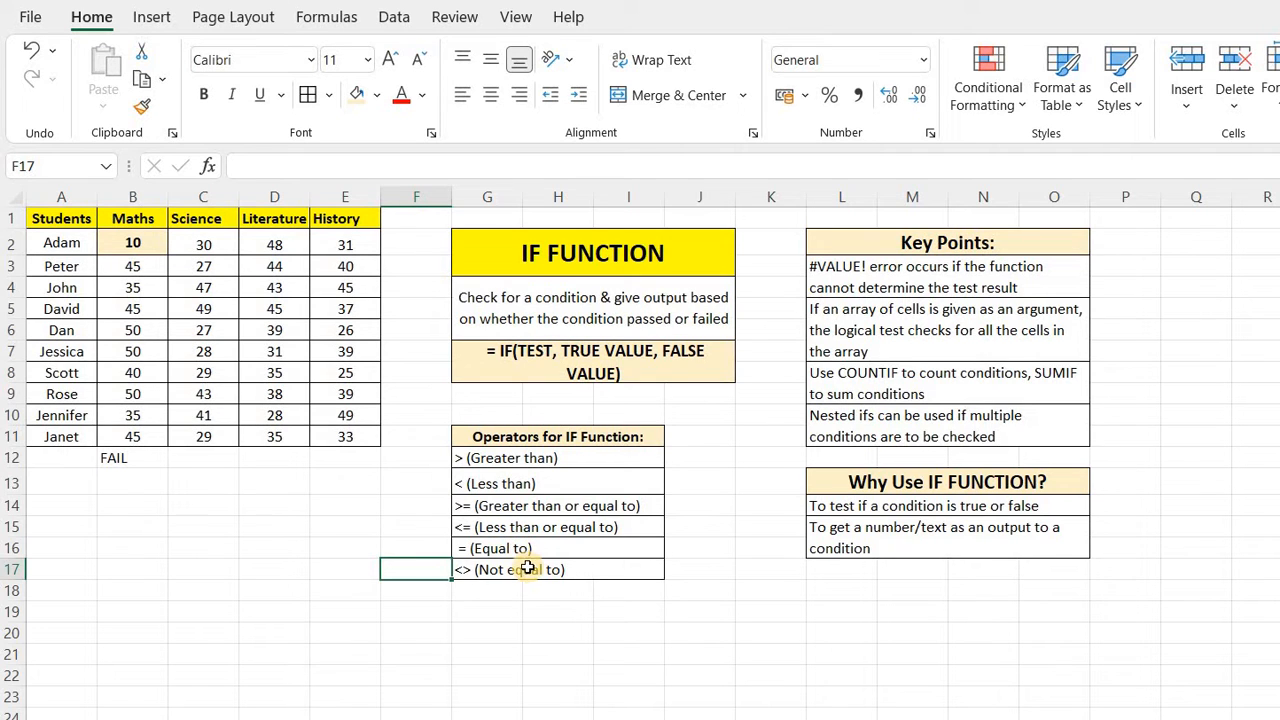
pyautogui.click(229, 552)
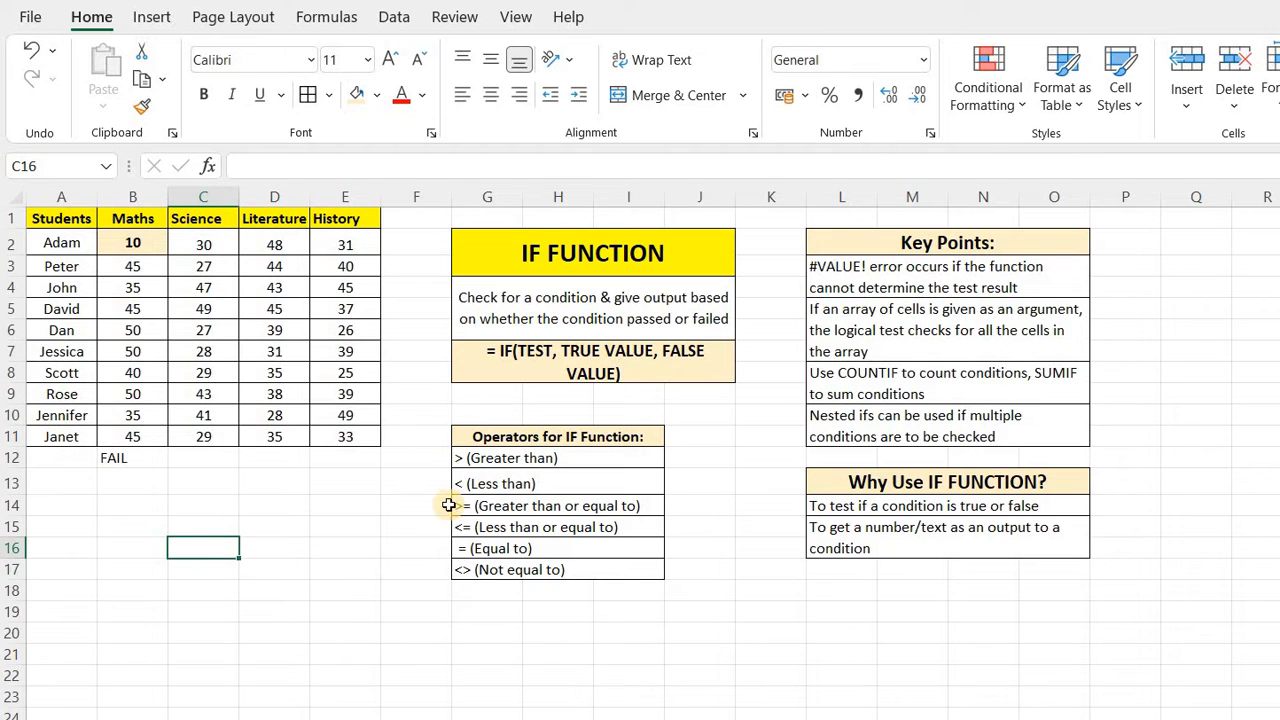
# Start an IF formula in B13 with the logical test C3<30 on Peter's Science score.
pyautogui.click(120, 459)
pyautogui.click(120, 485)
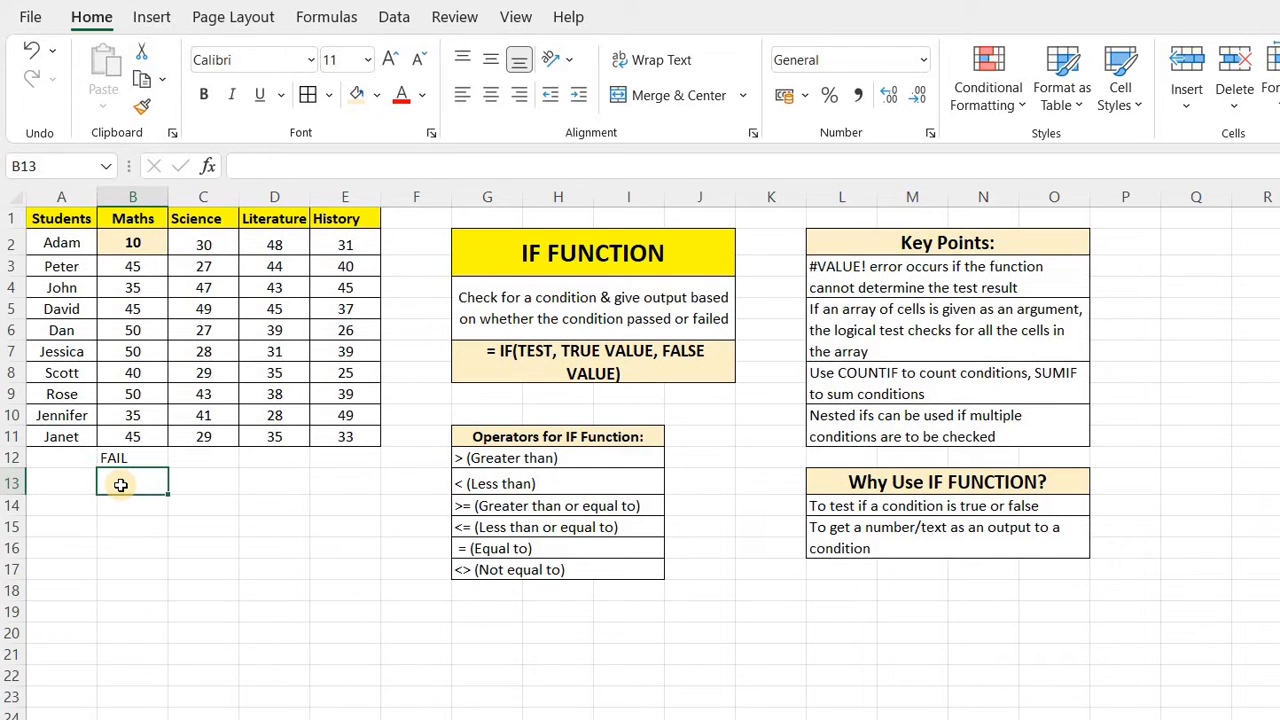
pyautogui.write('=')
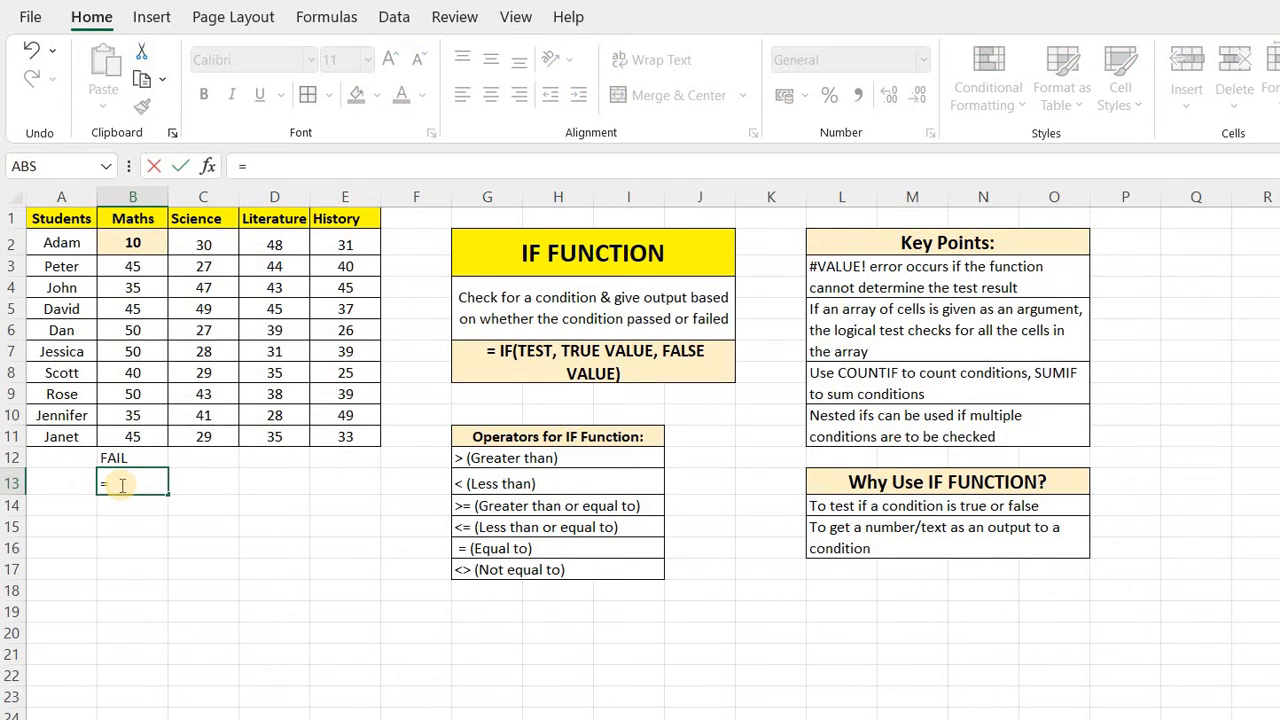
pyautogui.write('IF')
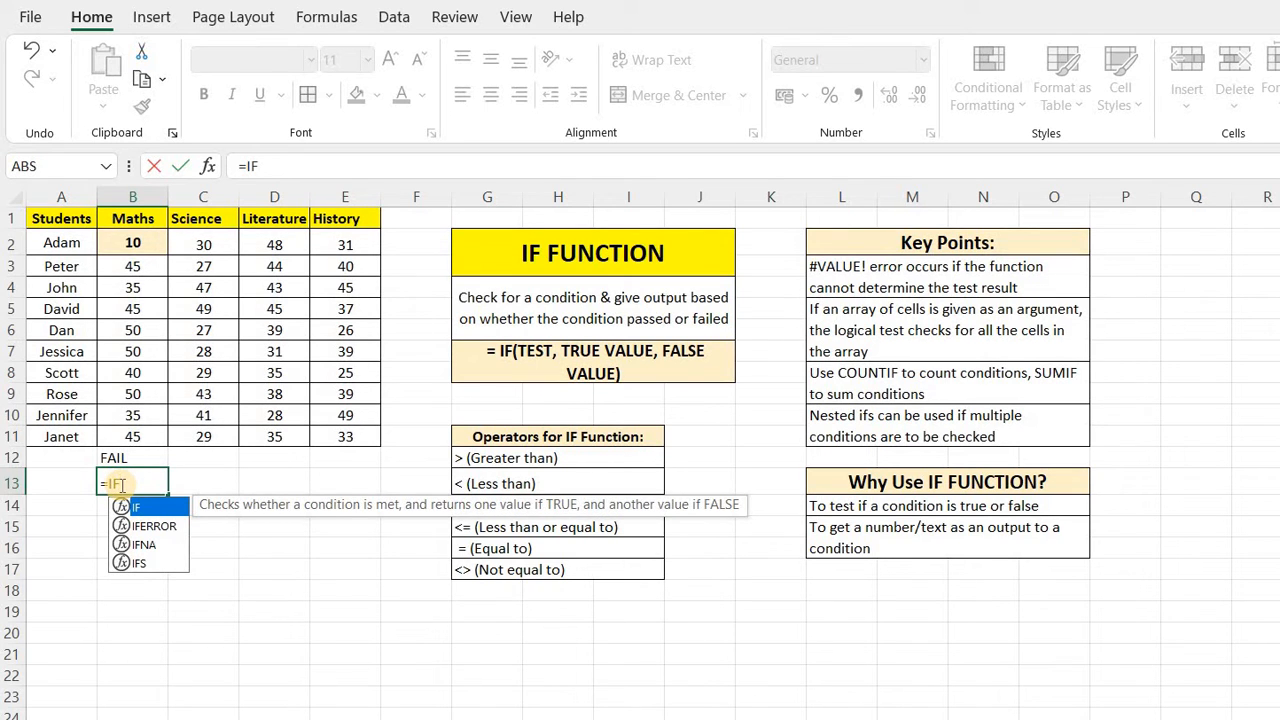
pyautogui.write('(')
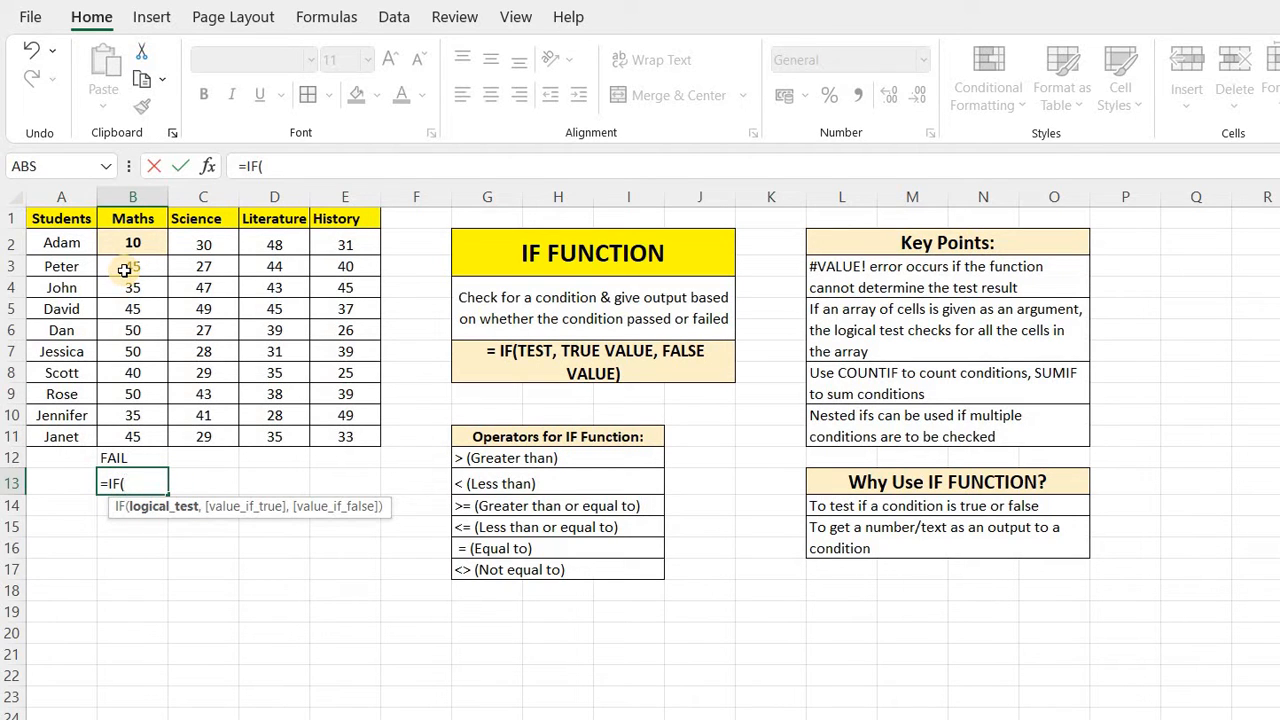
pyautogui.click(201, 270)
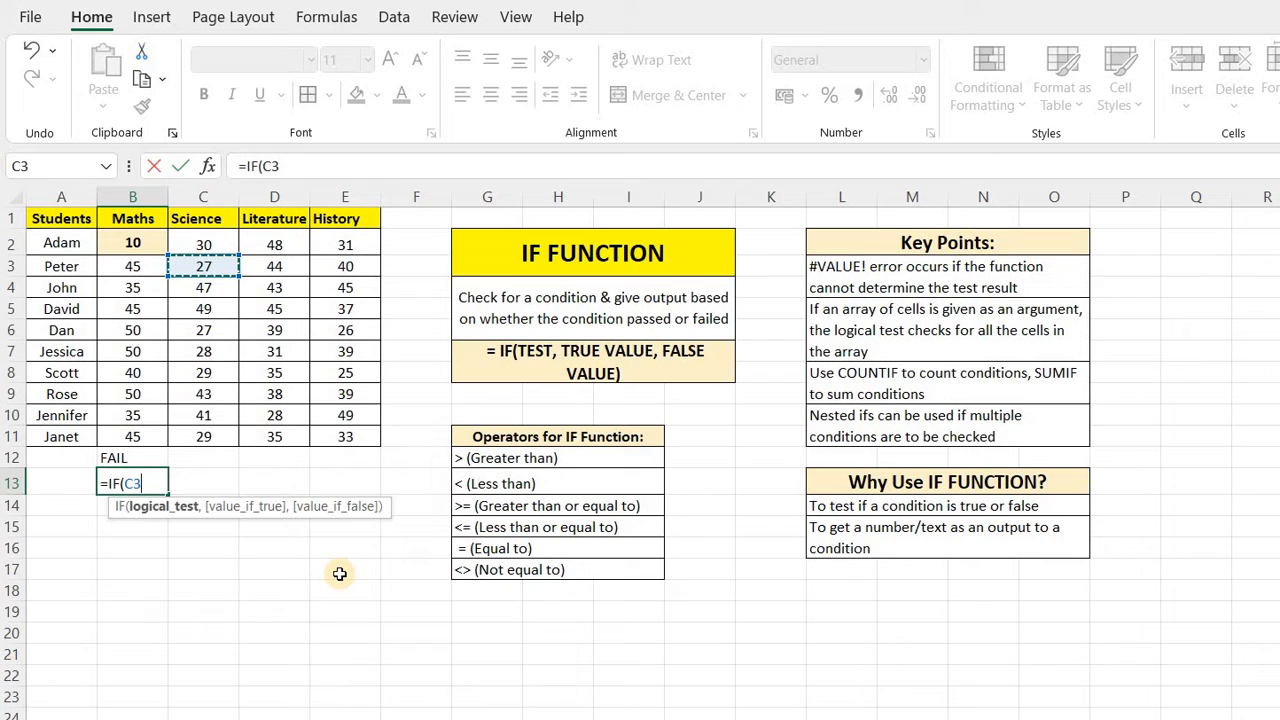
pyautogui.write('<30,')
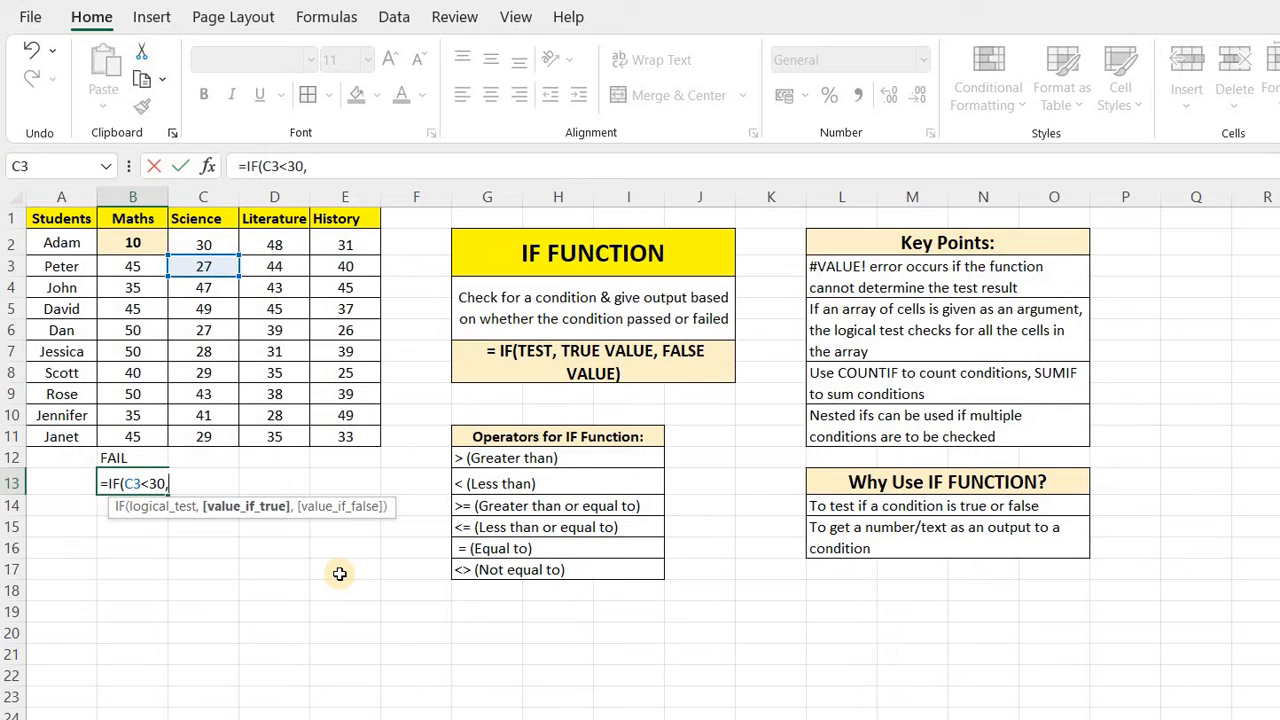
pyautogui.write('"POOR SCORE')
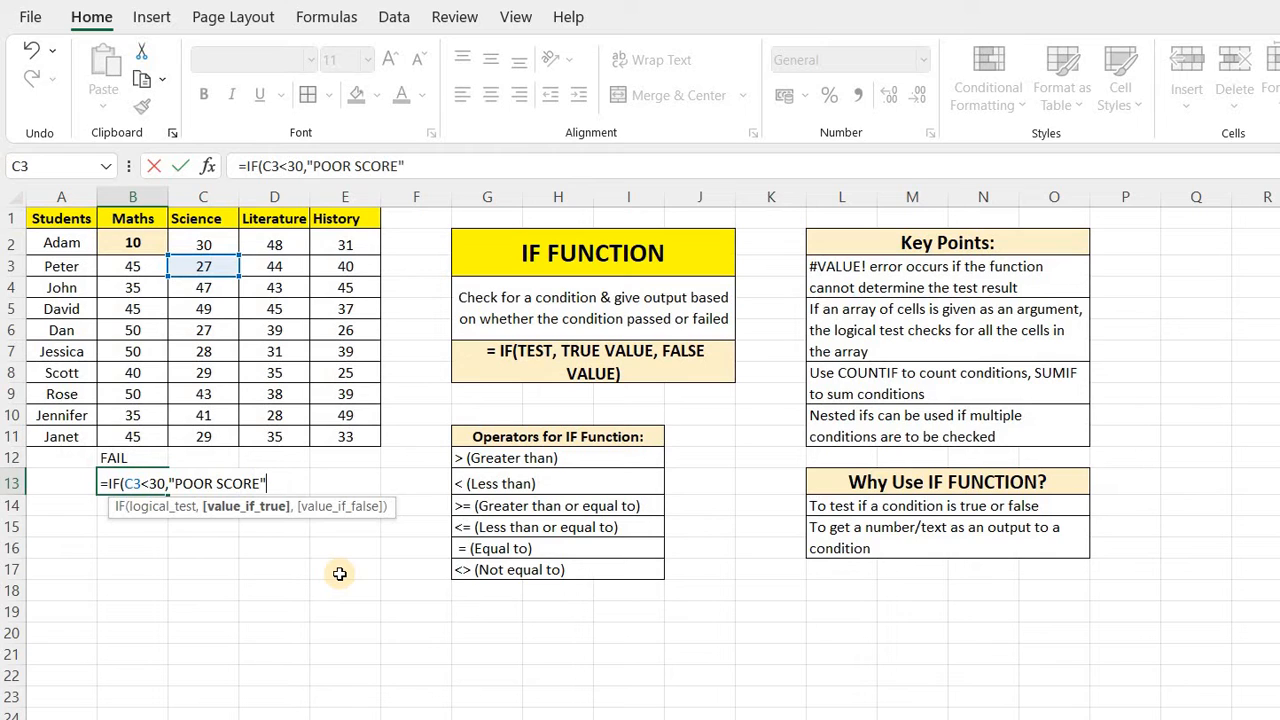
pyautogui.write('",')
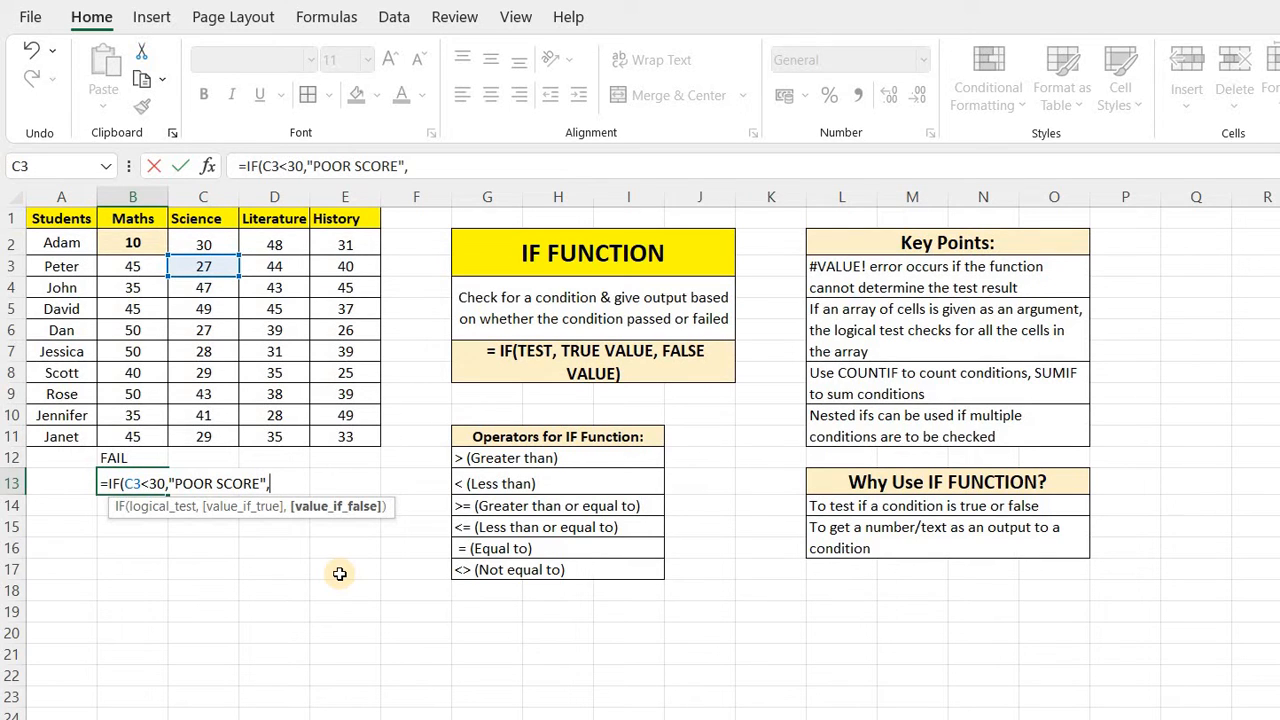
pyautogui.write('"GOOD SCORE')
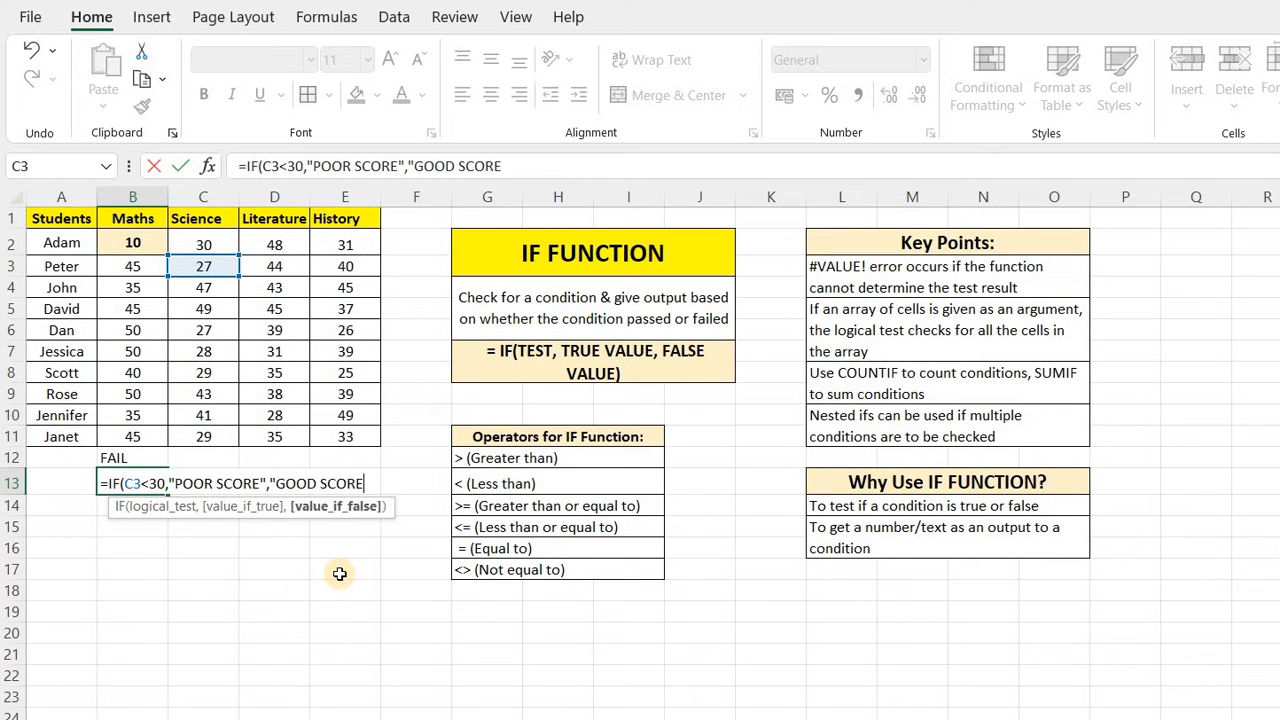
pyautogui.write('")')
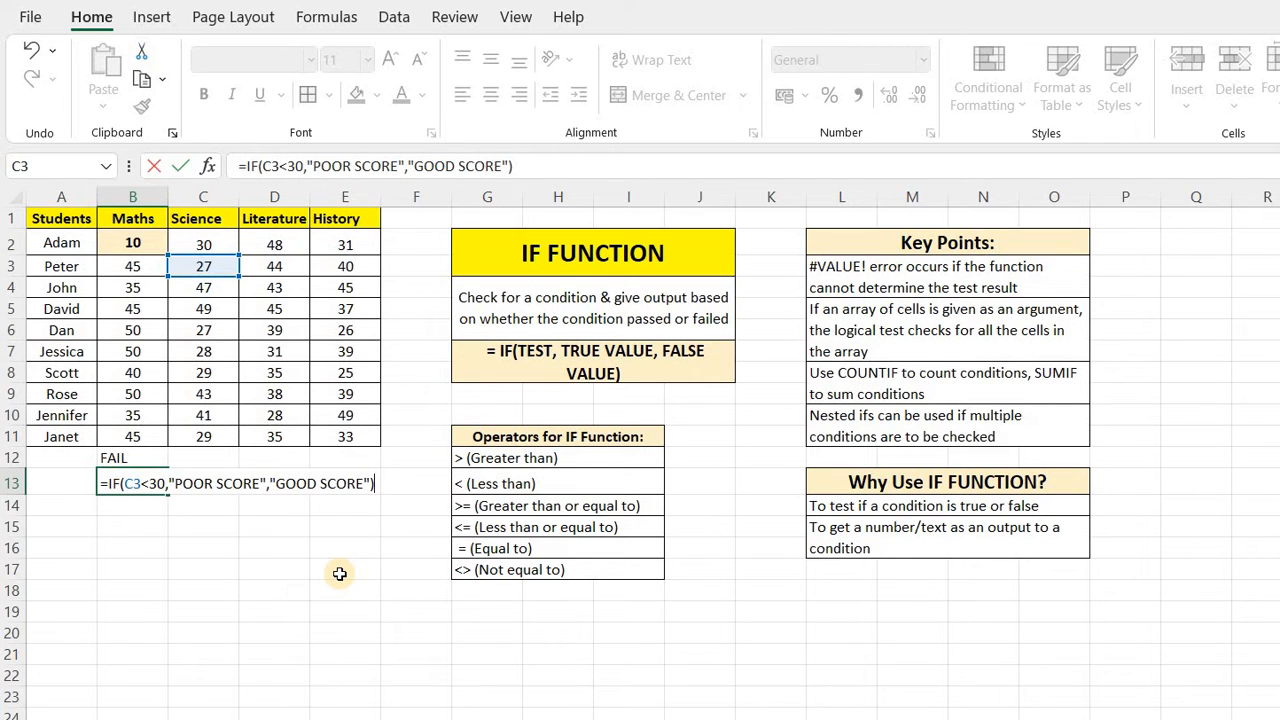
# Complete the IF formula with "POOR SCORE" as the true value and "GOOD SCORE" as the false value, and enter it.
pyautogui.press('Return')
pyautogui.press('Up')
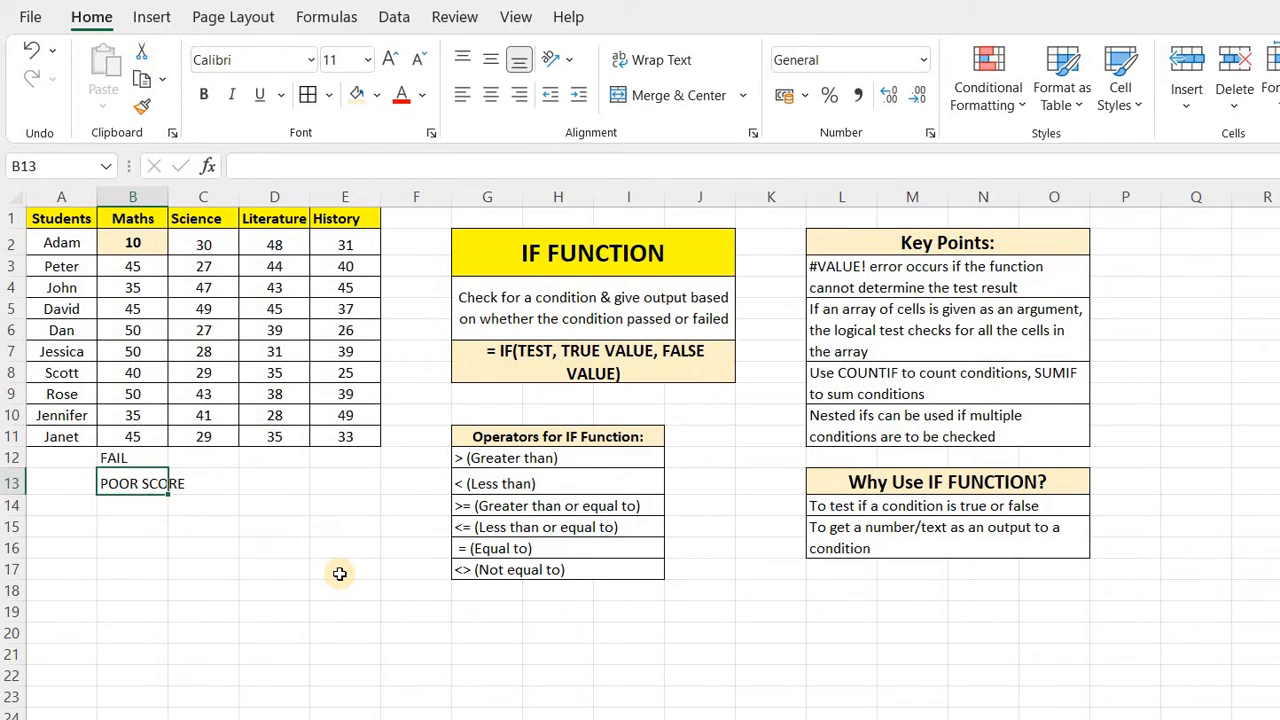
# Bold and highlight Peter's Science score in C3, the cell tested by the new formula.
pyautogui.click(201, 267)
pyautogui.click(204, 95)
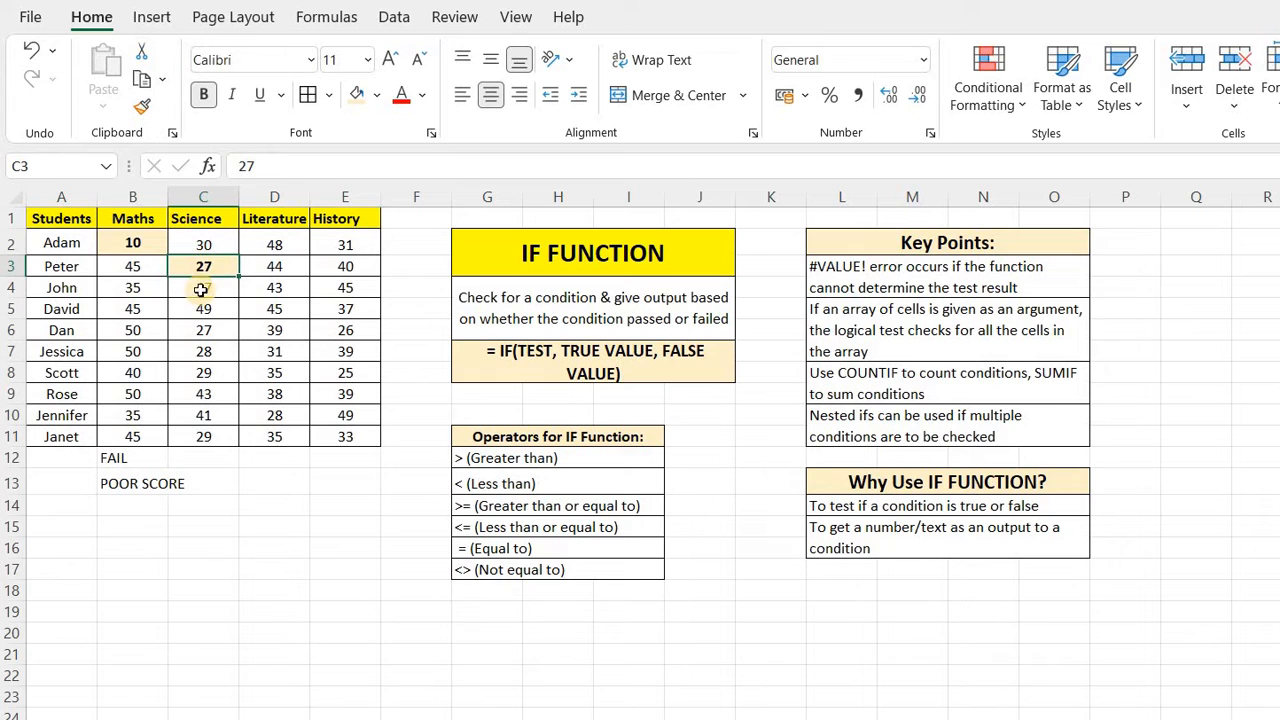
pyautogui.click(133, 547)
pyautogui.click(125, 483)
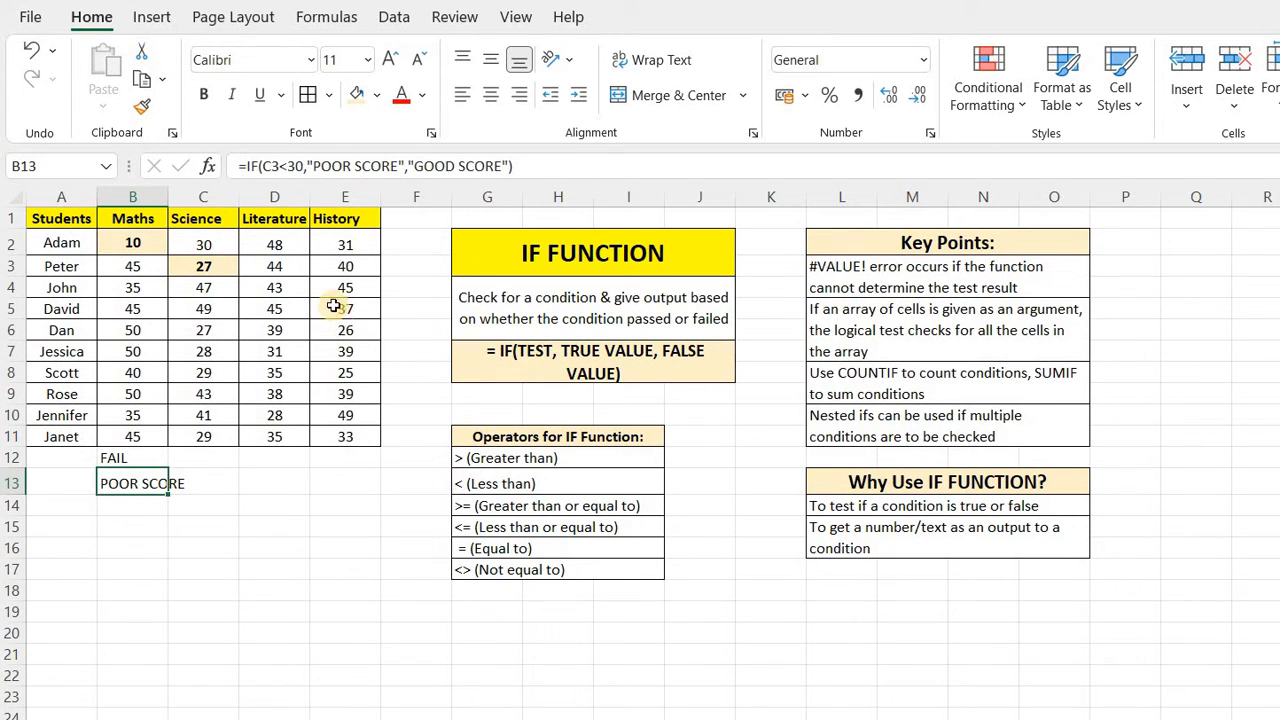
# Start an IF formula in B14 with the logical test D4>=43 on John's Literature score.
pyautogui.click(116, 506)
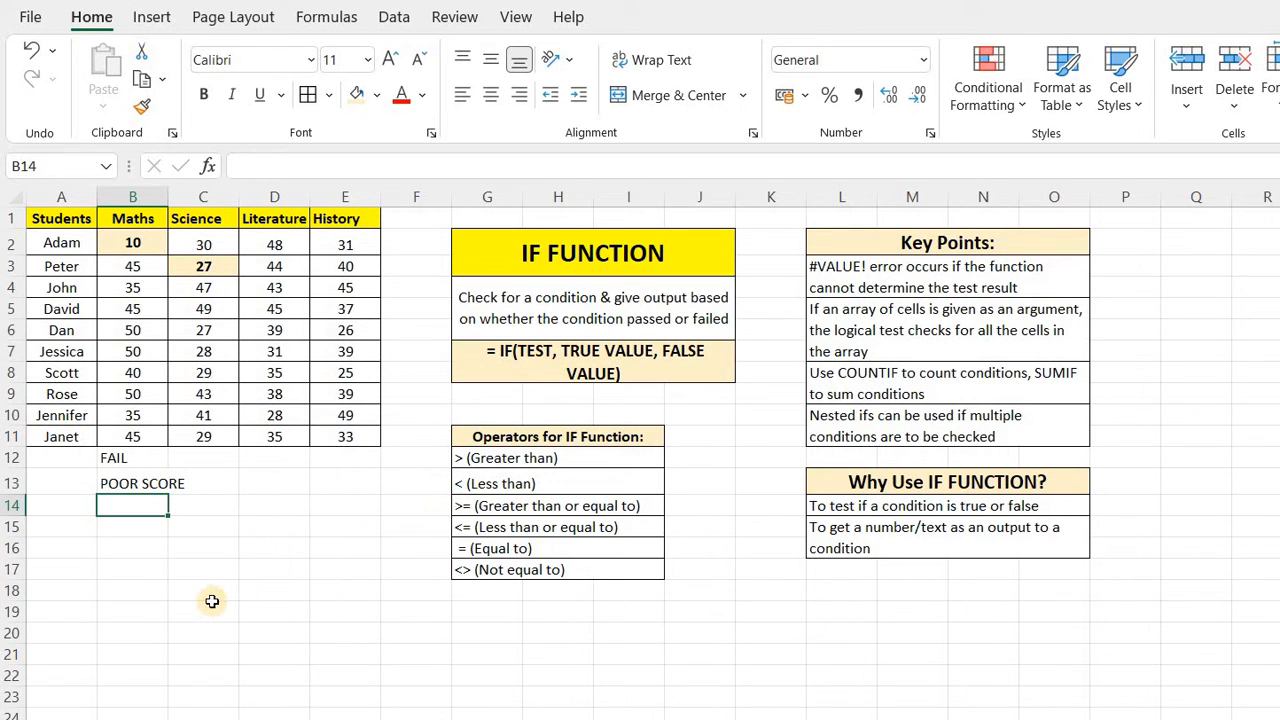
pyautogui.write('=')
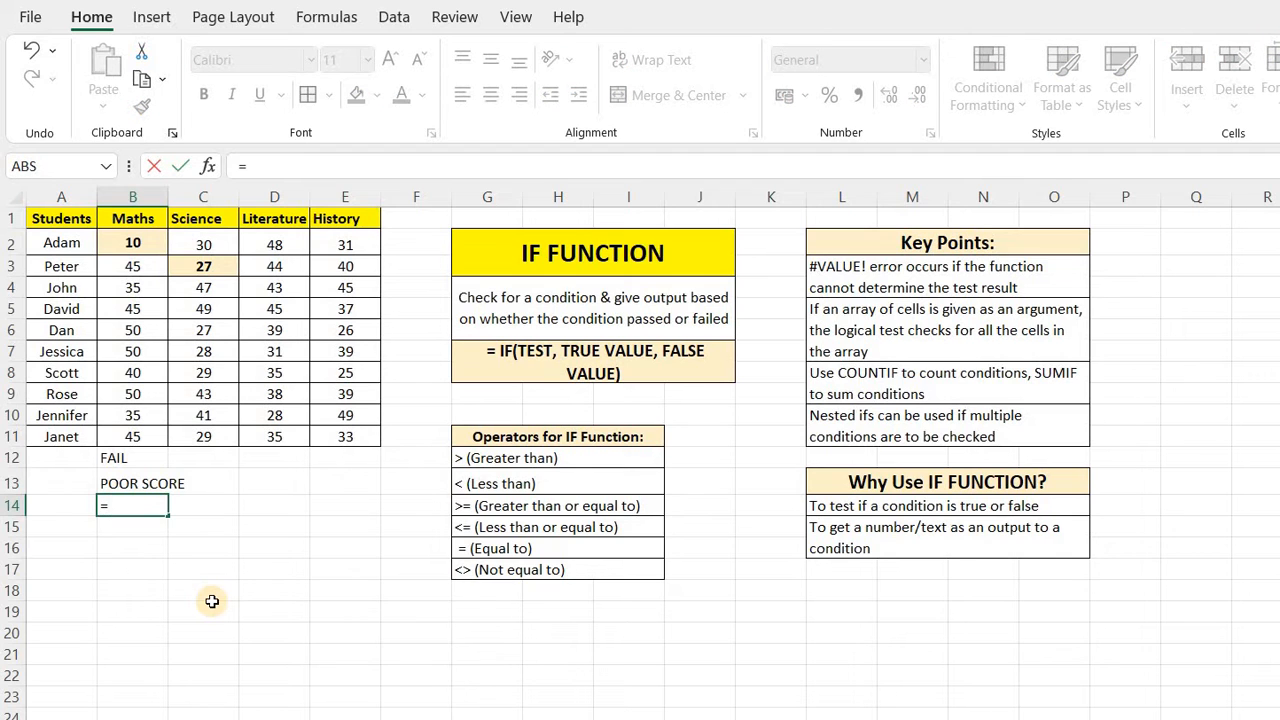
pyautogui.write('IF(')
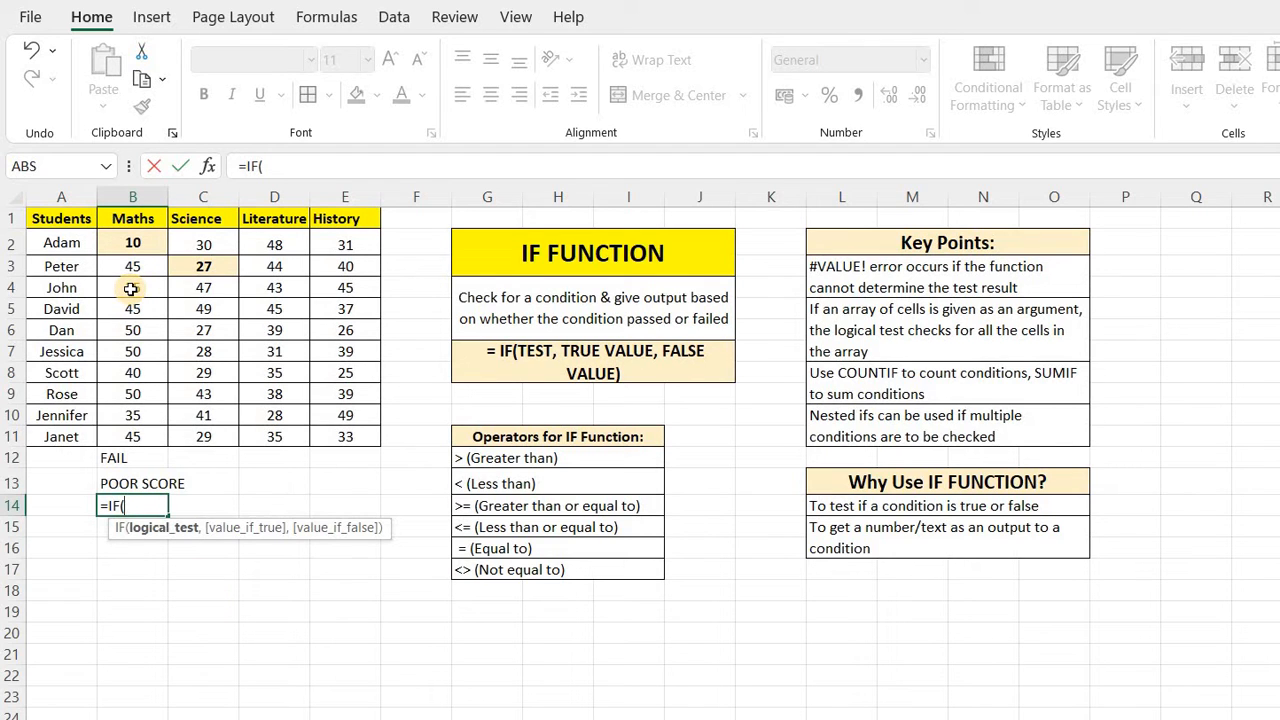
pyautogui.click(285, 291)
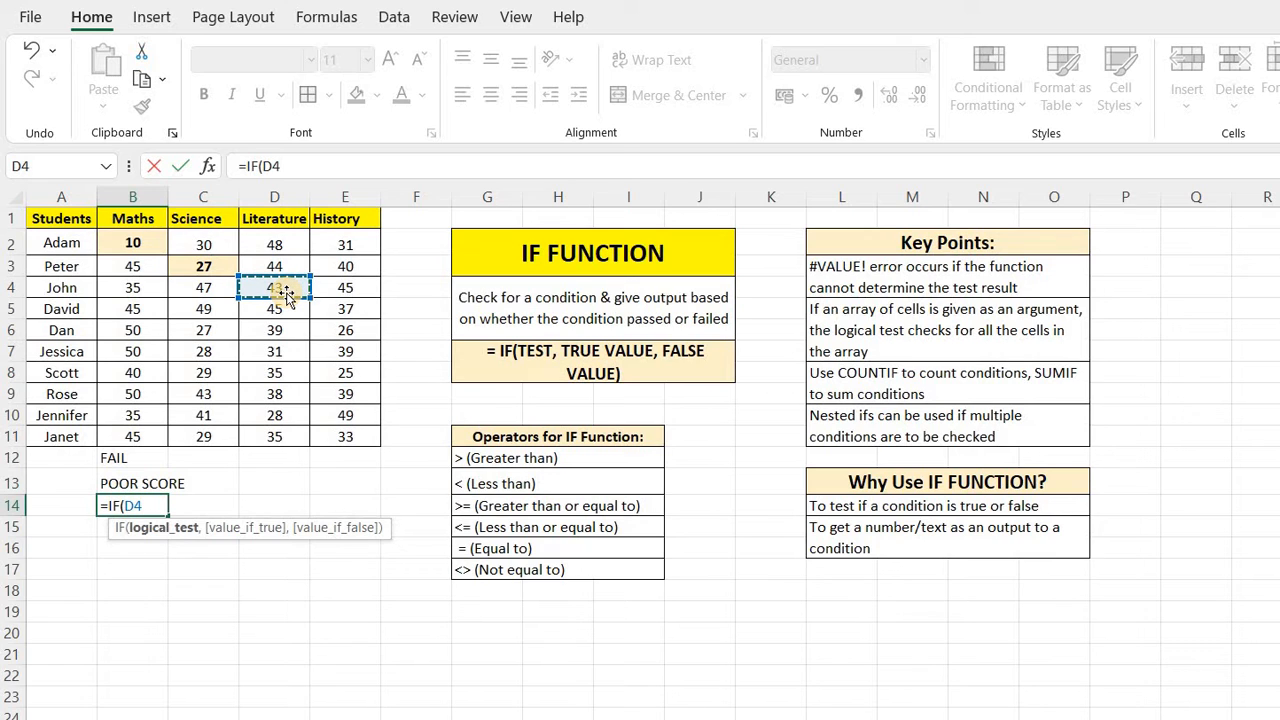
pyautogui.write('>=43,"GR')
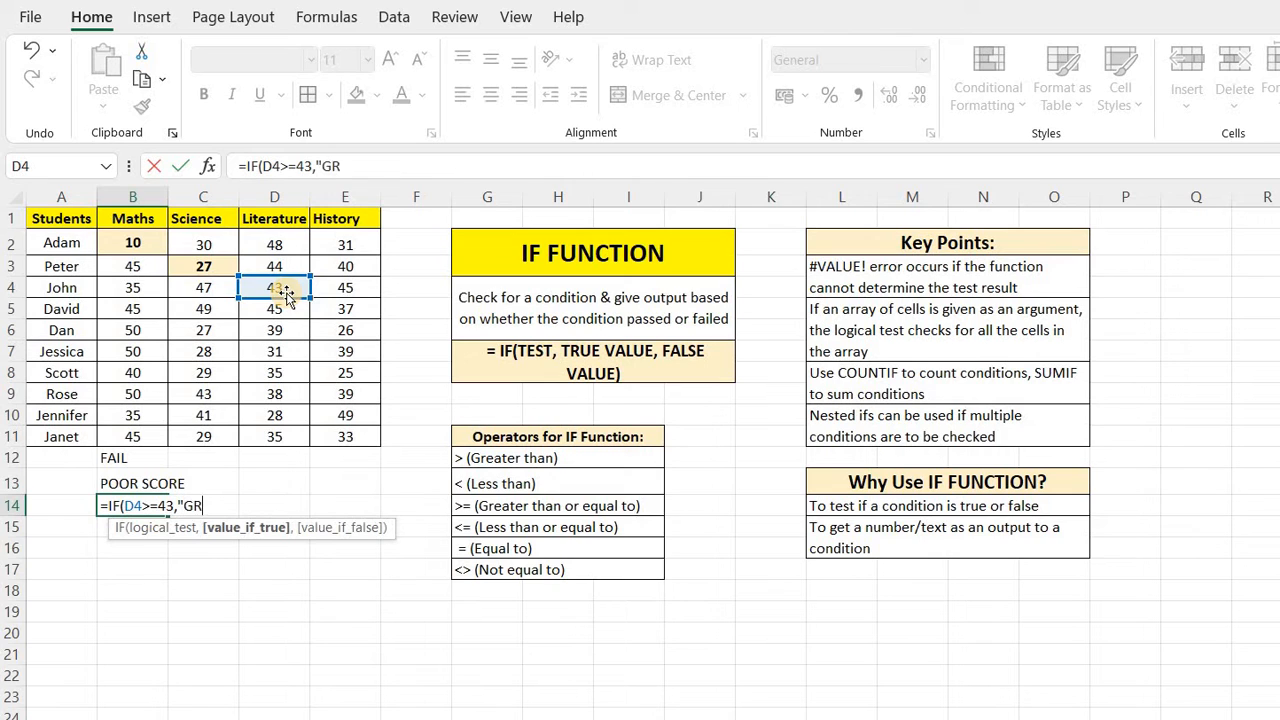
pyautogui.write('EAT",')
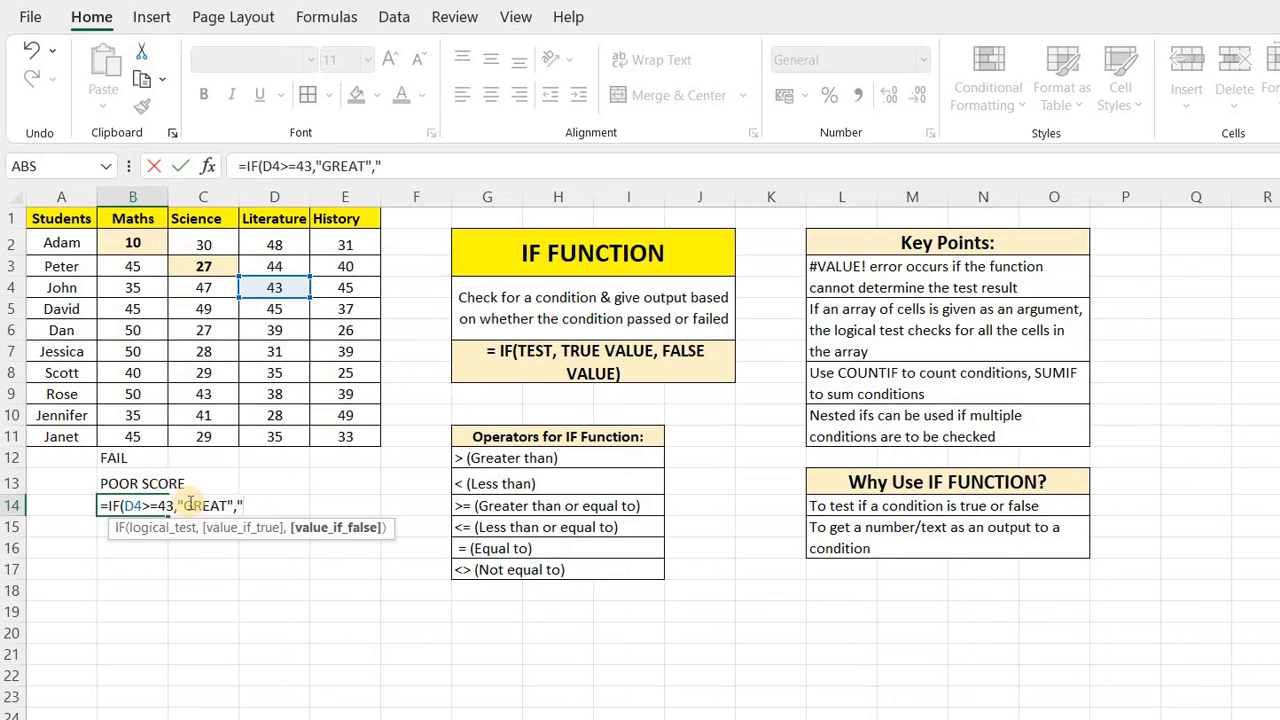
# Complete the IF formula with "GREAT" as the true value and "NOT GREAT" as the false value, and enter it.
pyautogui.write('NOT GREAT')
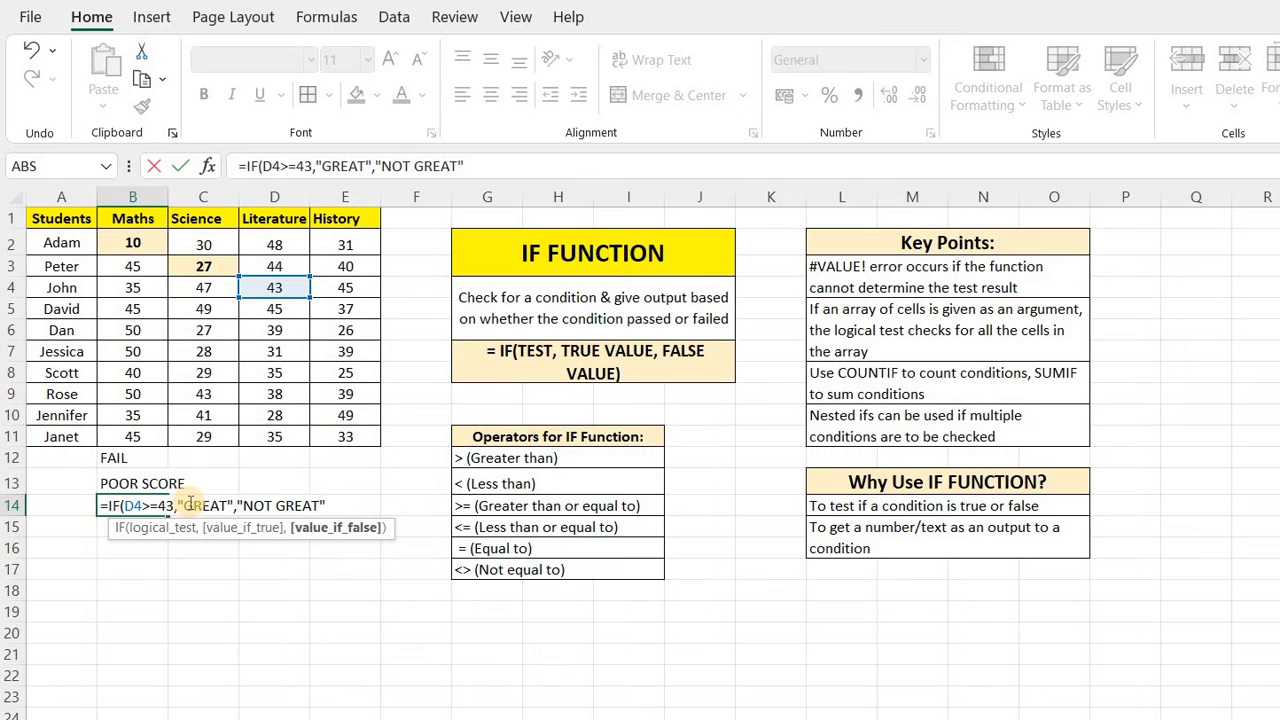
pyautogui.write('")')
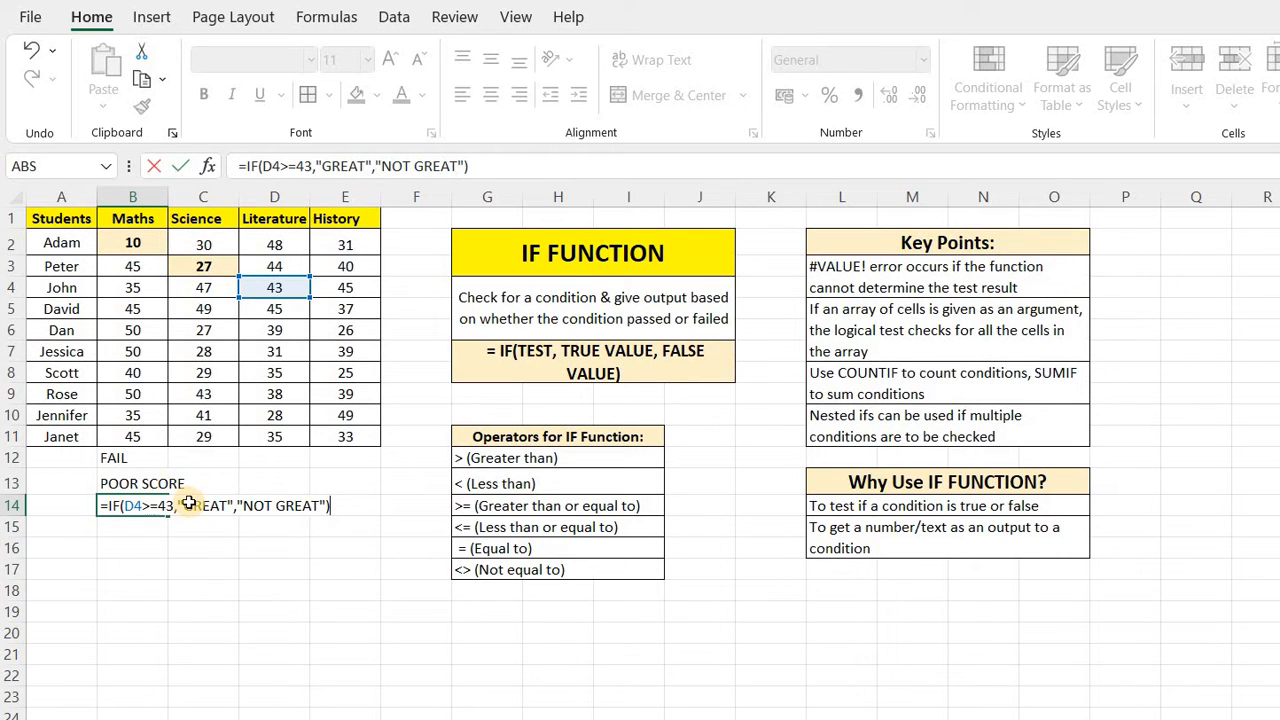
pyautogui.press('Return')
pyautogui.press('Up')
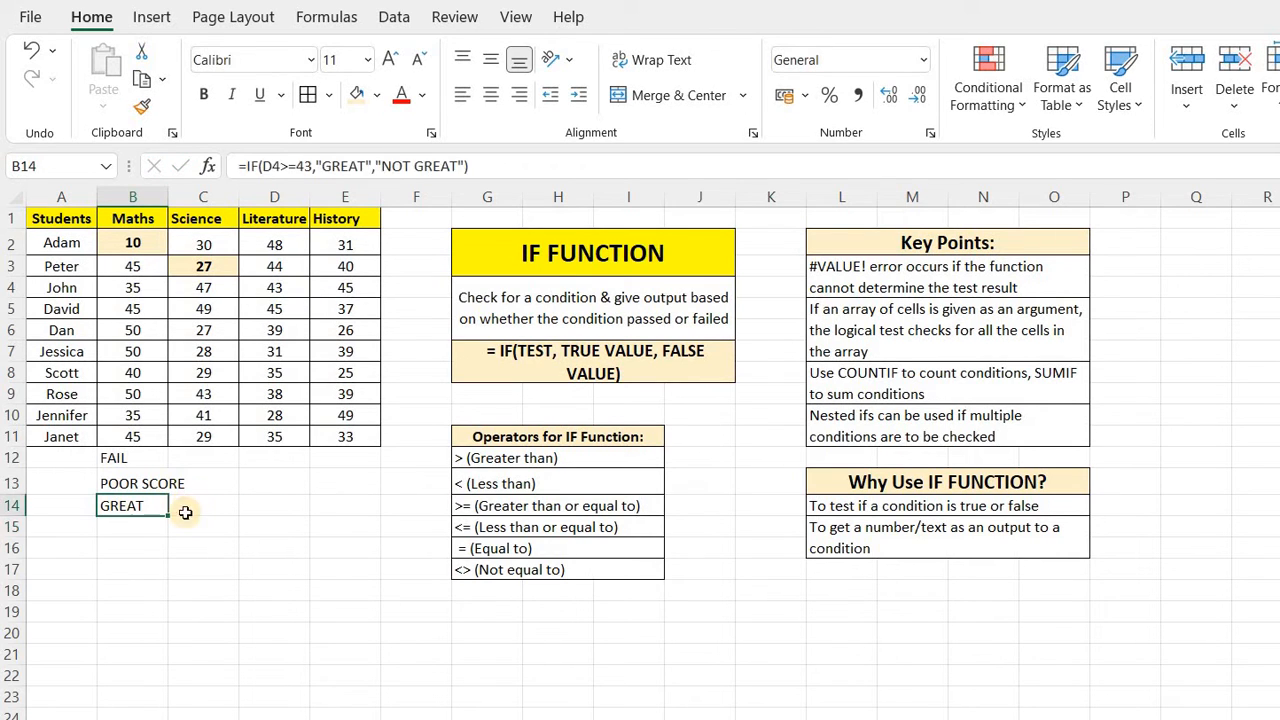
# Highlight and bold John's Literature score in D4, the cell tested by the formula.
pyautogui.click(267, 290)
pyautogui.click(356, 94)
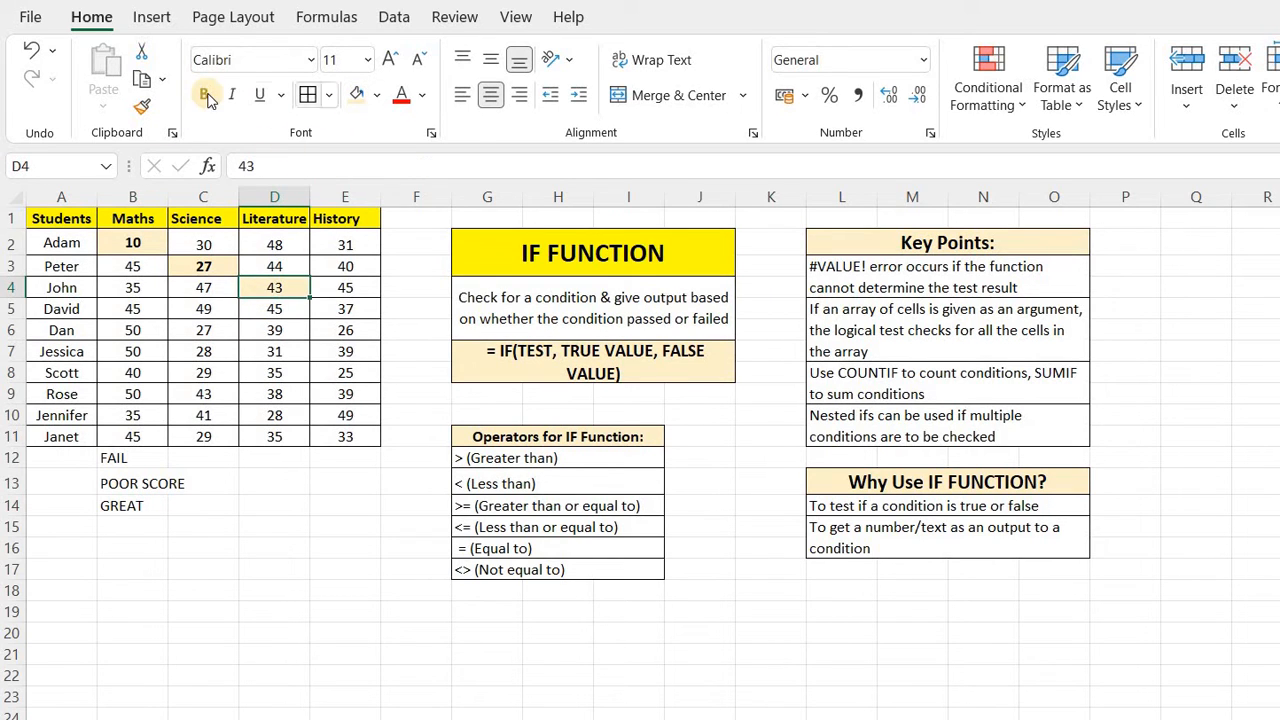
pyautogui.click(203, 94)
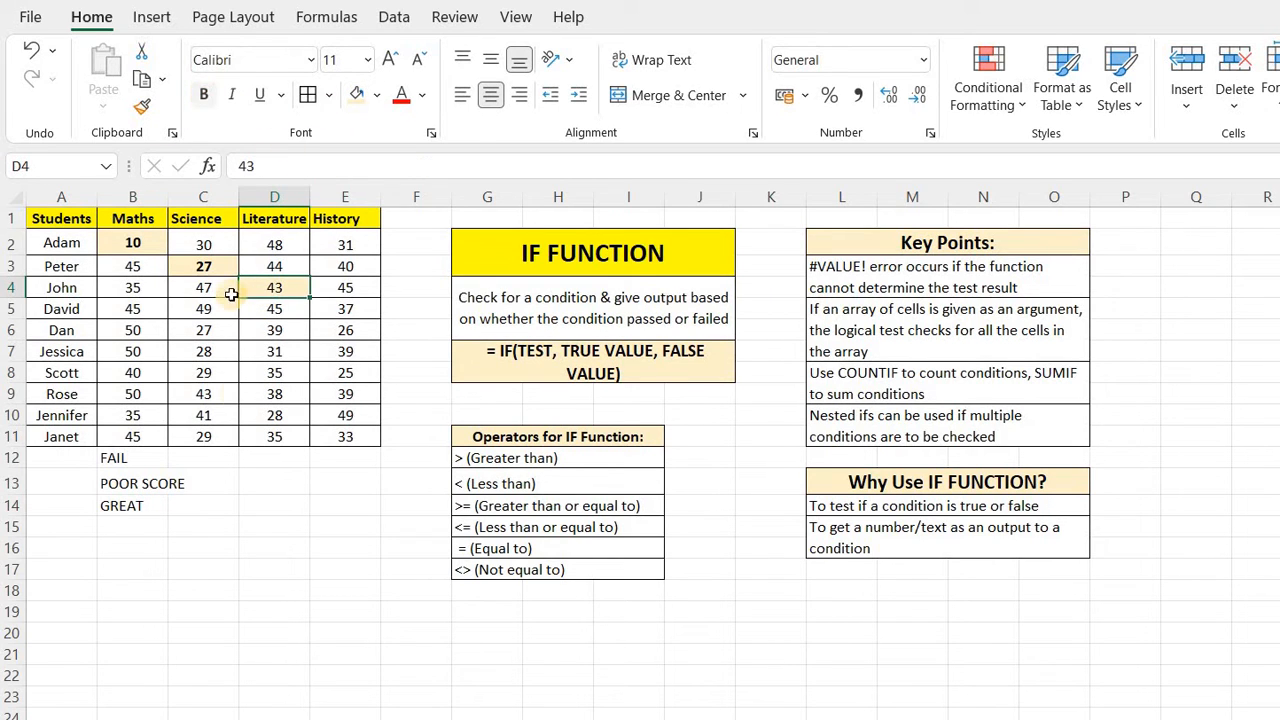
pyautogui.click(114, 505)
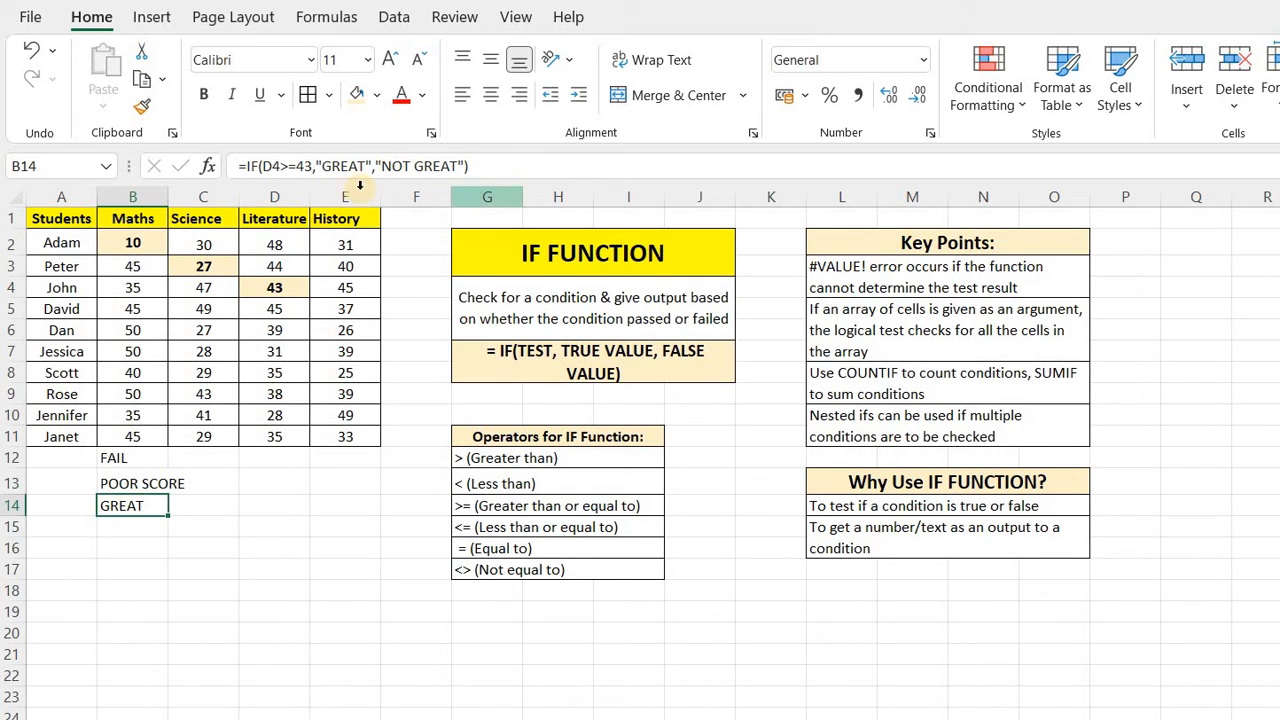
pyautogui.click(226, 564)
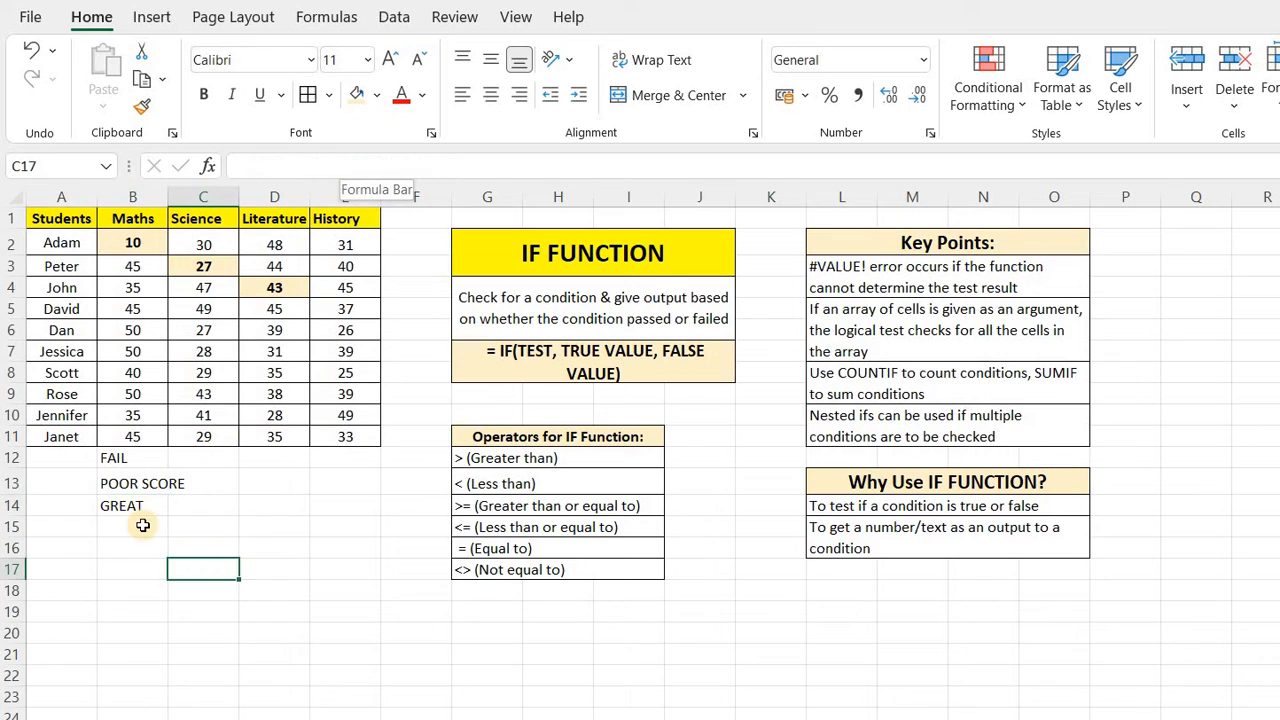
# Start an IF formula in B15 with the logical test E5<=37 on David's History score.
pyautogui.click(135, 525)
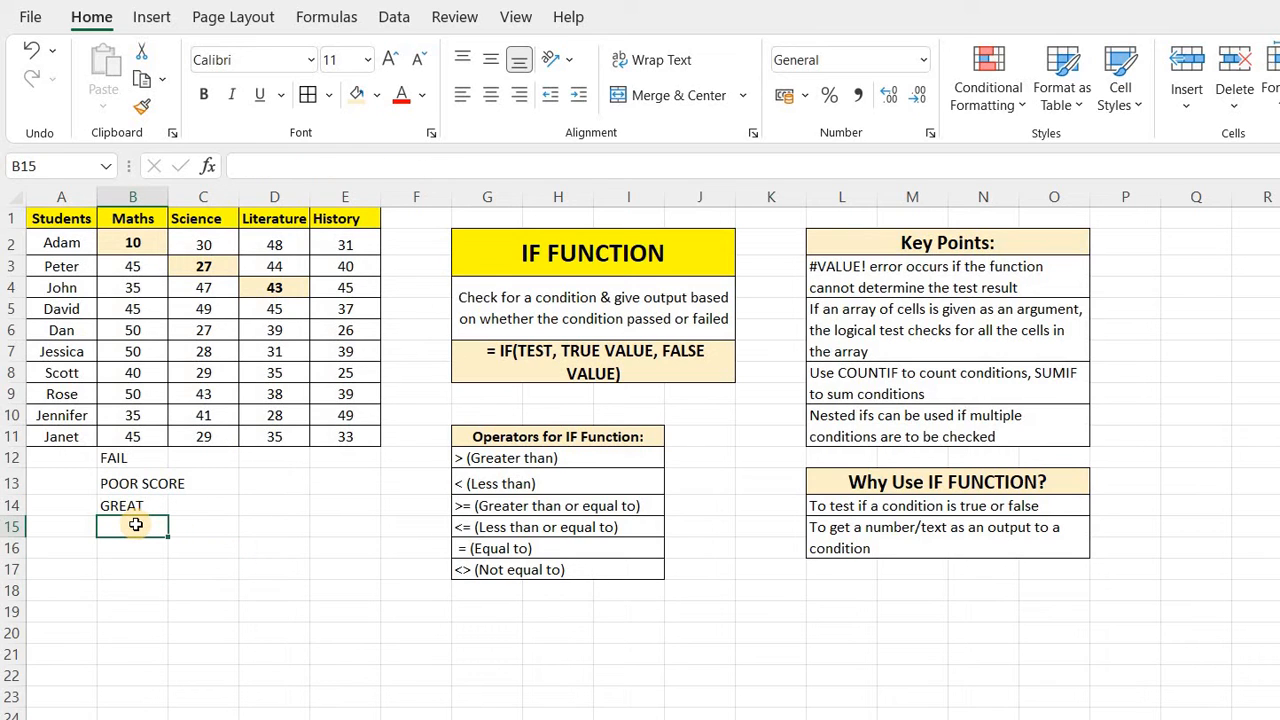
pyautogui.write('=I')
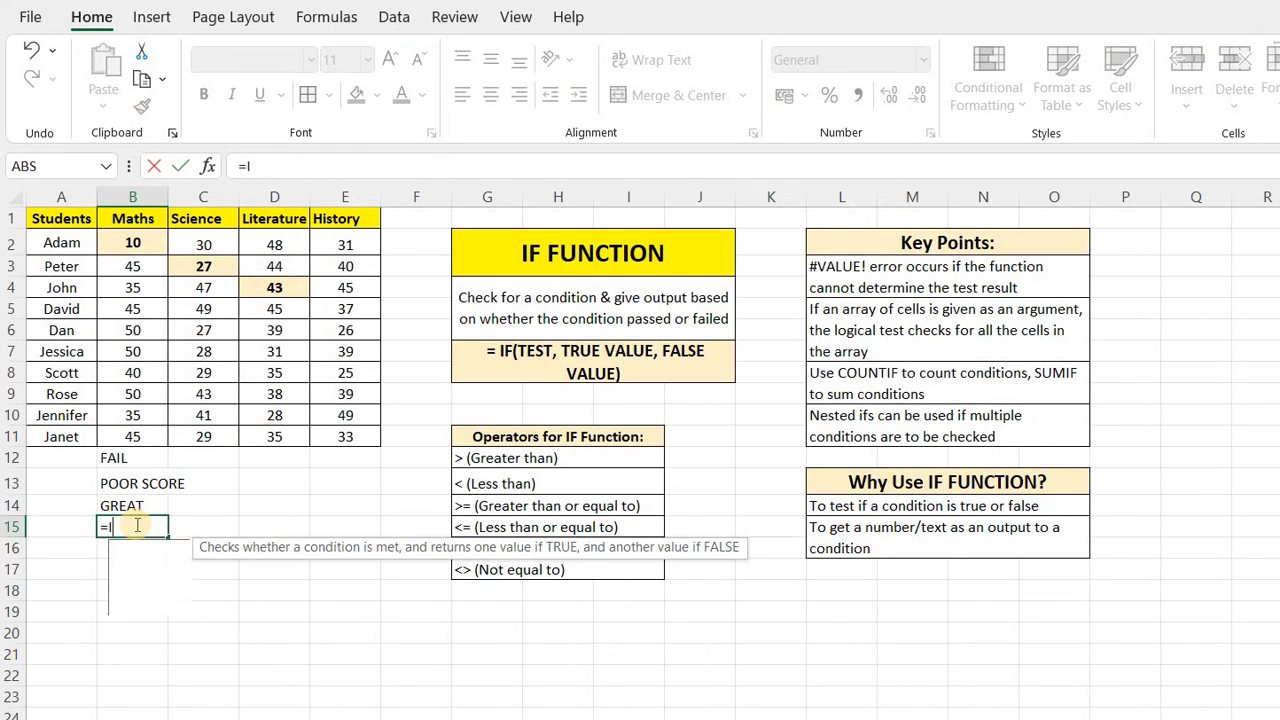
pyautogui.write('F(')
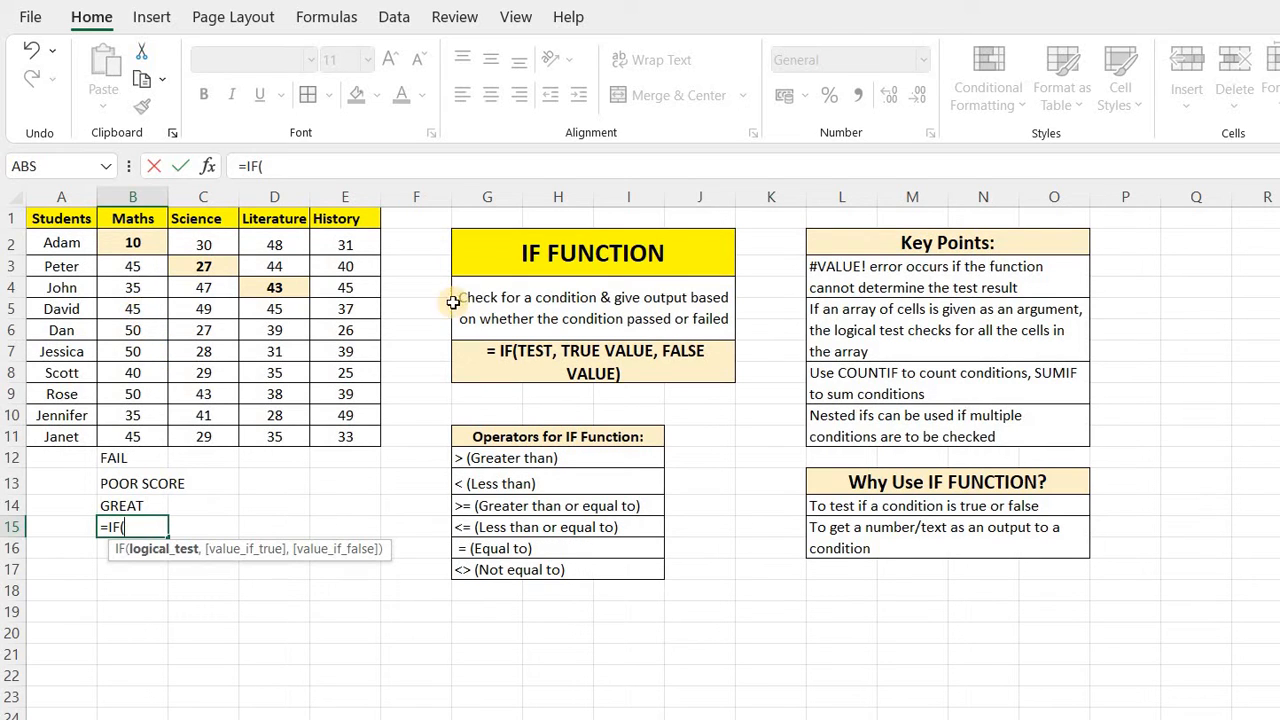
pyautogui.click(343, 309)
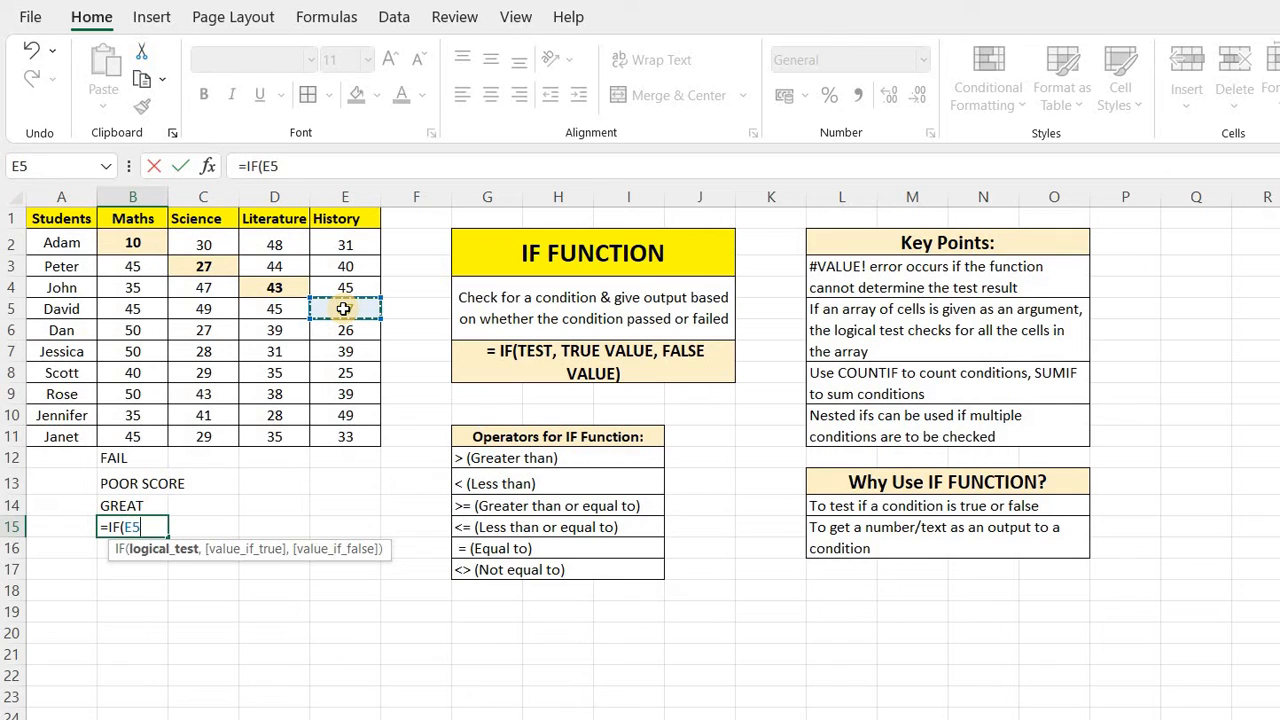
pyautogui.write('<=')
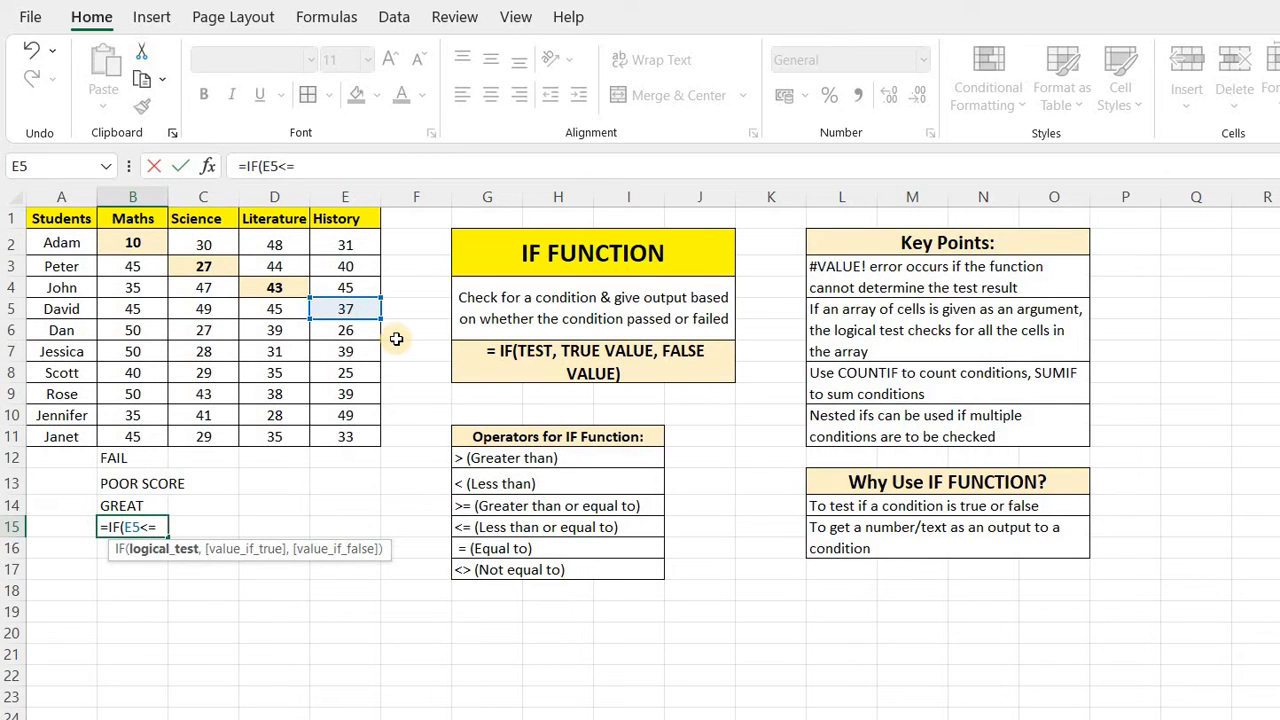
pyautogui.write('37,')
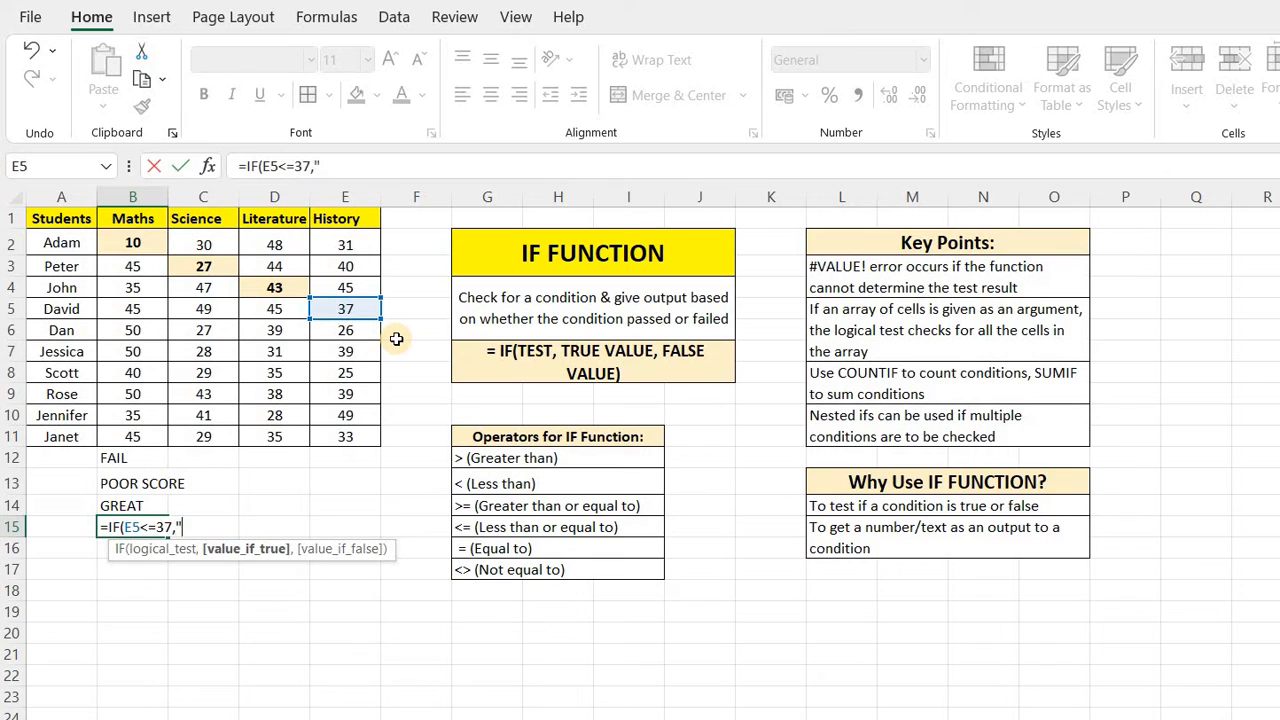
# Complete the IF formula with "OKAY" as the true value and "GOOD" as the false value, and enter it.
pyautogui.write('"OKAY",')
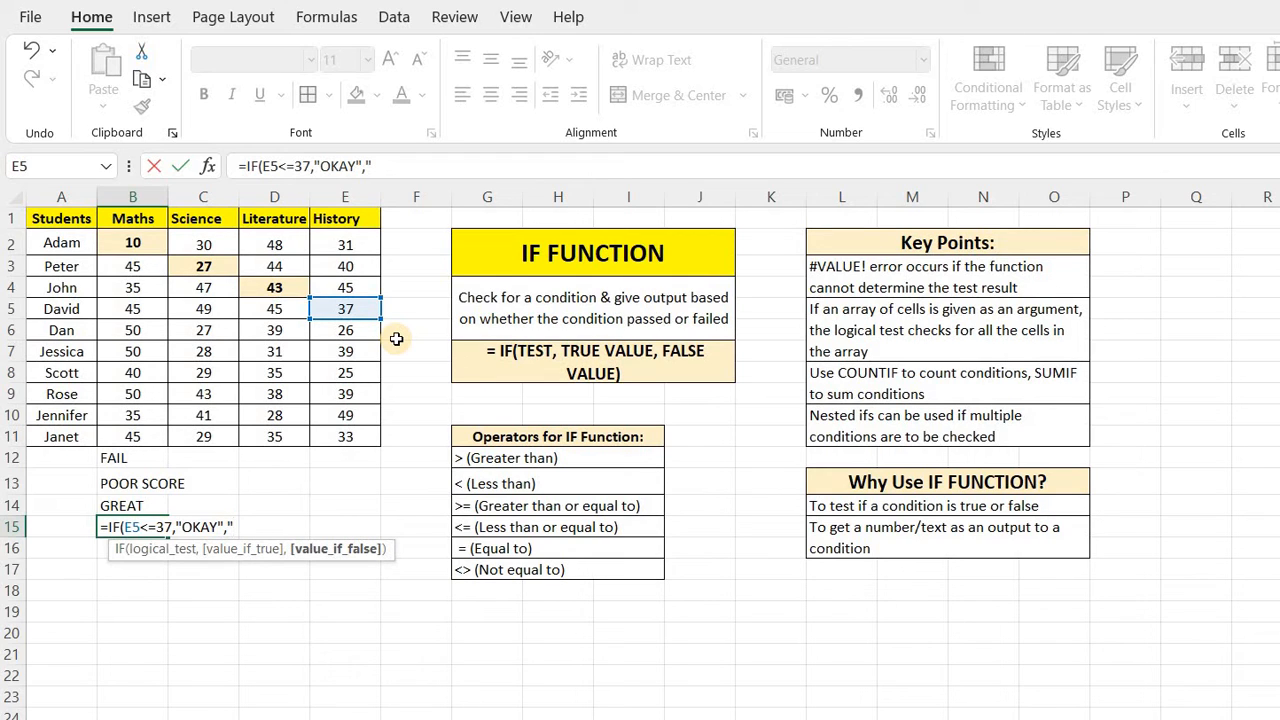
pyautogui.write('"GOOD")')
pyautogui.press('Return')
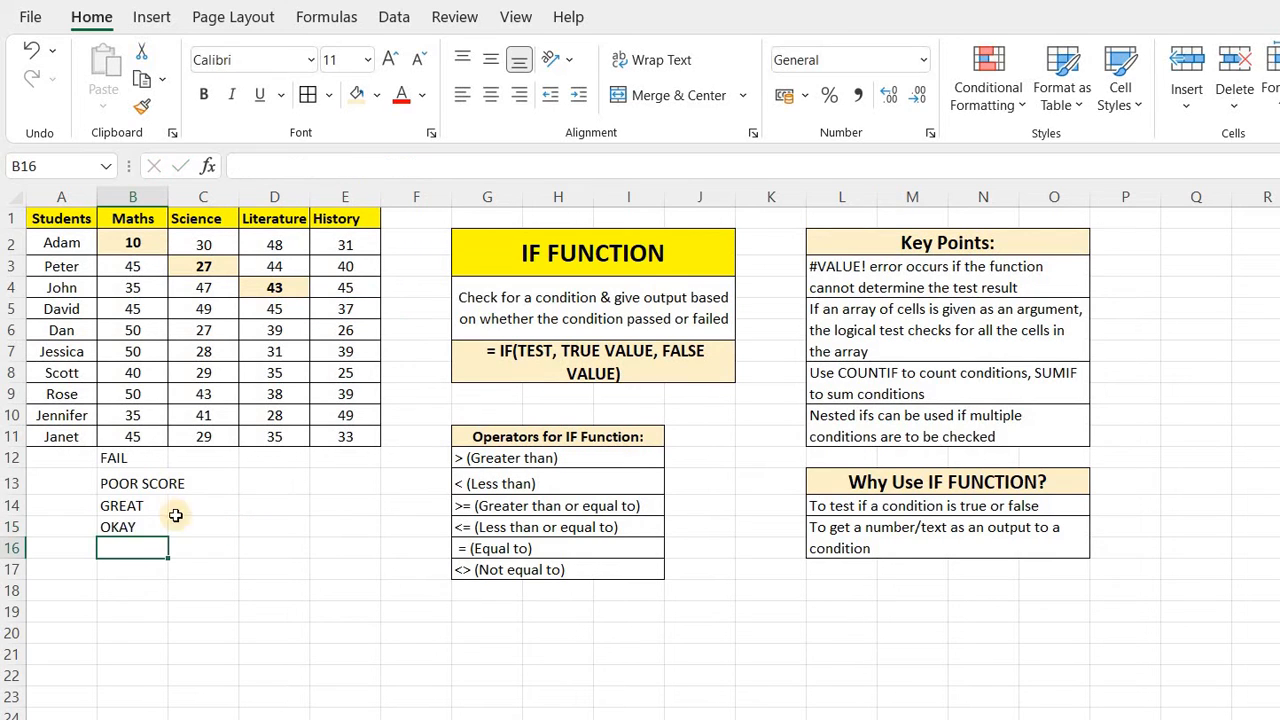
pyautogui.click(125, 527)
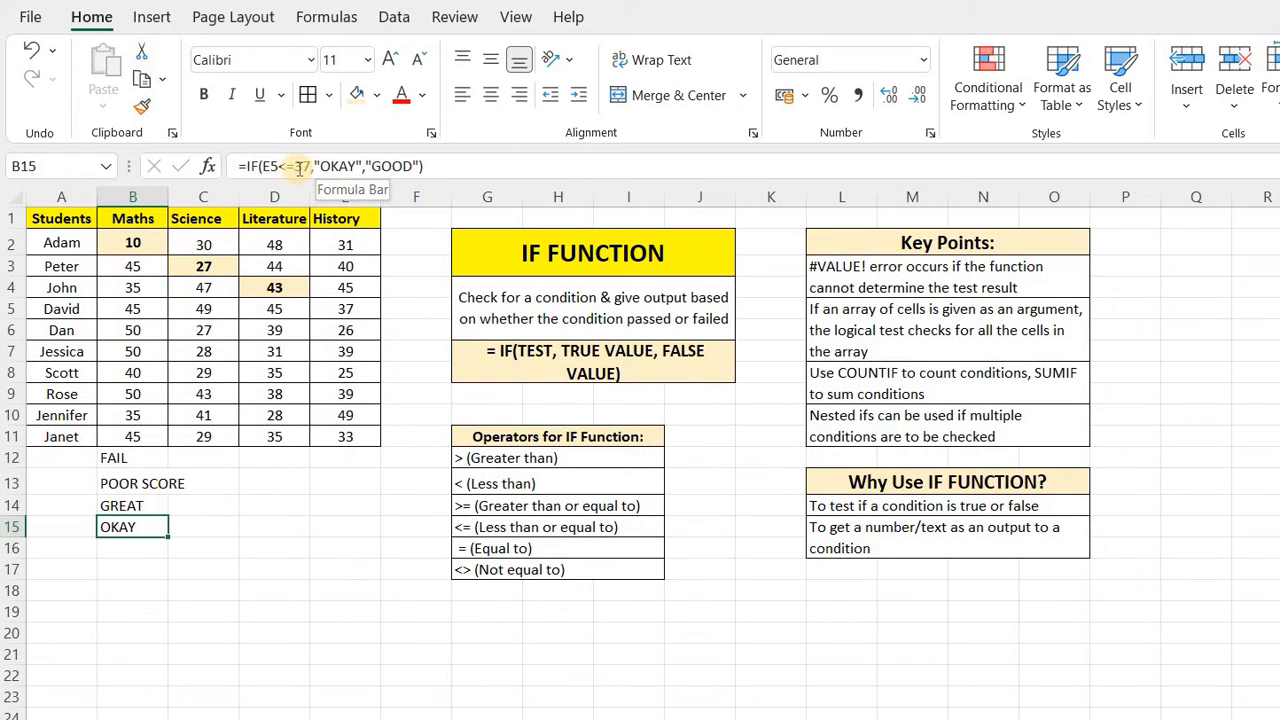
# Review the 37 threshold in B15's IF formula and the Equal to operator in the operator list.
pyautogui.moveTo(286, 167); pyautogui.dragTo(312, 168)
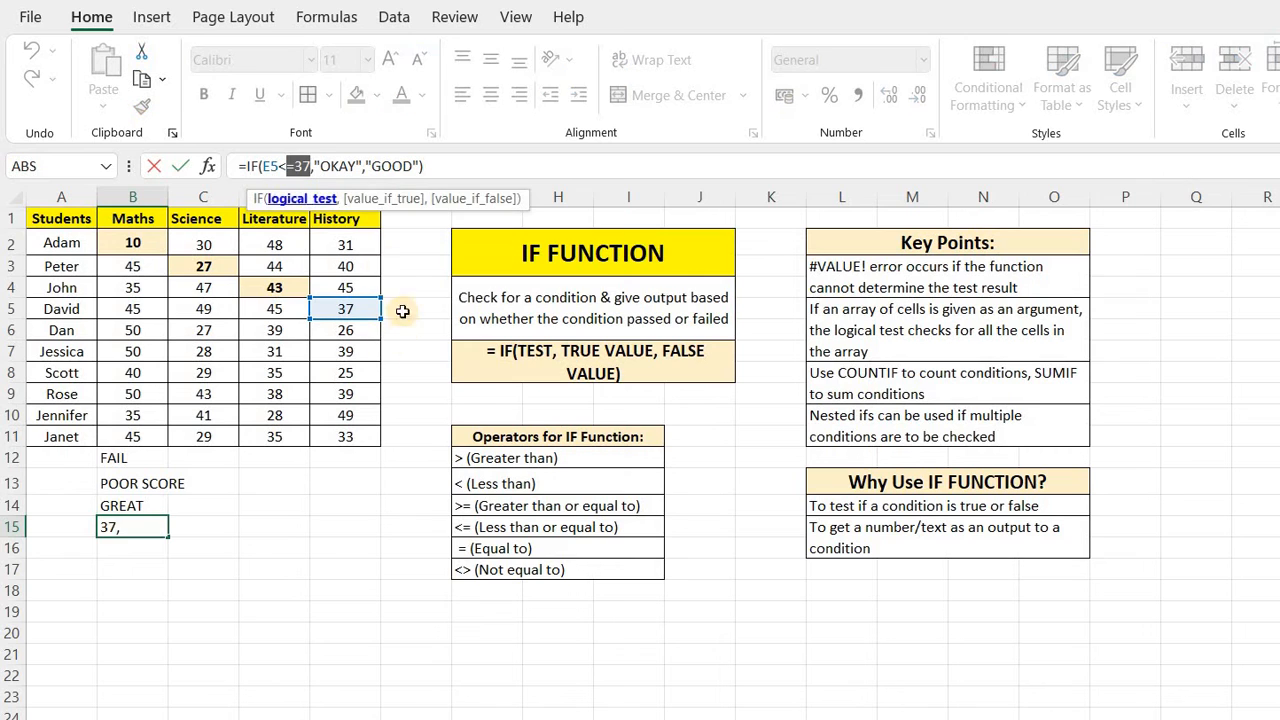
pyautogui.click(476, 167)
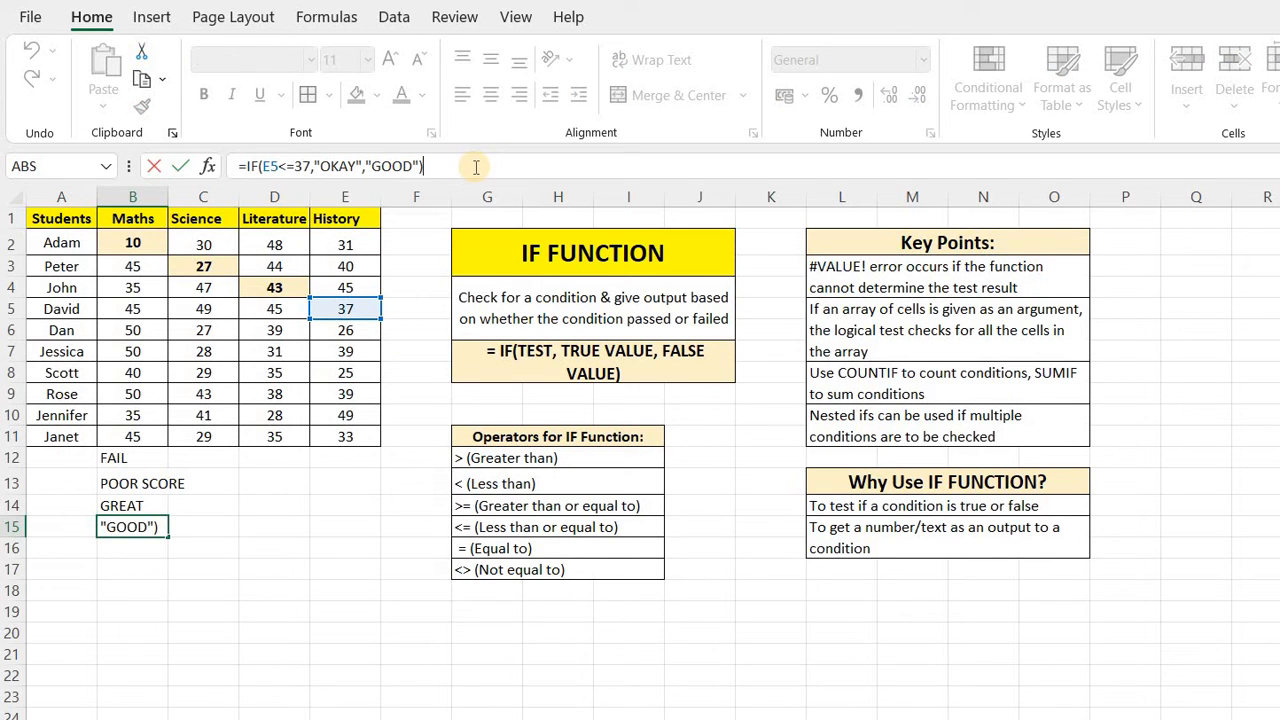
pyautogui.press('Return')
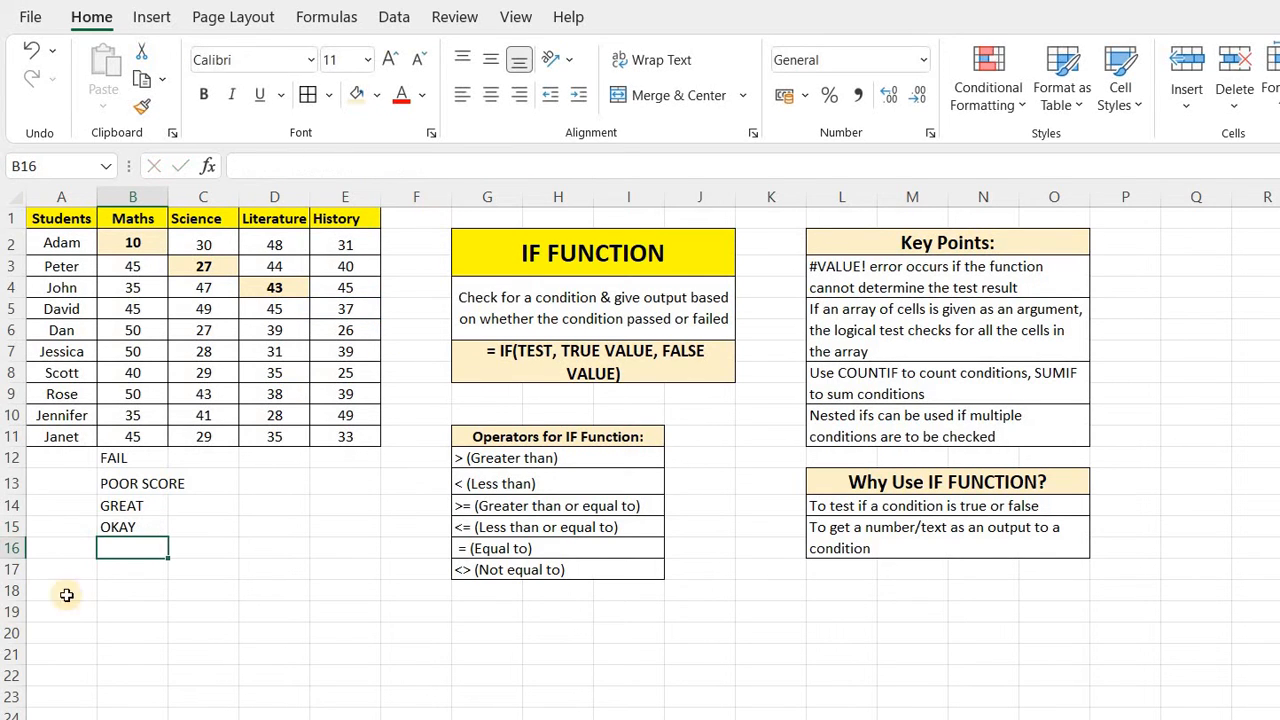
pyautogui.click(477, 548)
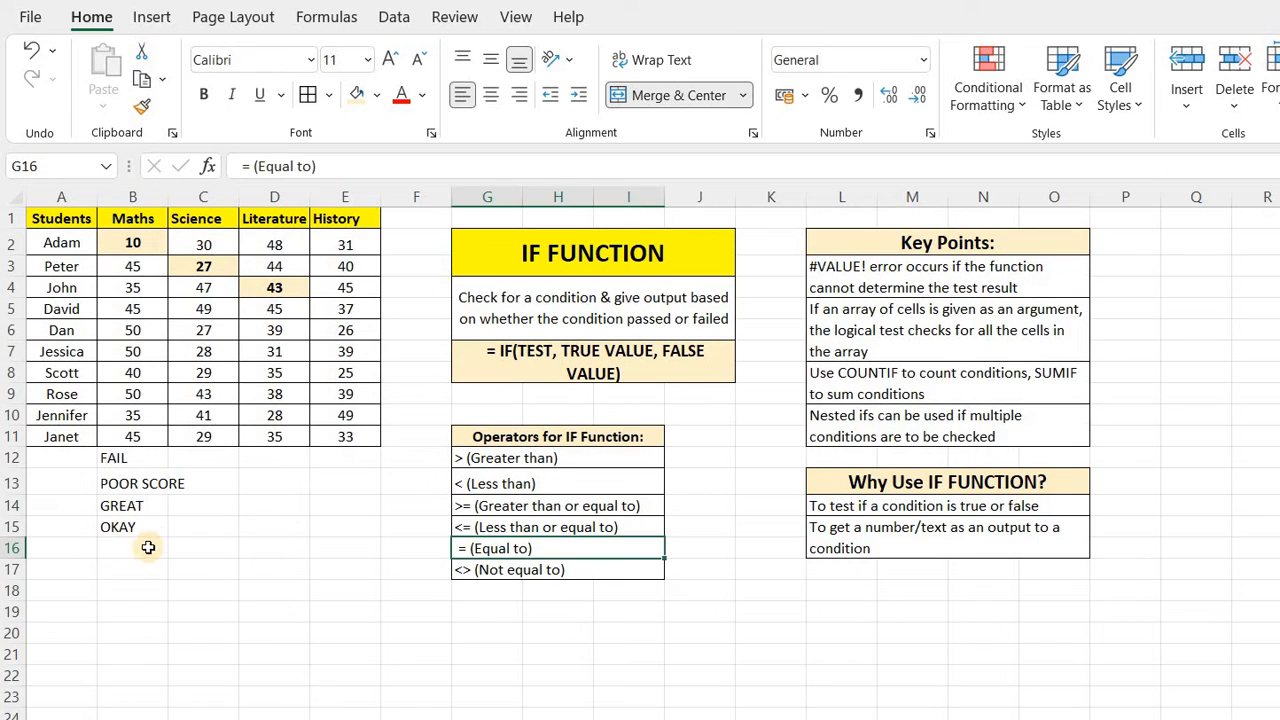
# Start an IF formula in B16 with the logical test B8=40 on Scott's Maths score.
pyautogui.click(110, 547)
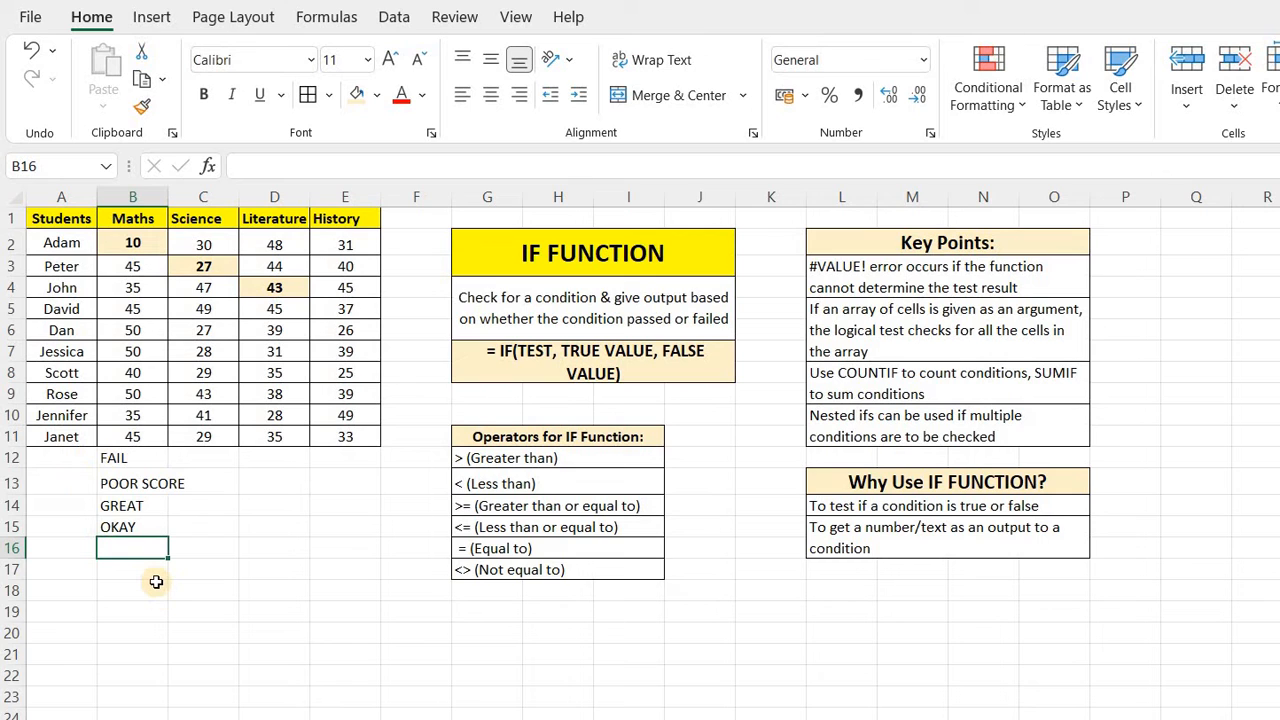
pyautogui.write('=IF(')
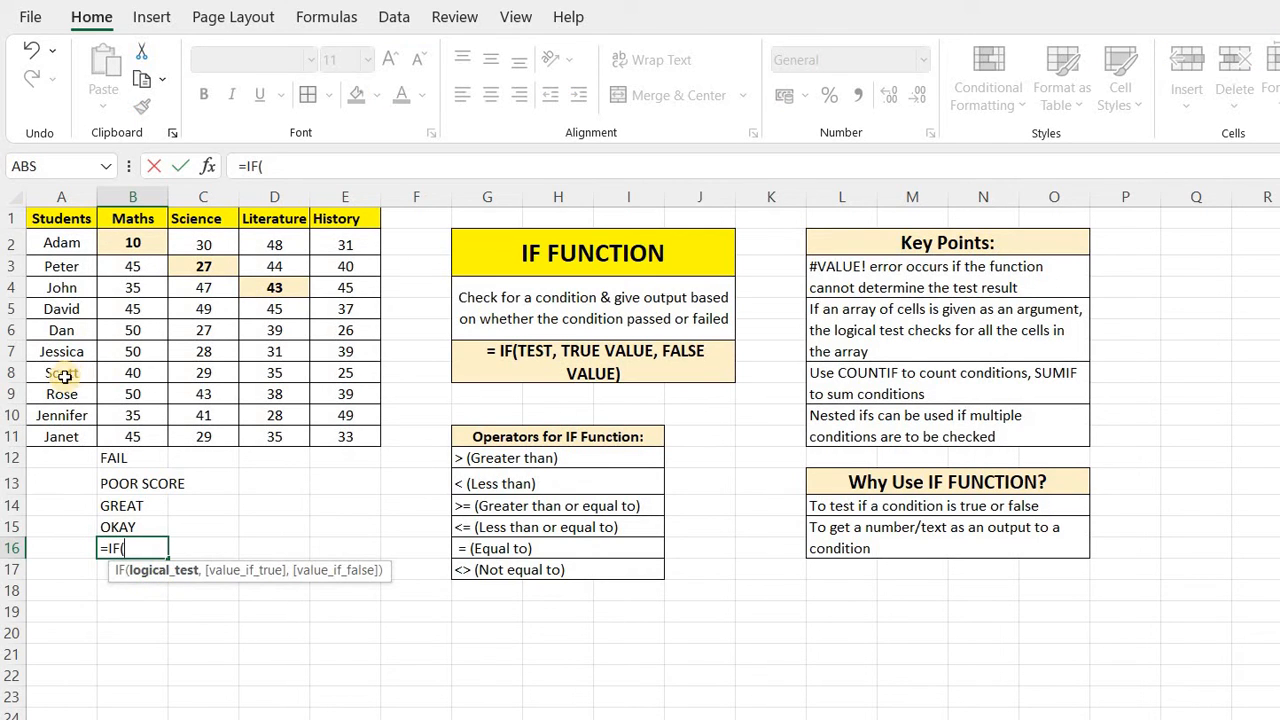
pyautogui.click(142, 373)
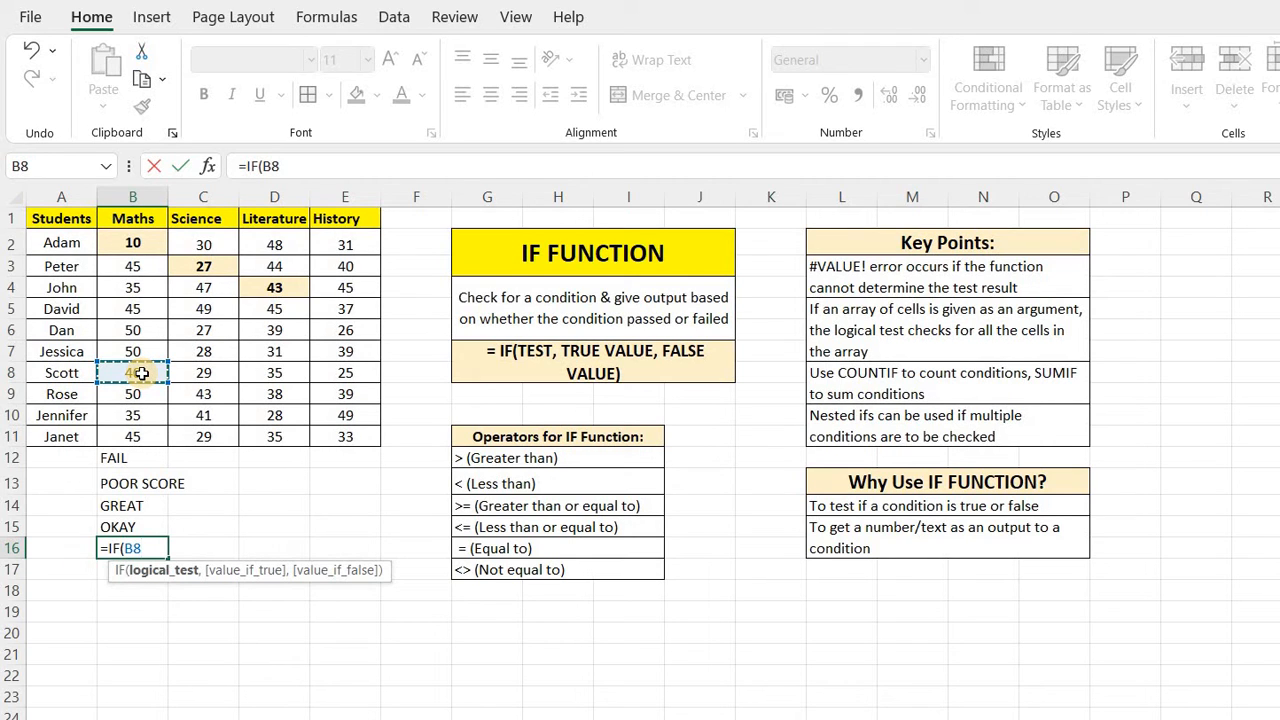
pyautogui.write('=40,')
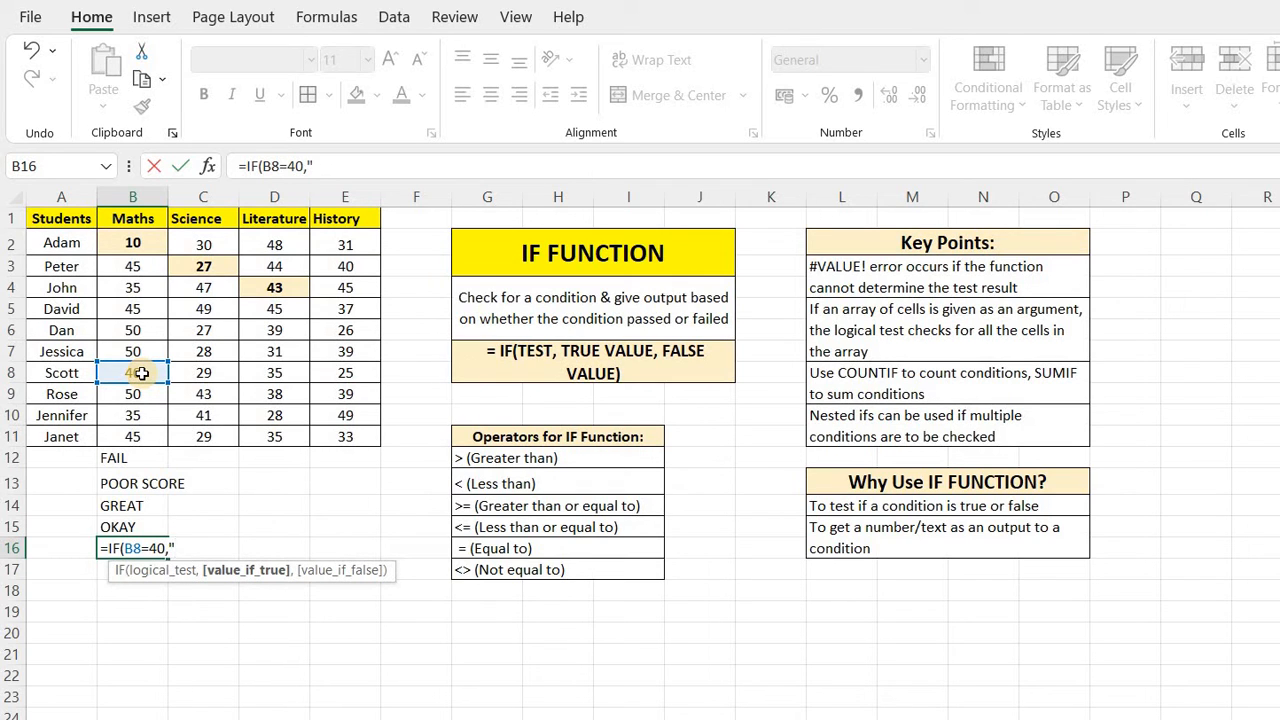
pyautogui.write('"CORRECT')
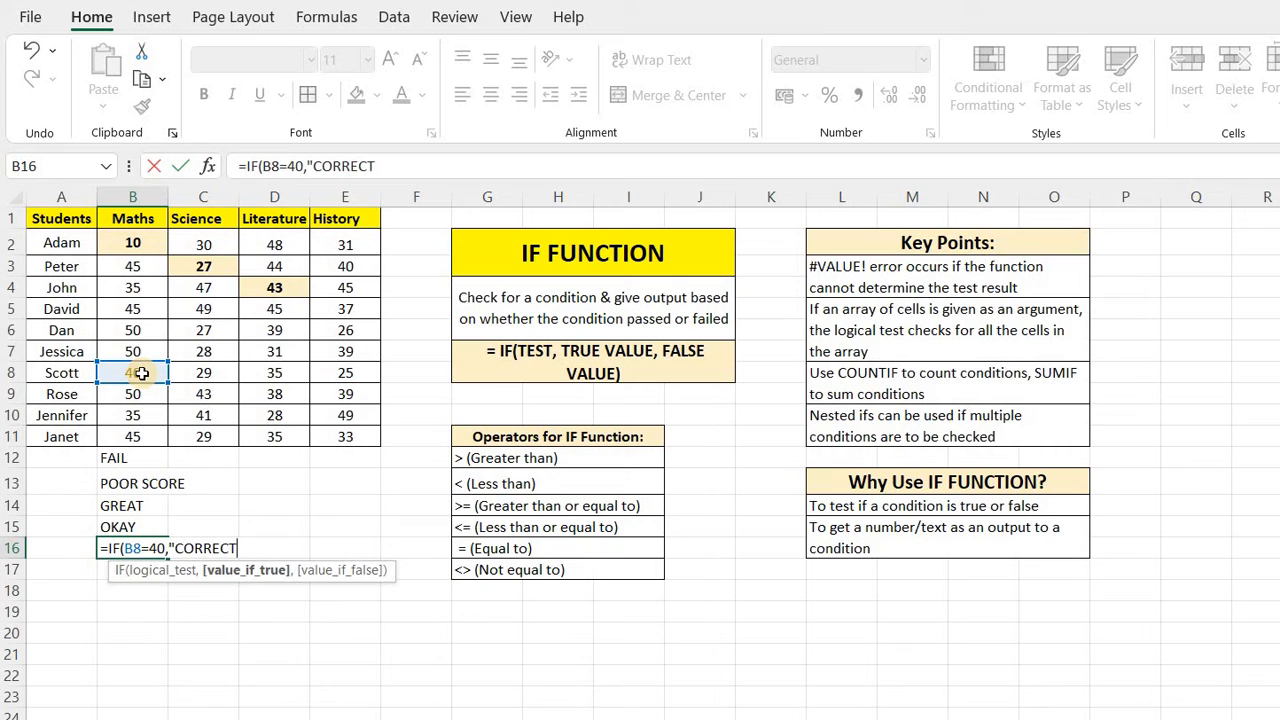
pyautogui.write('",')
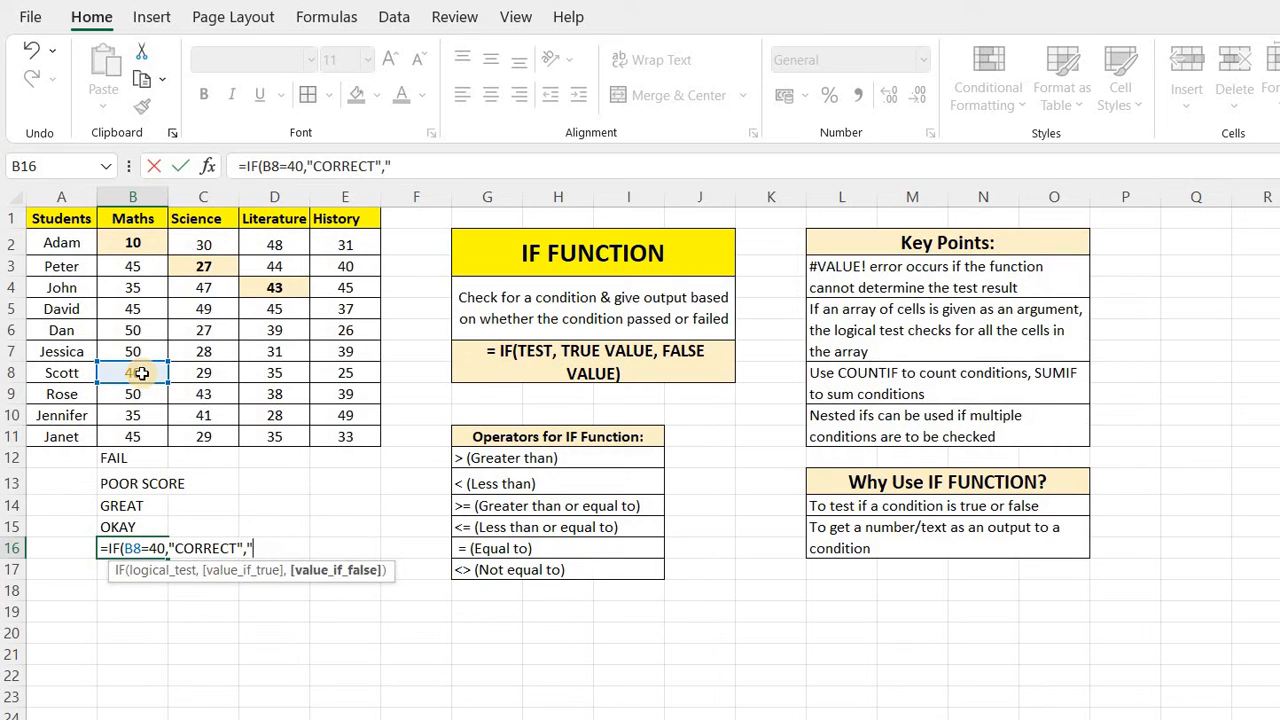
pyautogui.write('"INCORRE')
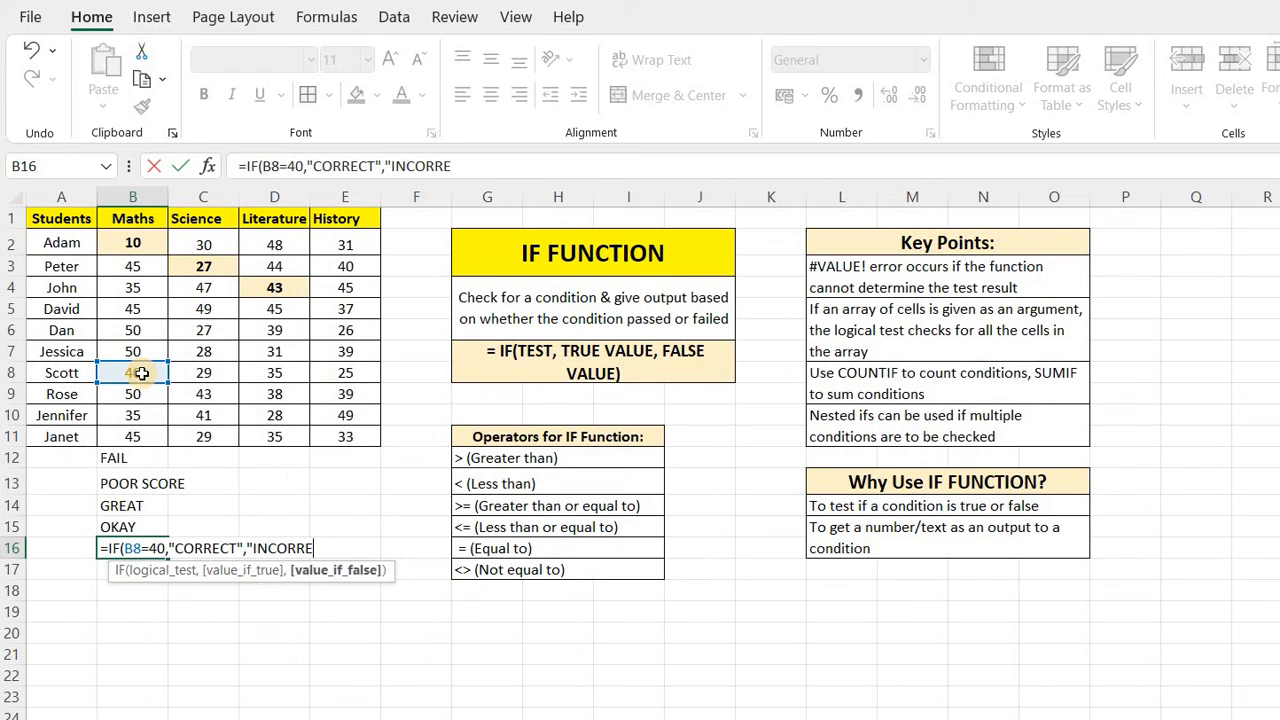
pyautogui.write('CT")')
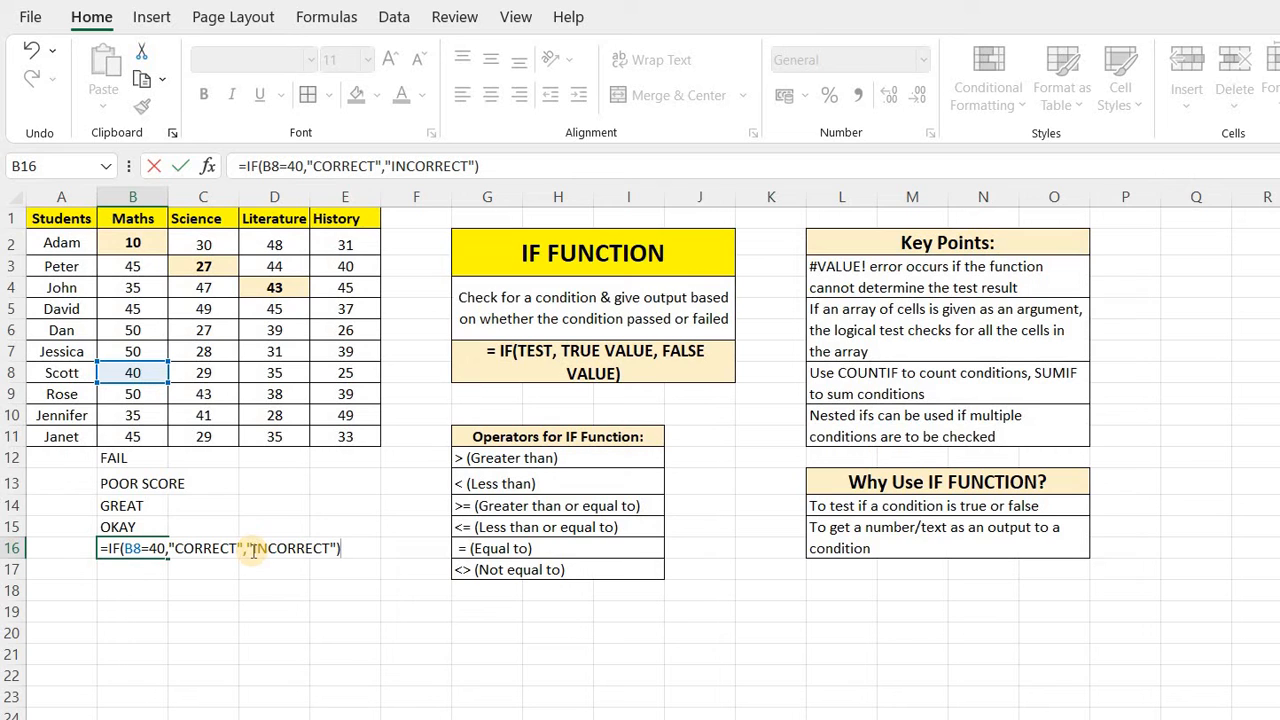
# Complete the IF formula with "CORRECT" as the true value and "INCORRECT" as the false value, and enter it.
pyautogui.press('Return')
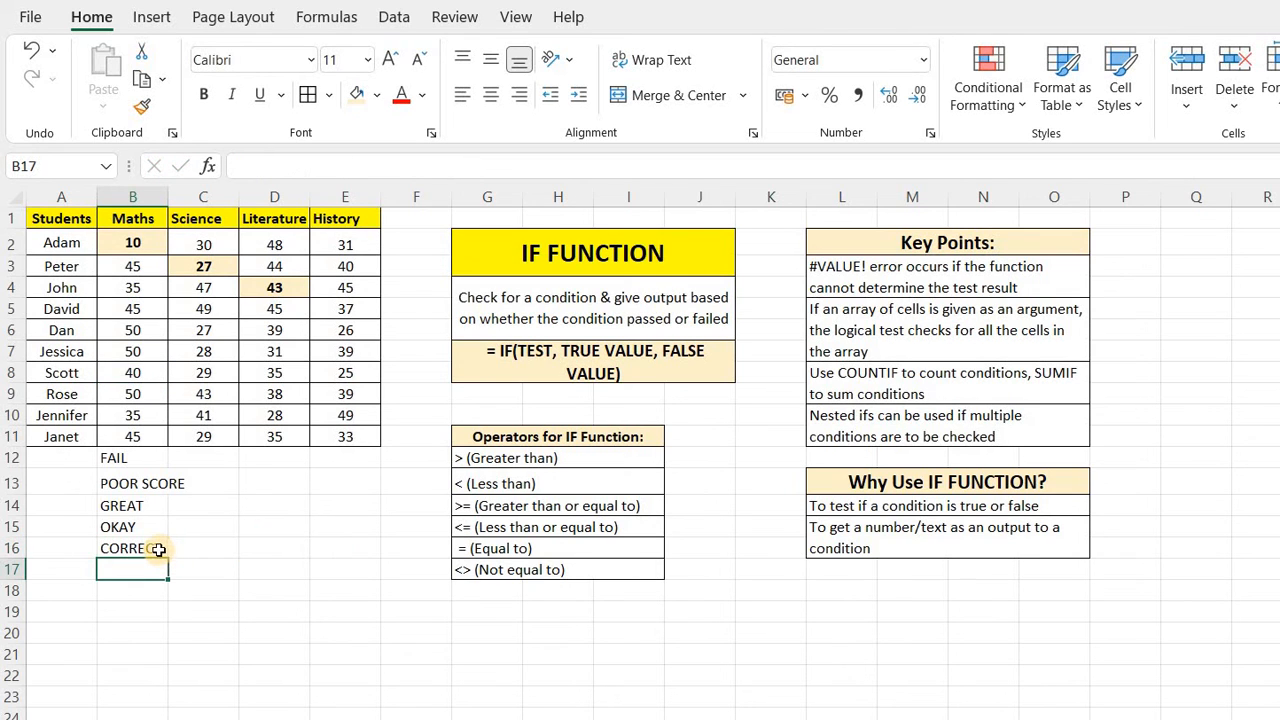
# Change B16's logical test to reference C8, Scott's Science score, and re-enter the formula.
pyautogui.click(155, 550)
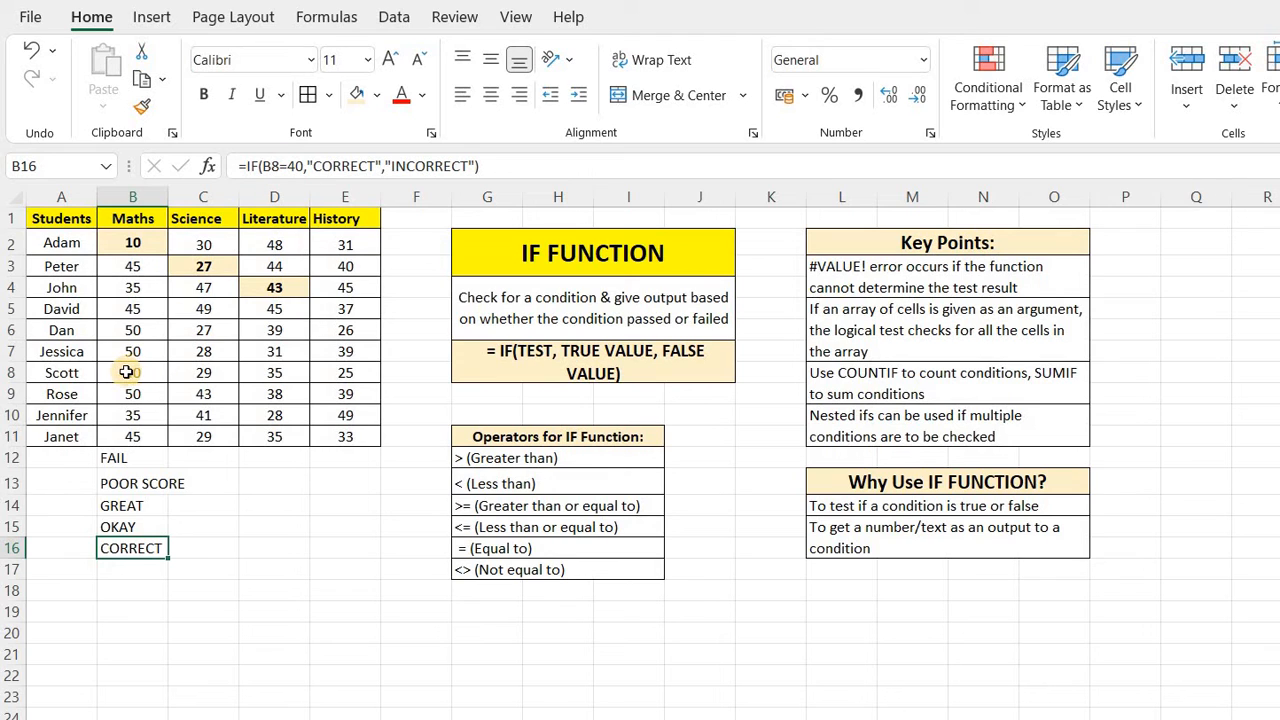
pyautogui.click(271, 168)
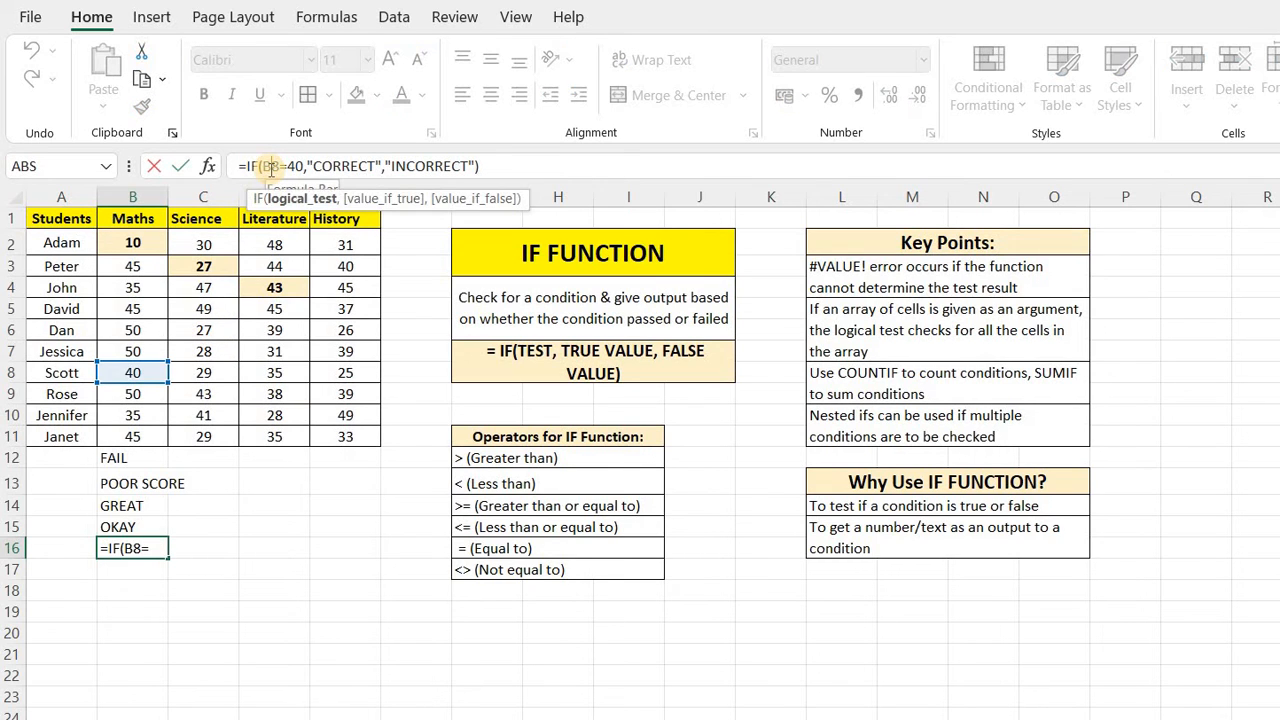
pyautogui.press('BackSpace')
pyautogui.write('C')
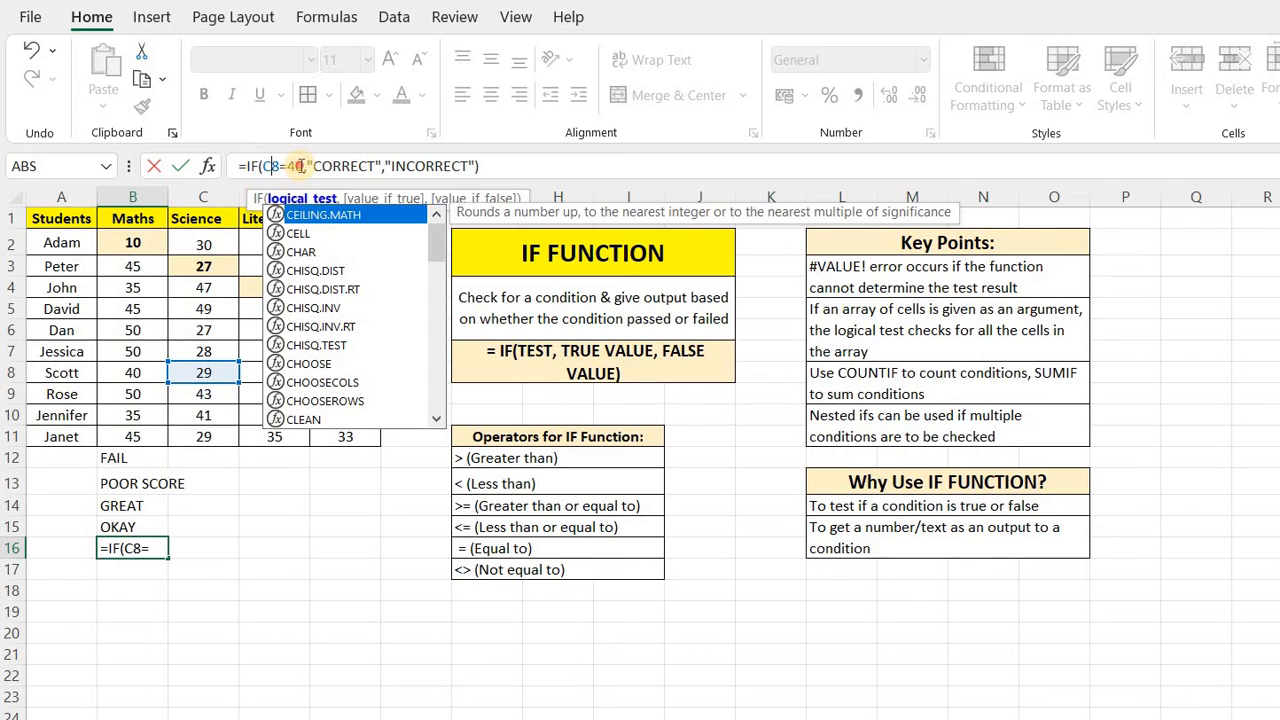
pyautogui.doubleClick(296, 166)
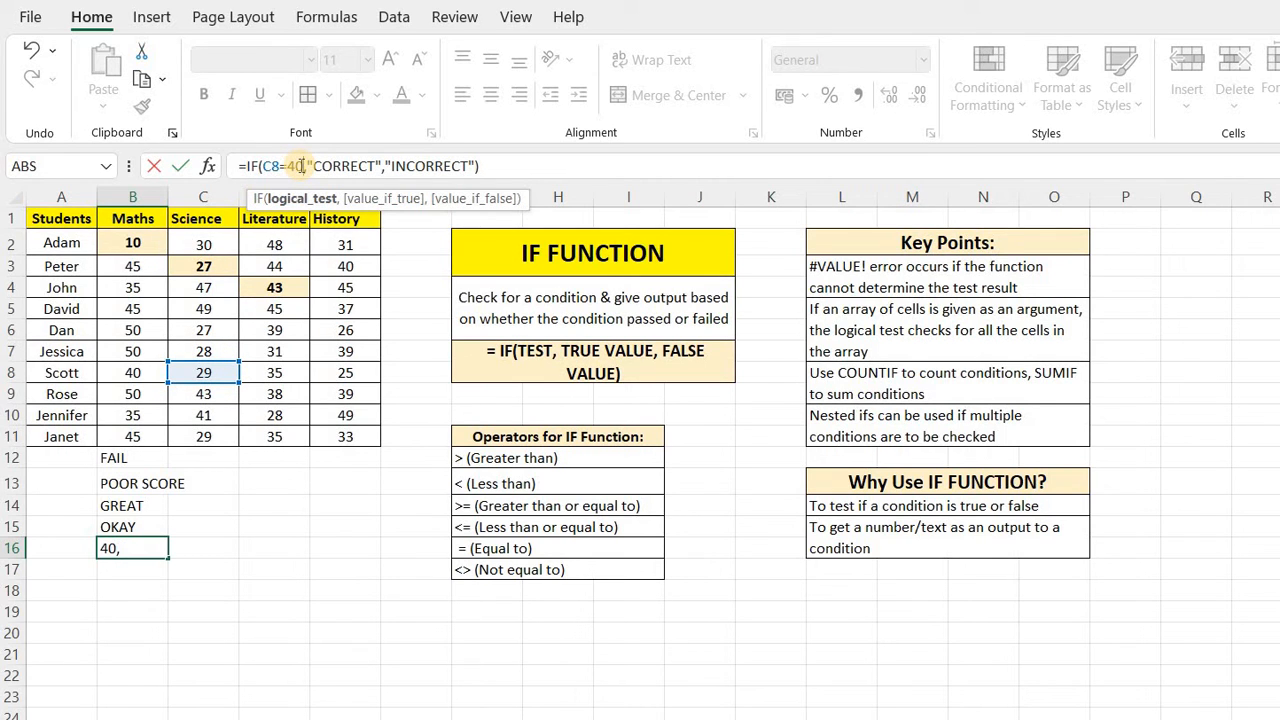
pyautogui.press('Return')
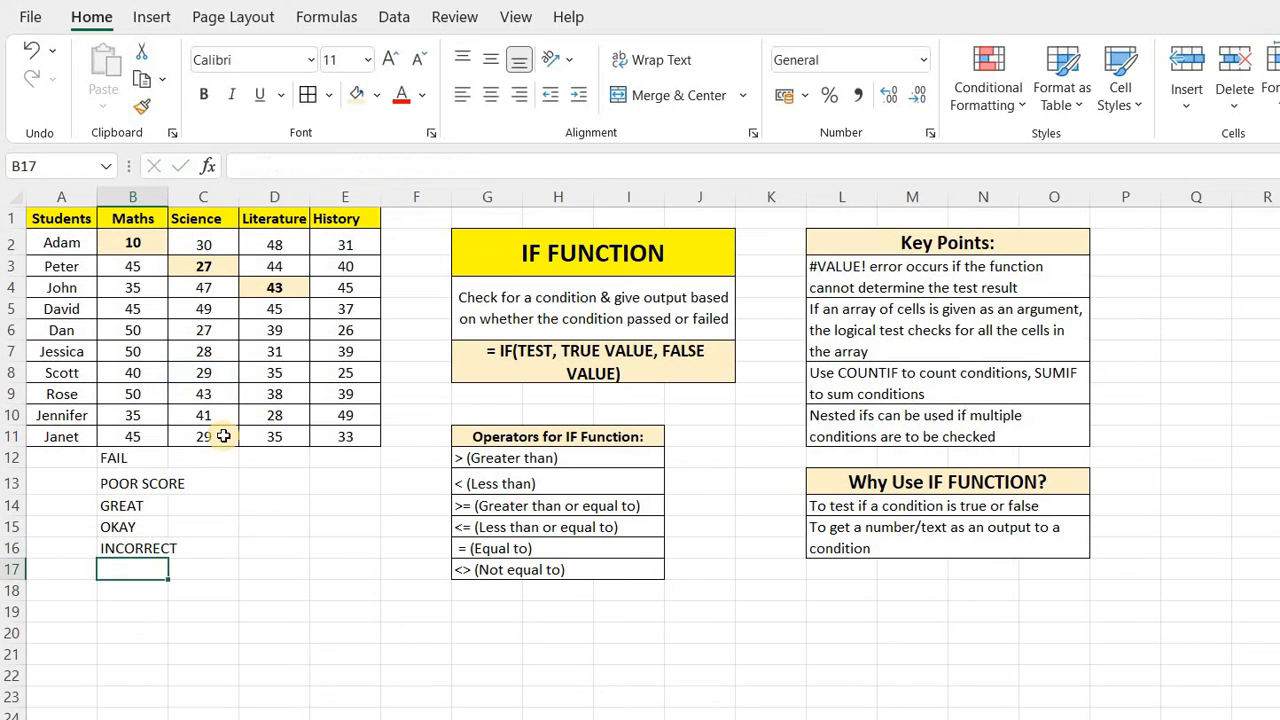
pyautogui.click(125, 550)
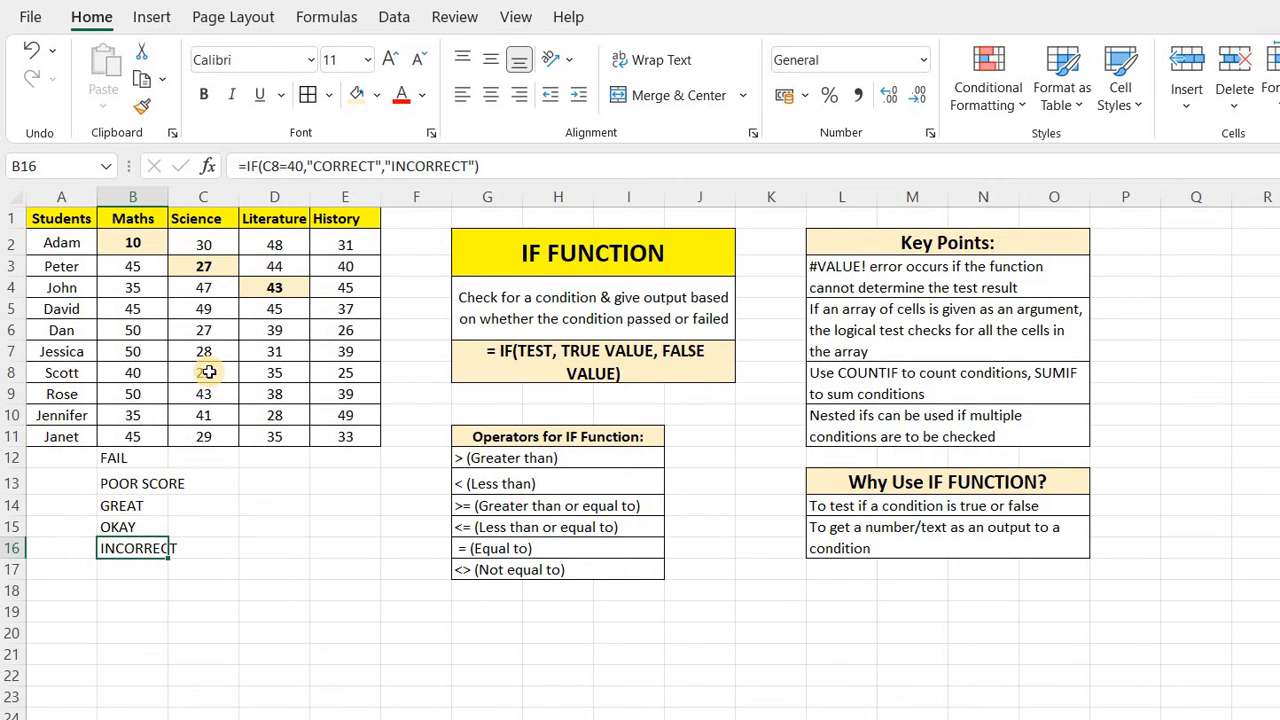
pyautogui.press('Return')
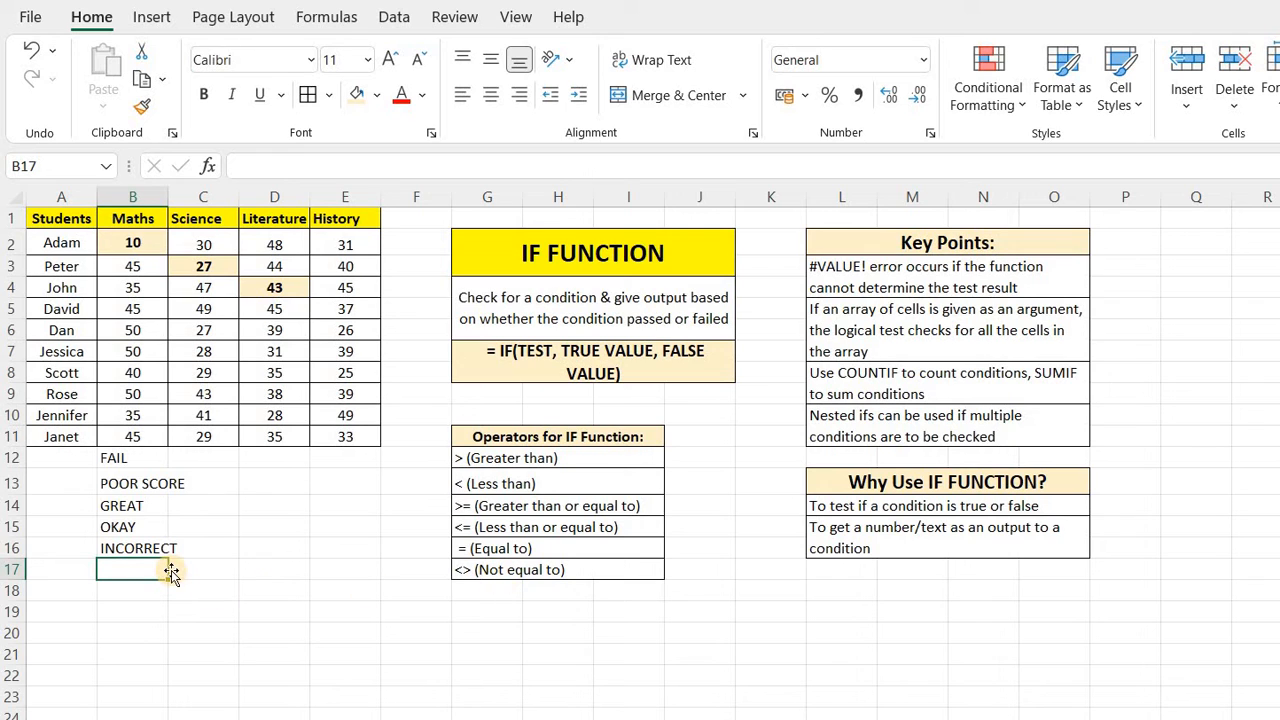
# Start an IF formula in B17 with the logical test B10<>10 on Jennifer's Maths score.
pyautogui.write('=')
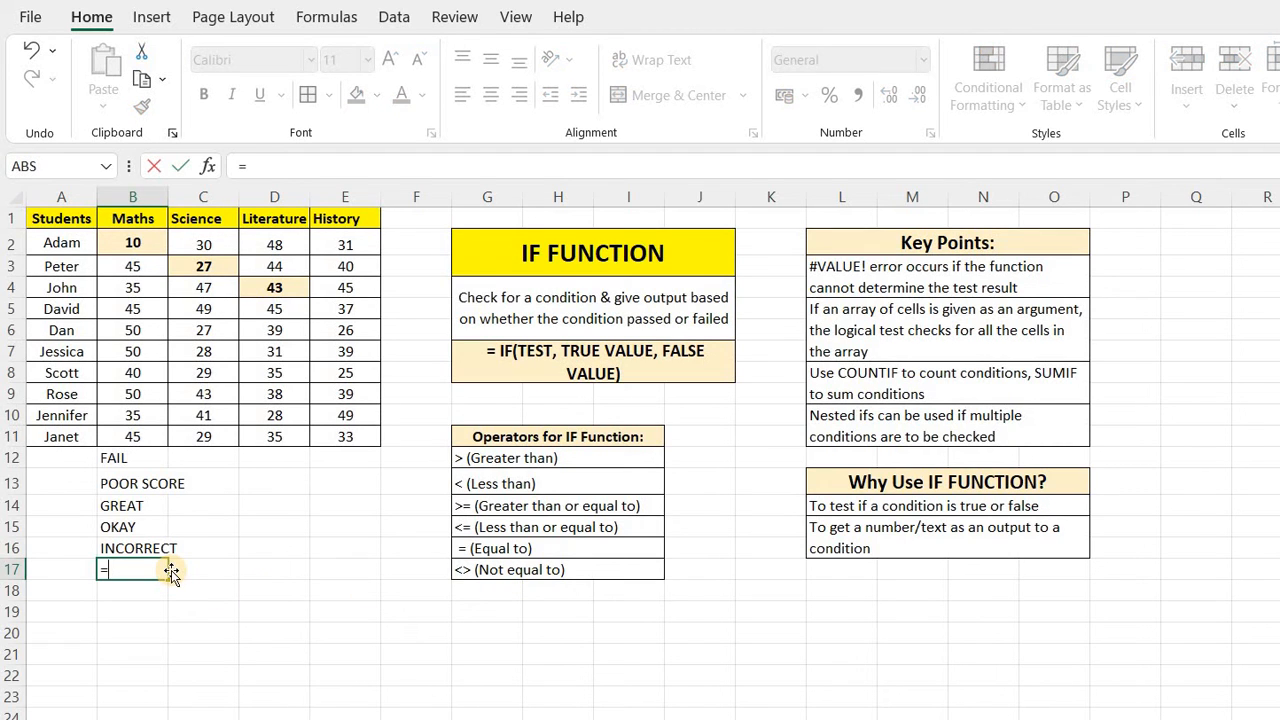
pyautogui.write('I')
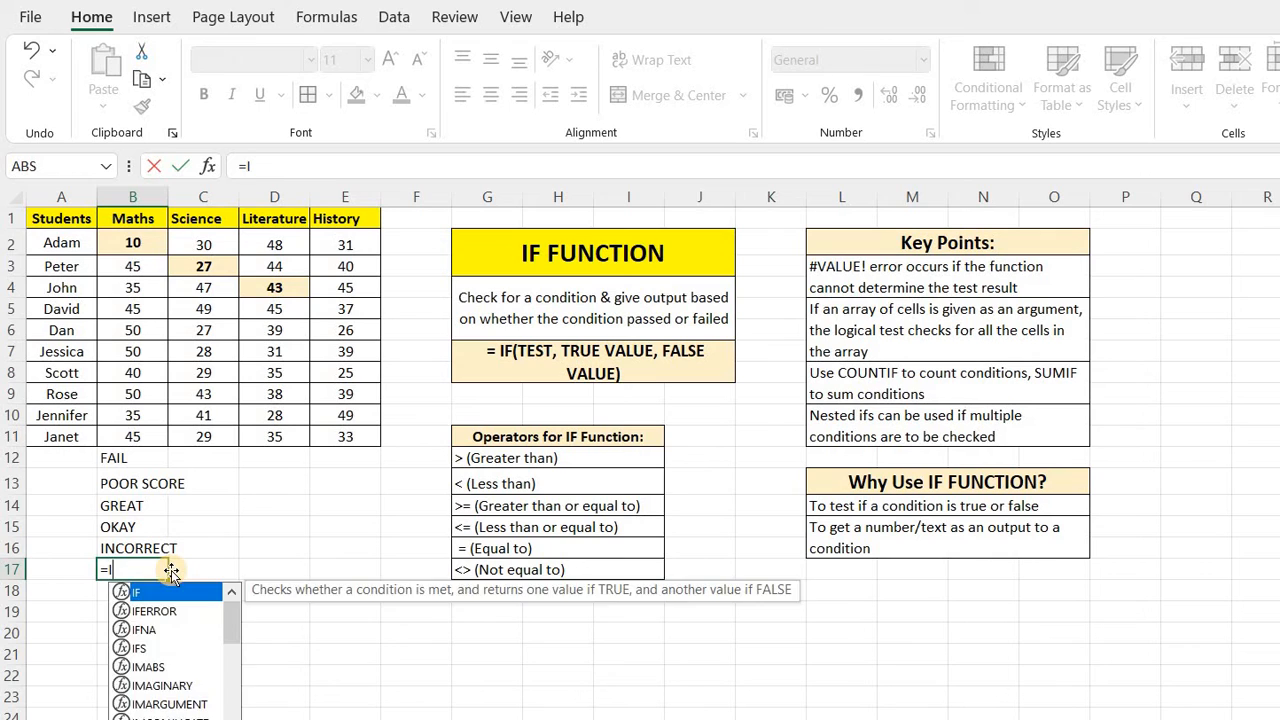
pyautogui.write('F(')
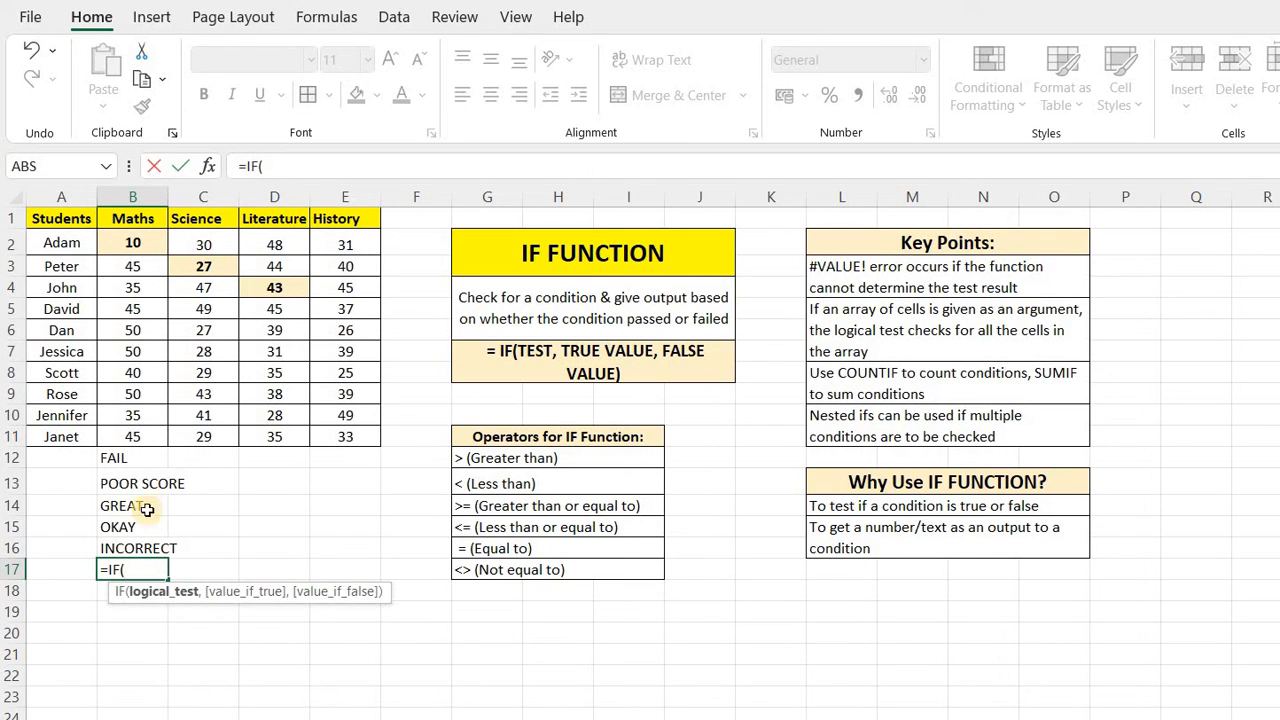
pyautogui.click(132, 415)
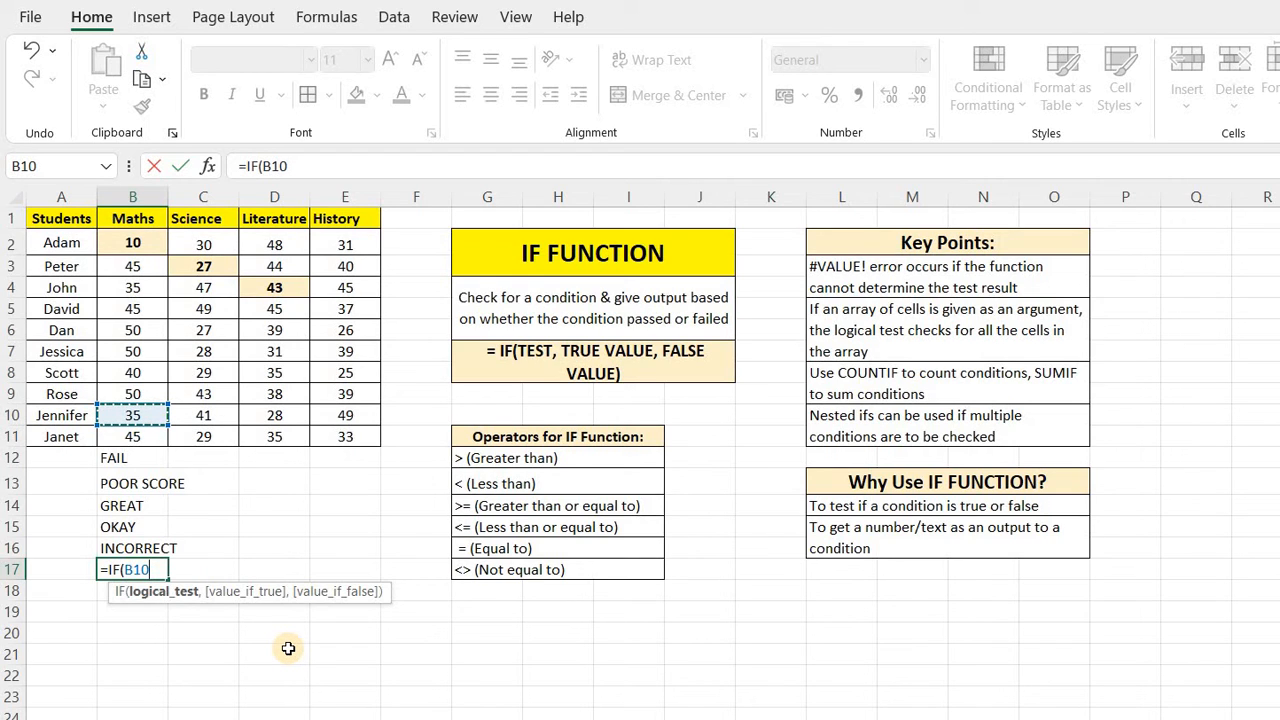
pyautogui.write('<>10,')
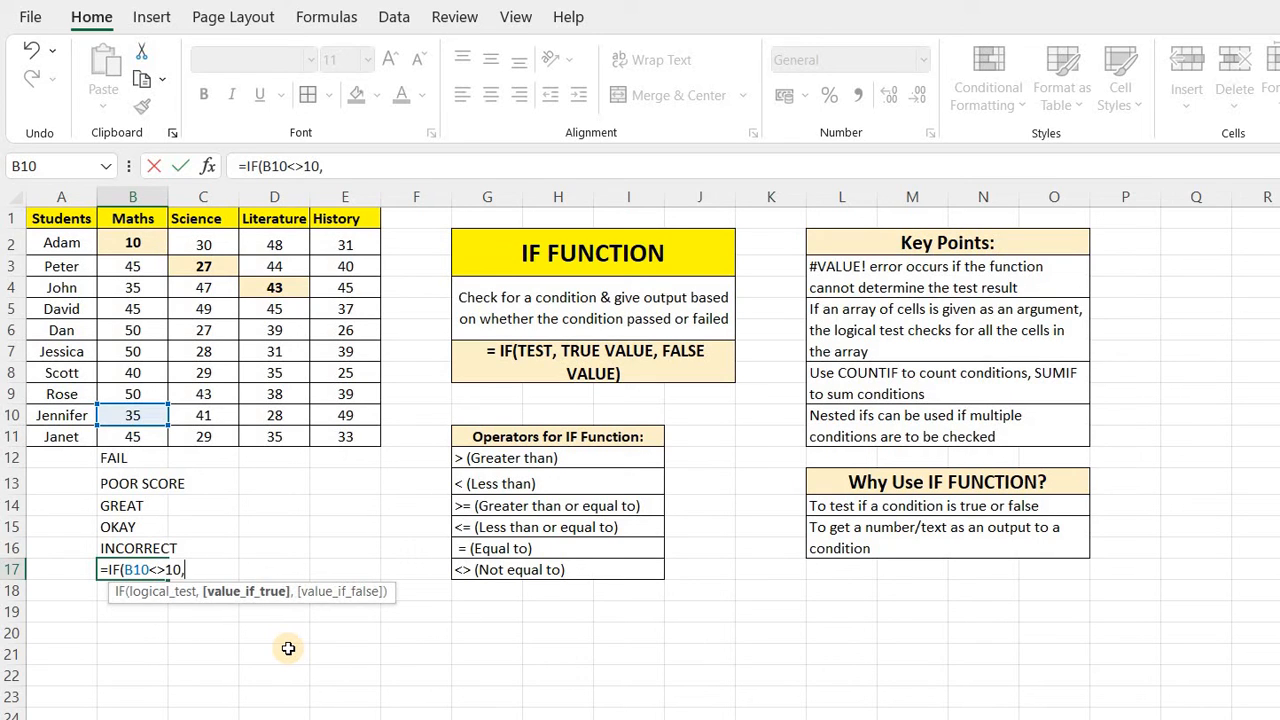
pyautogui.write('"TRUE",')
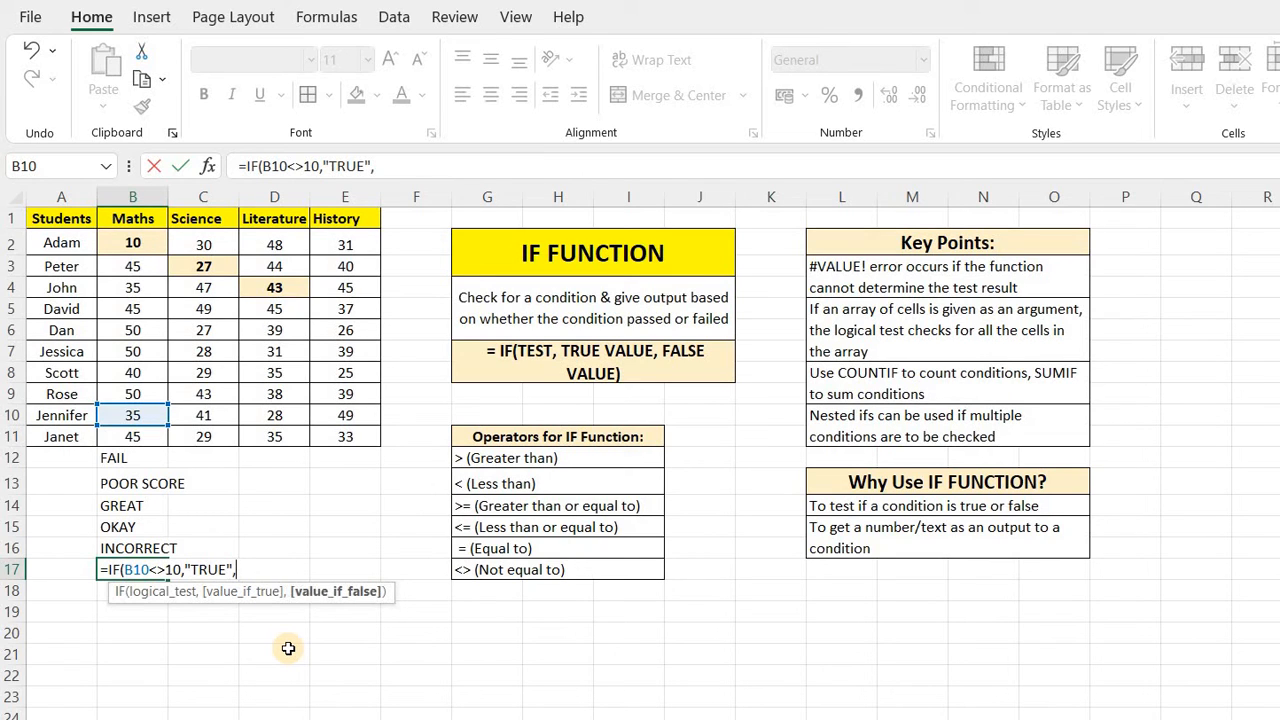
pyautogui.write('"FALSE")')
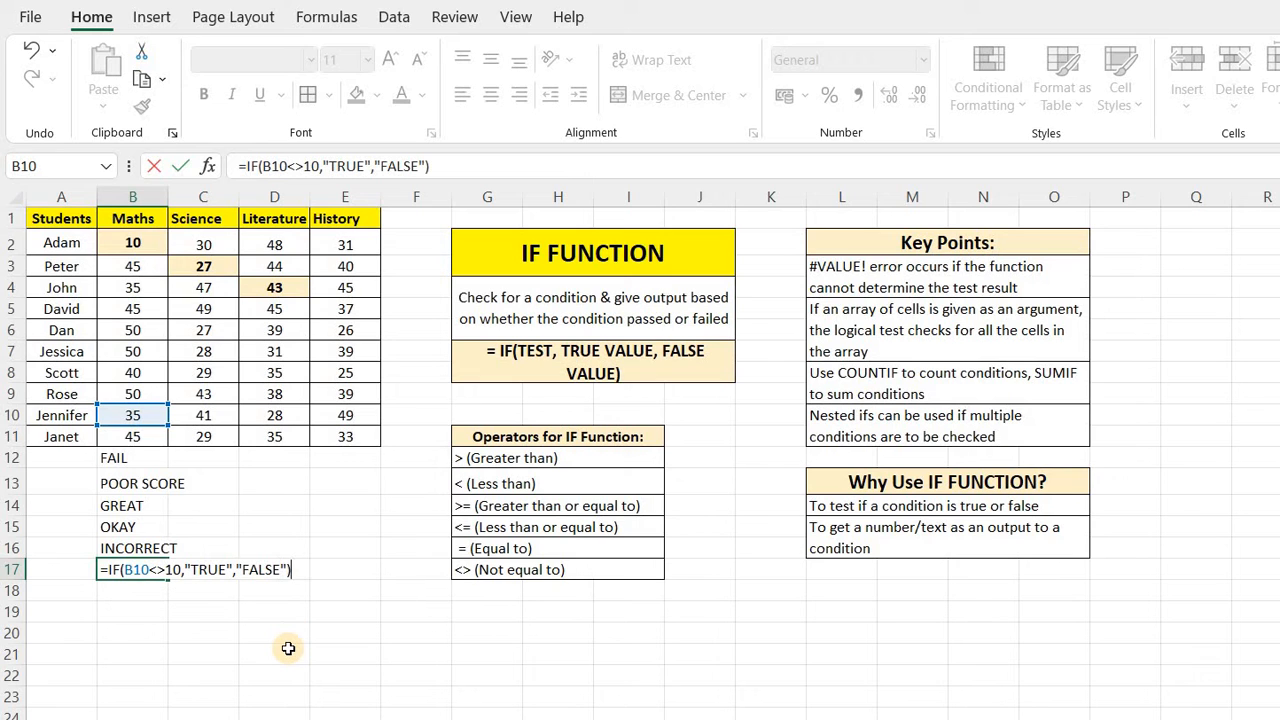
# Complete the IF formula with "TRUE" as the true value and "FALSE" as the false value, and enter it.
pyautogui.press('Return')
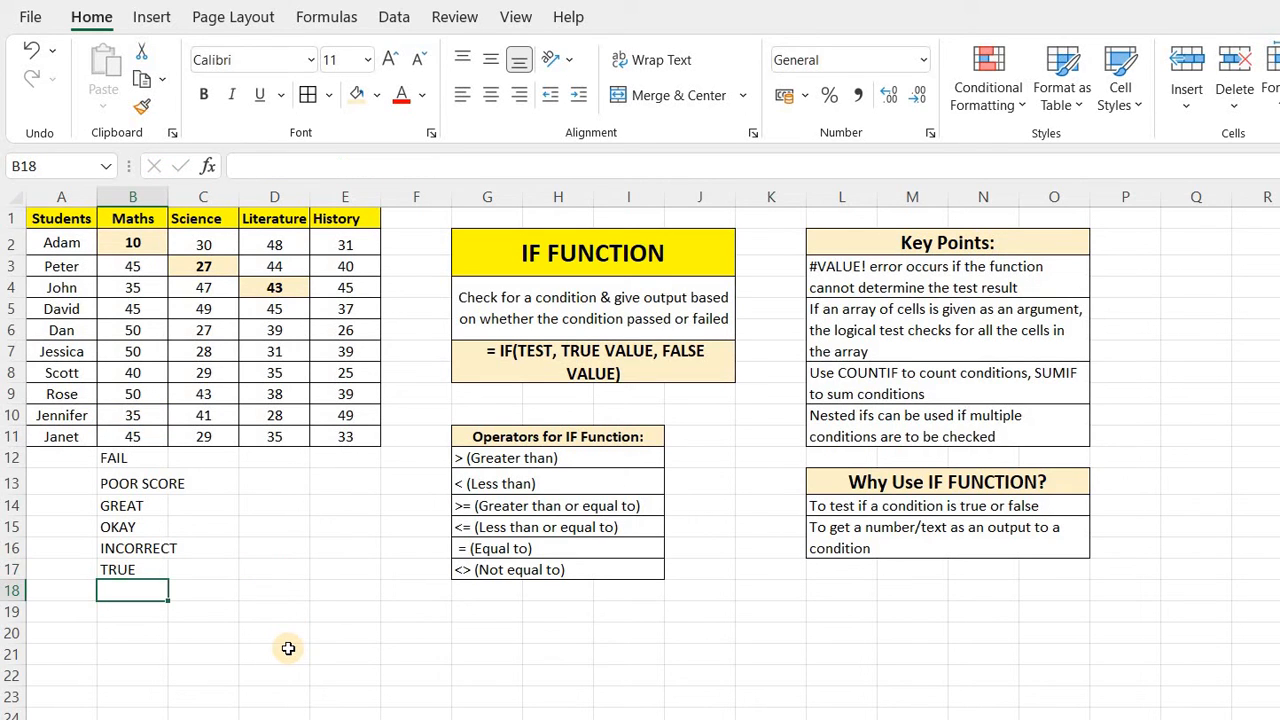
# Set Jennifer's Maths score in B10 to 10 to test the B17 formula's not-equal condition.
pyautogui.press('Up')
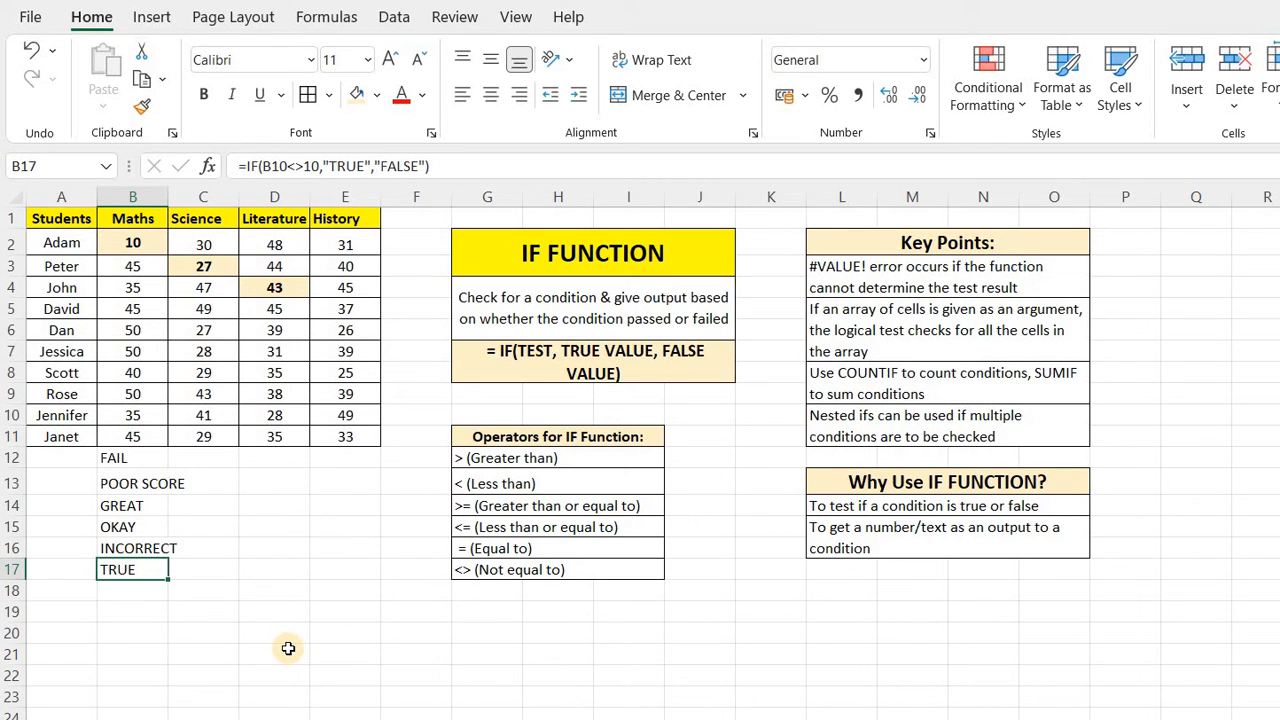
pyautogui.click(137, 415)
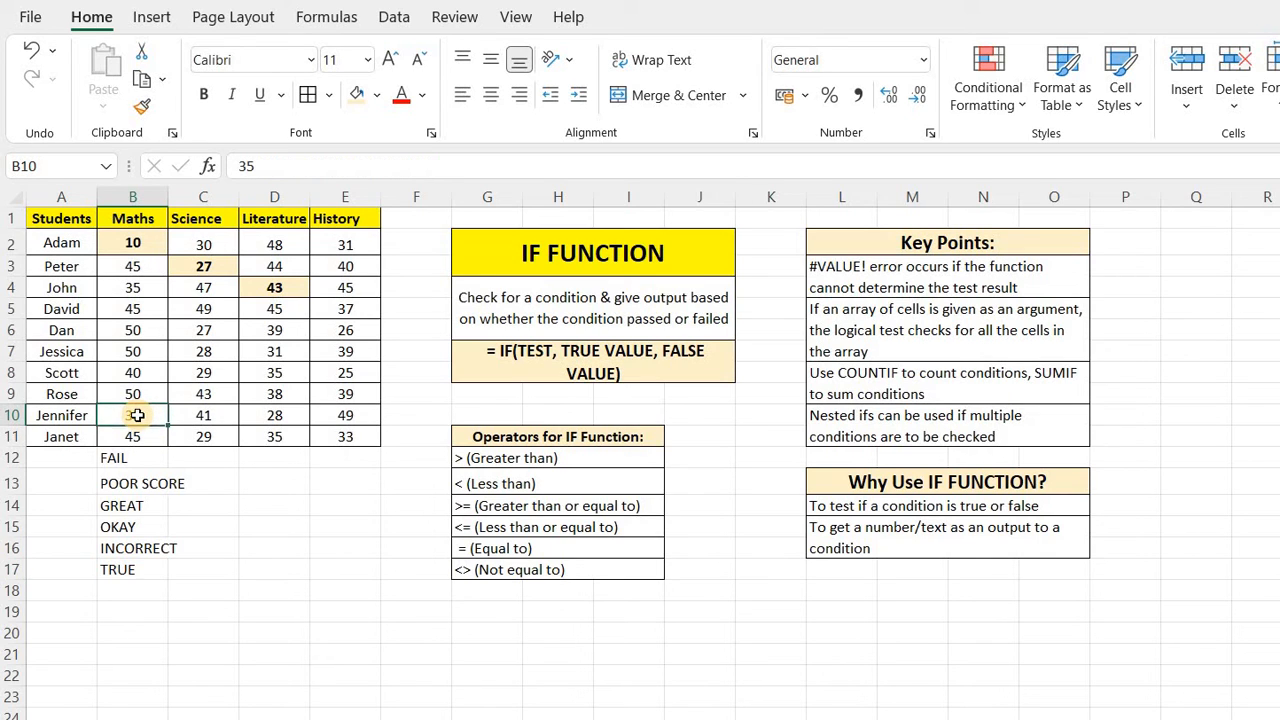
pyautogui.click(130, 569)
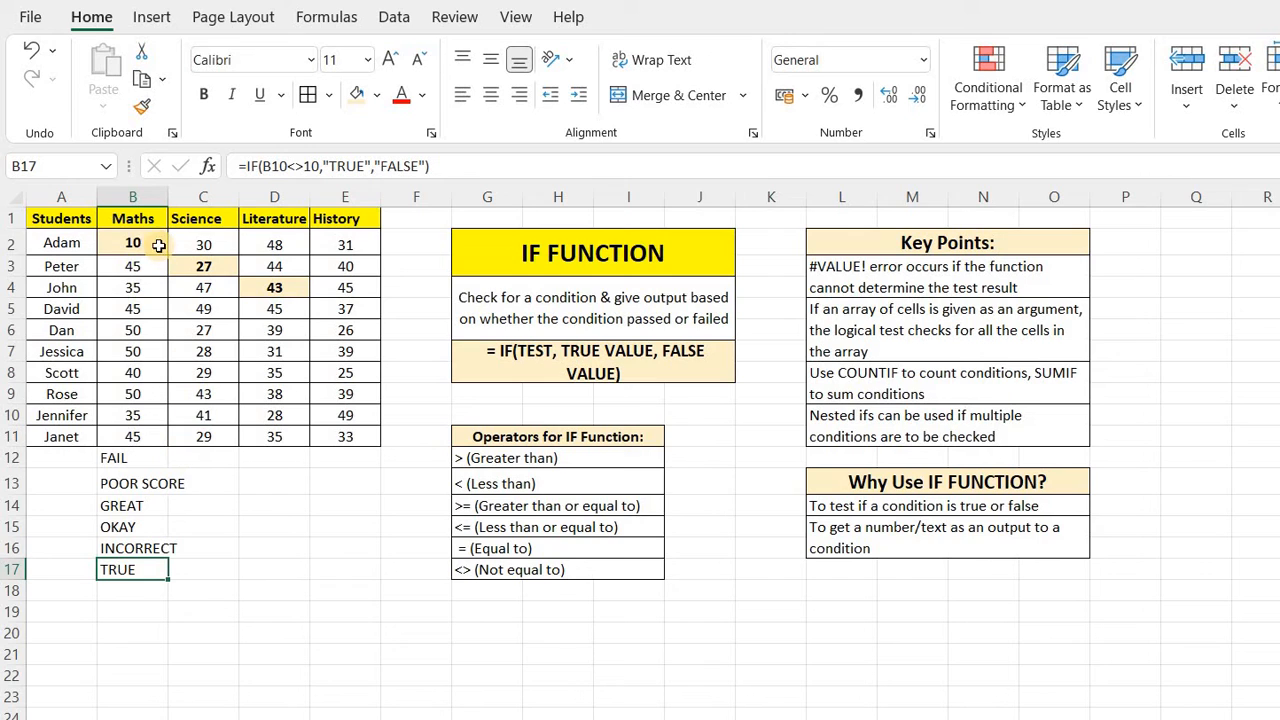
pyautogui.click(136, 420)
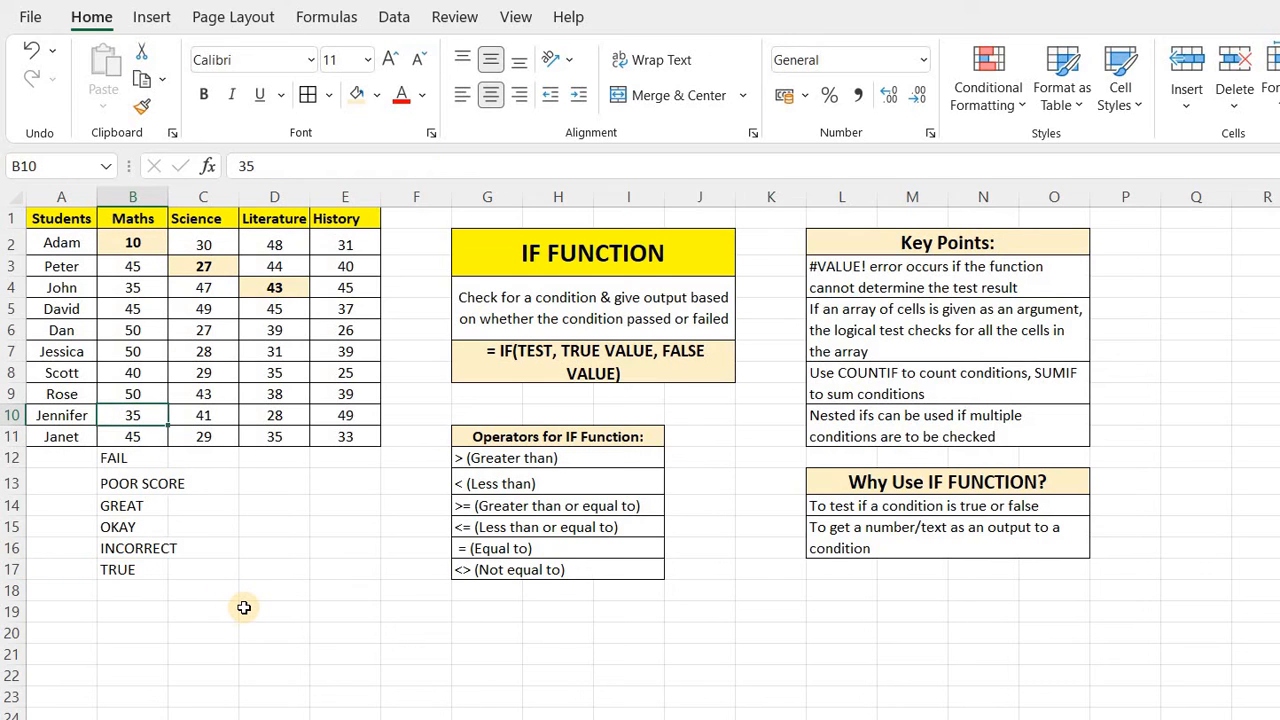
pyautogui.write('10')
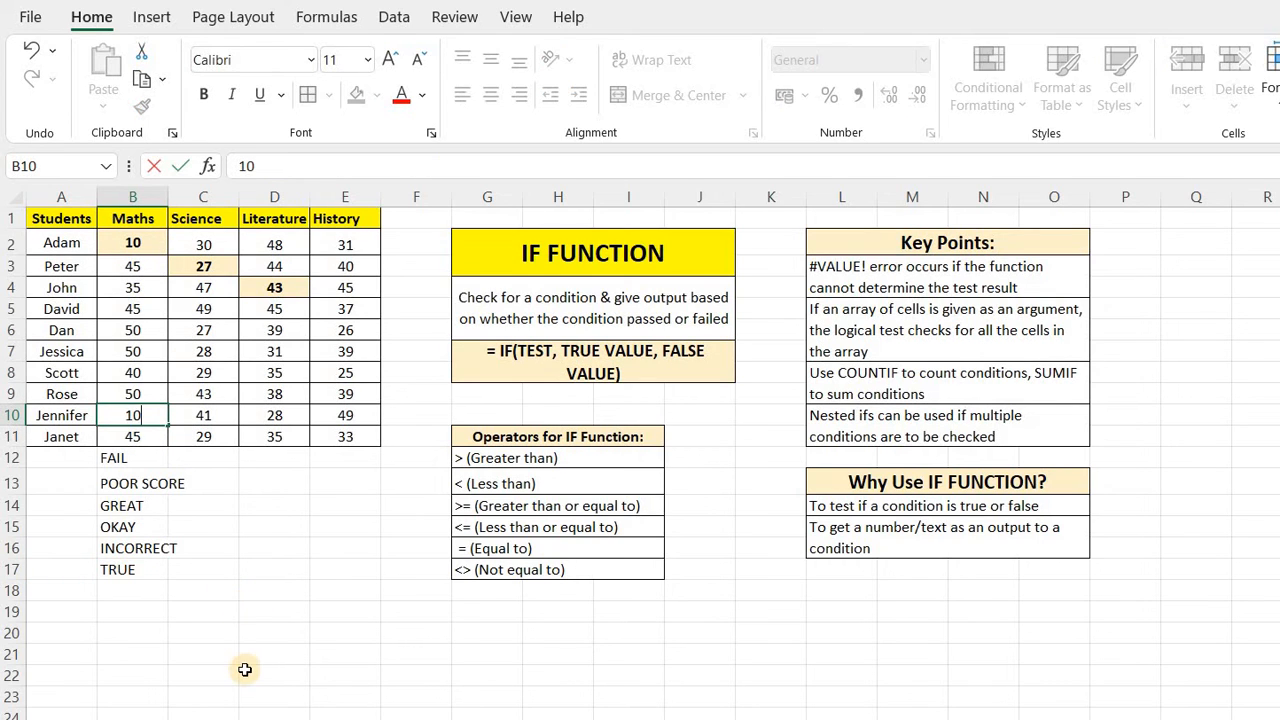
pyautogui.click(246, 670)
pyautogui.click(133, 568)
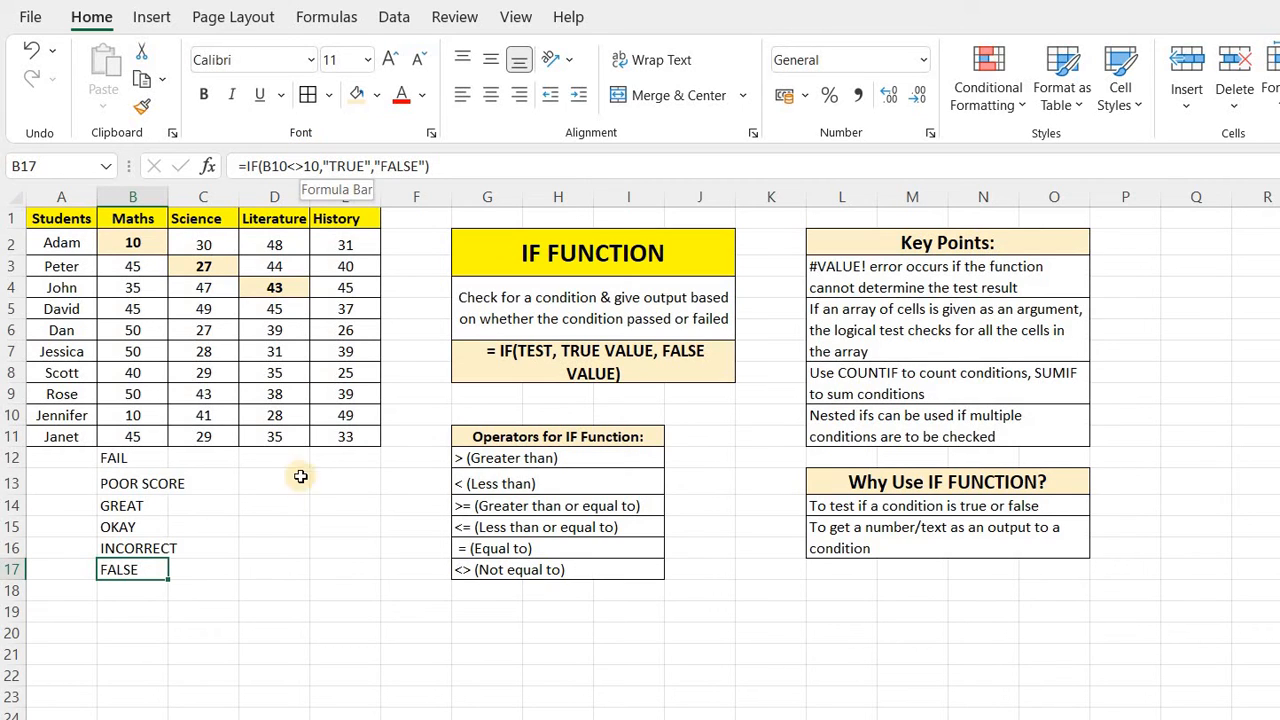
pyautogui.click(215, 588)
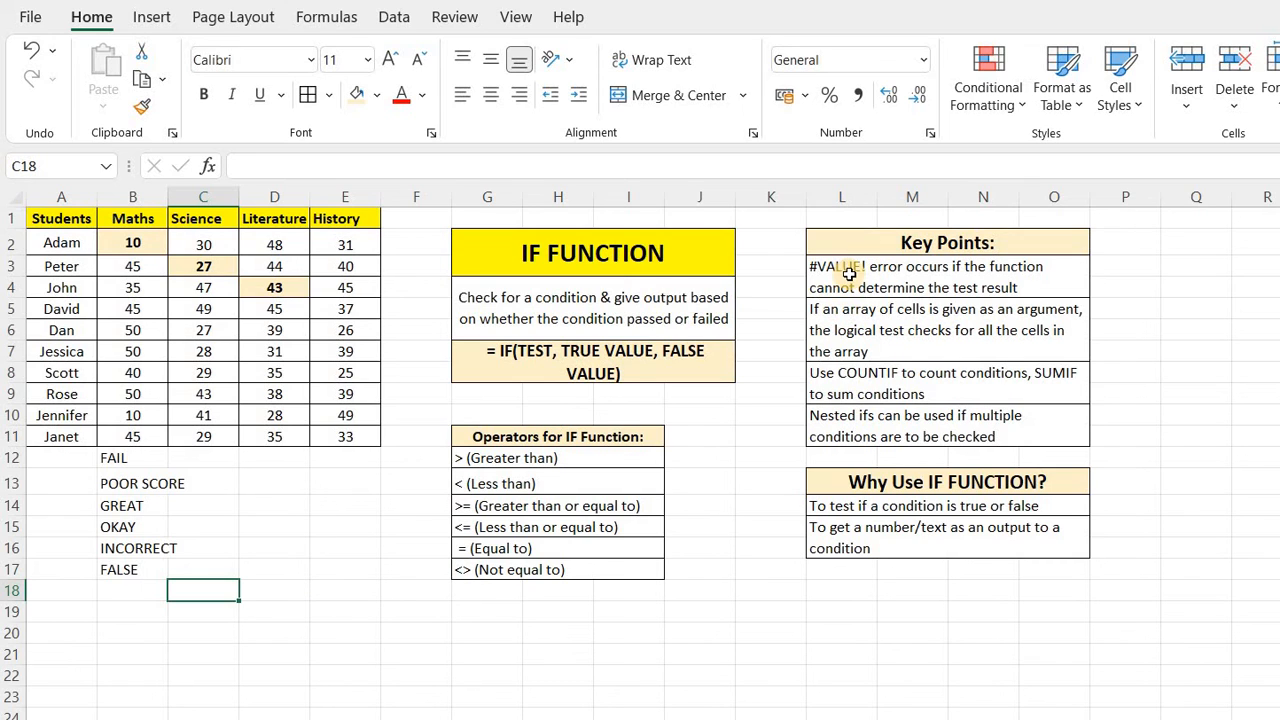
# Examine the Key Points note on array arguments, B14's formula, and the History scores in E2:E11.
pyautogui.click(1130, 308)
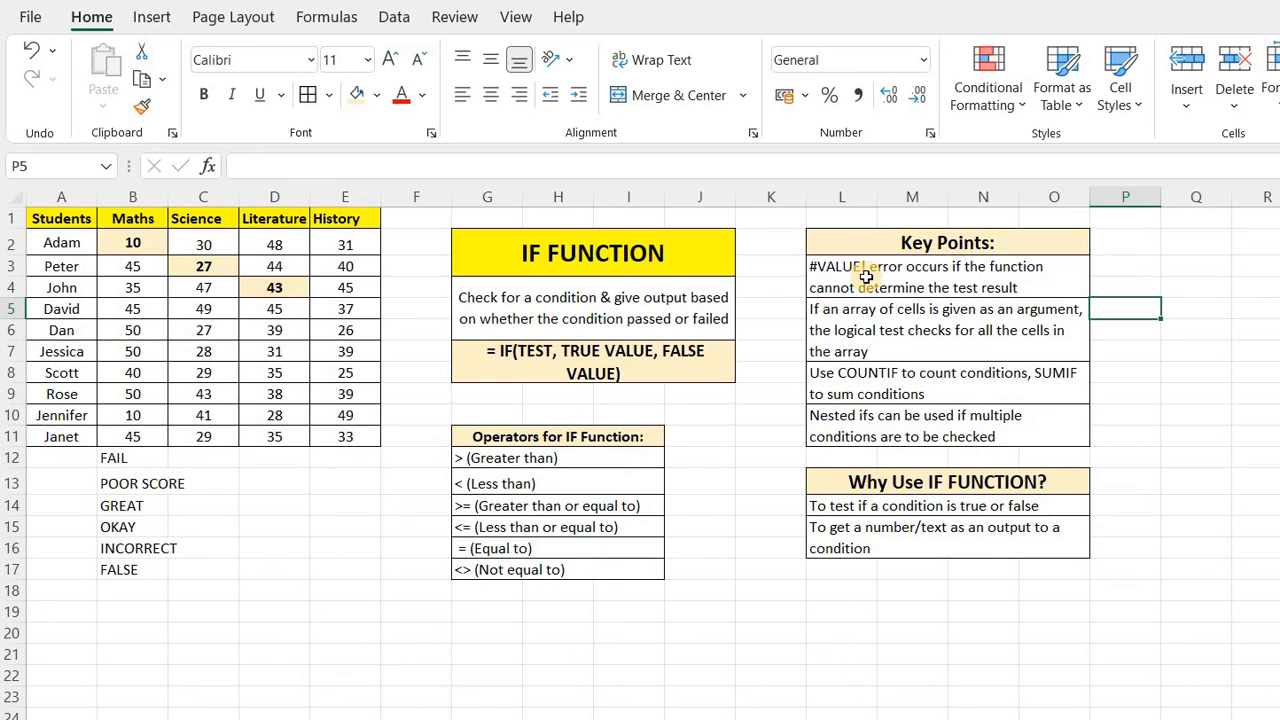
pyautogui.click(881, 328)
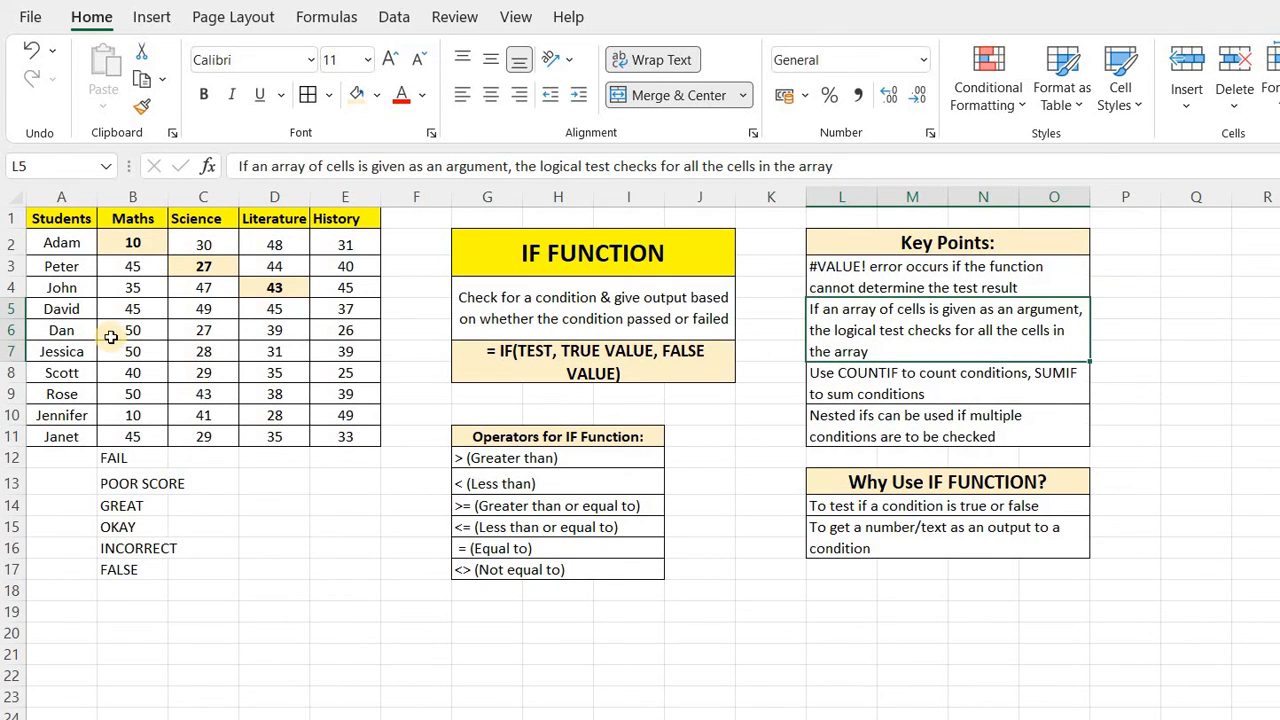
pyautogui.click(136, 502)
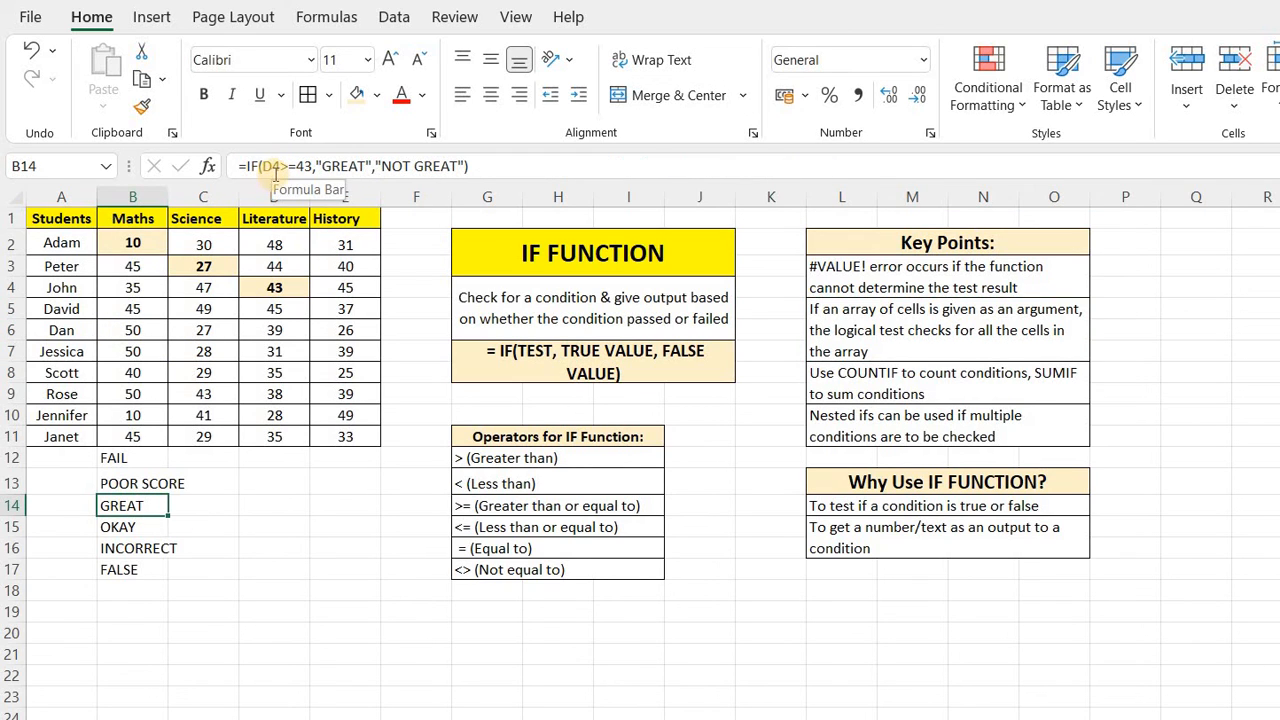
pyautogui.click(331, 530)
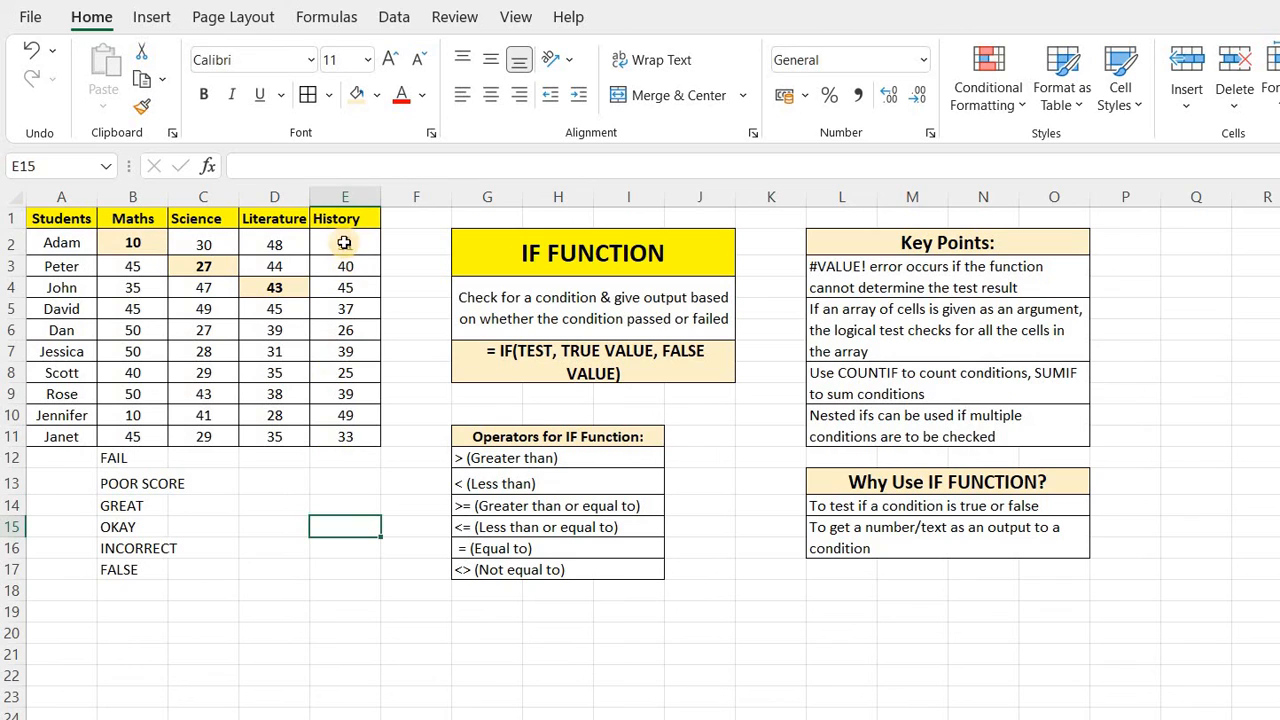
pyautogui.moveTo(345, 243); pyautogui.dragTo(346, 438)
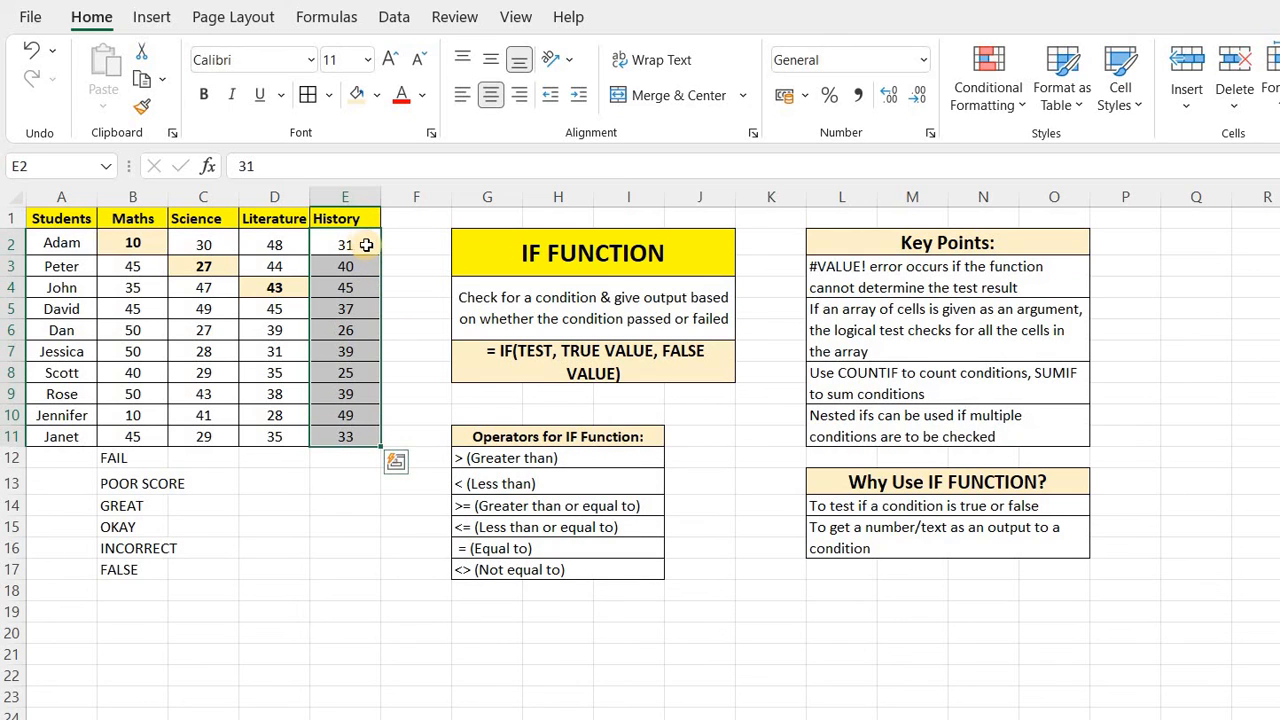
pyautogui.click(385, 550)
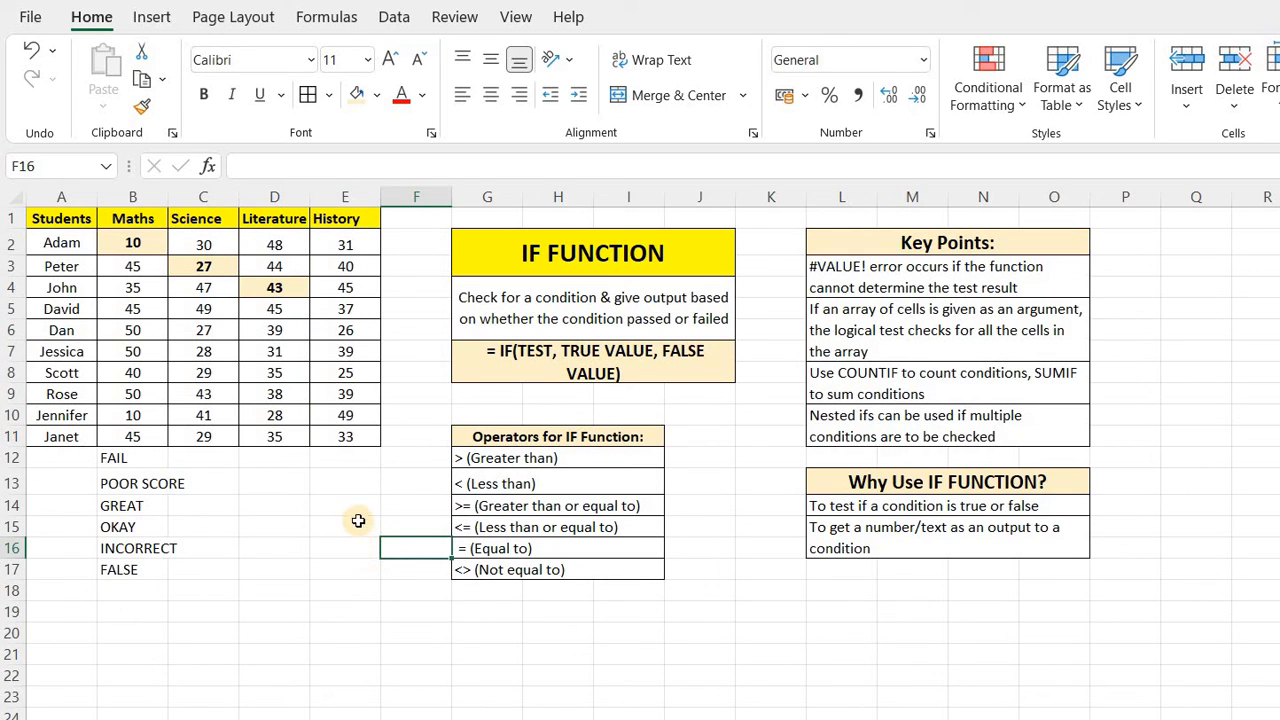
# Review the nested-IF key point, the Why Use IF FUNCTION notes, and B12's formula.
pyautogui.click(1172, 458)
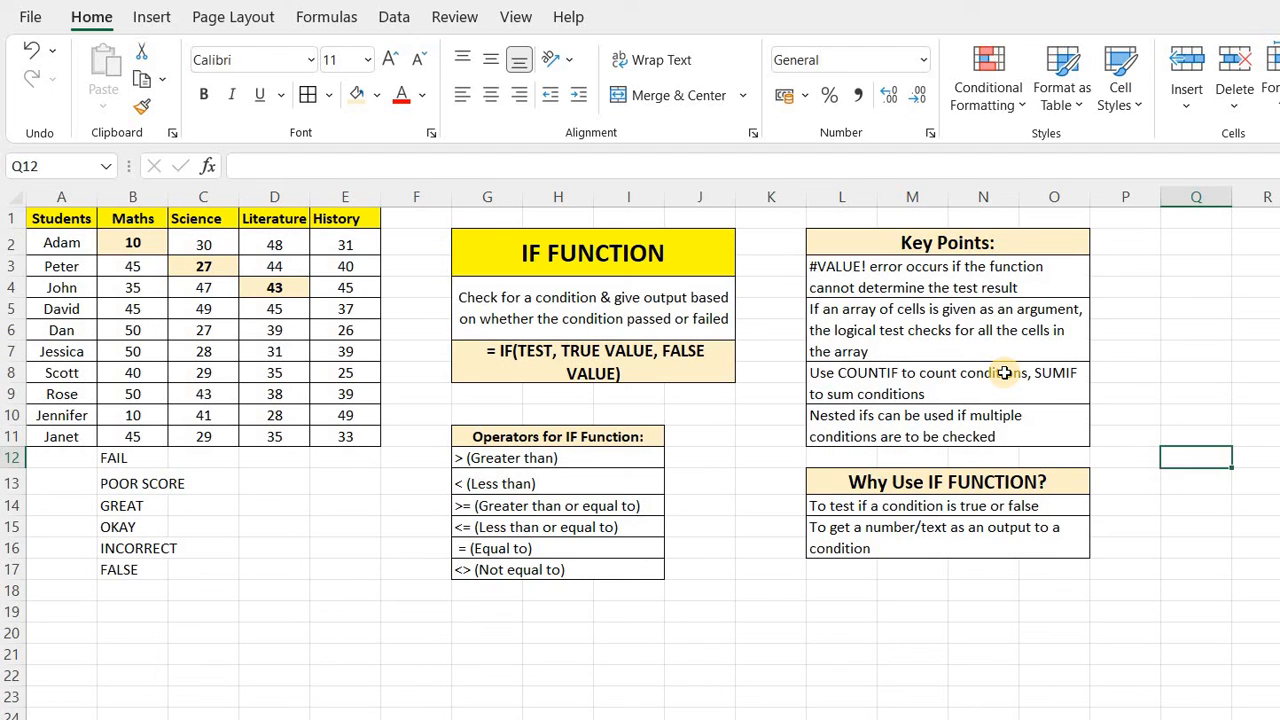
pyautogui.click(866, 437)
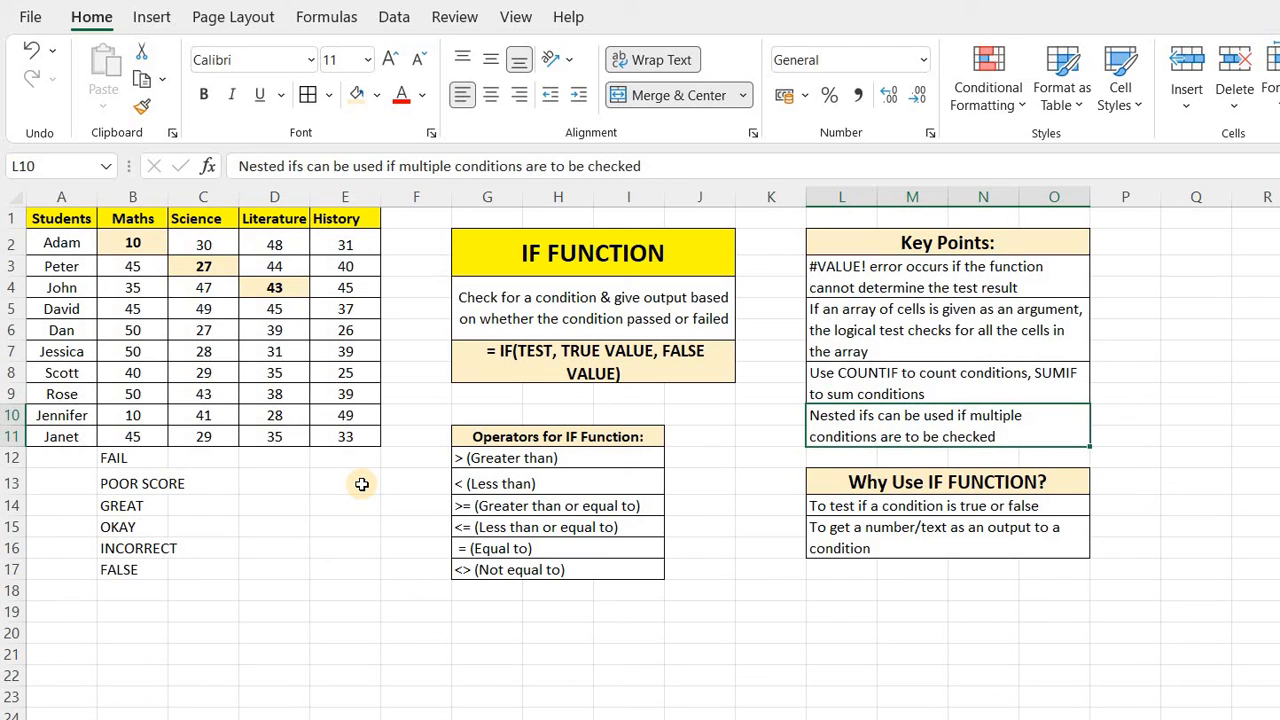
pyautogui.click(985, 625)
pyautogui.moveTo(895, 478); pyautogui.dragTo(915, 548)
pyautogui.click(838, 508)
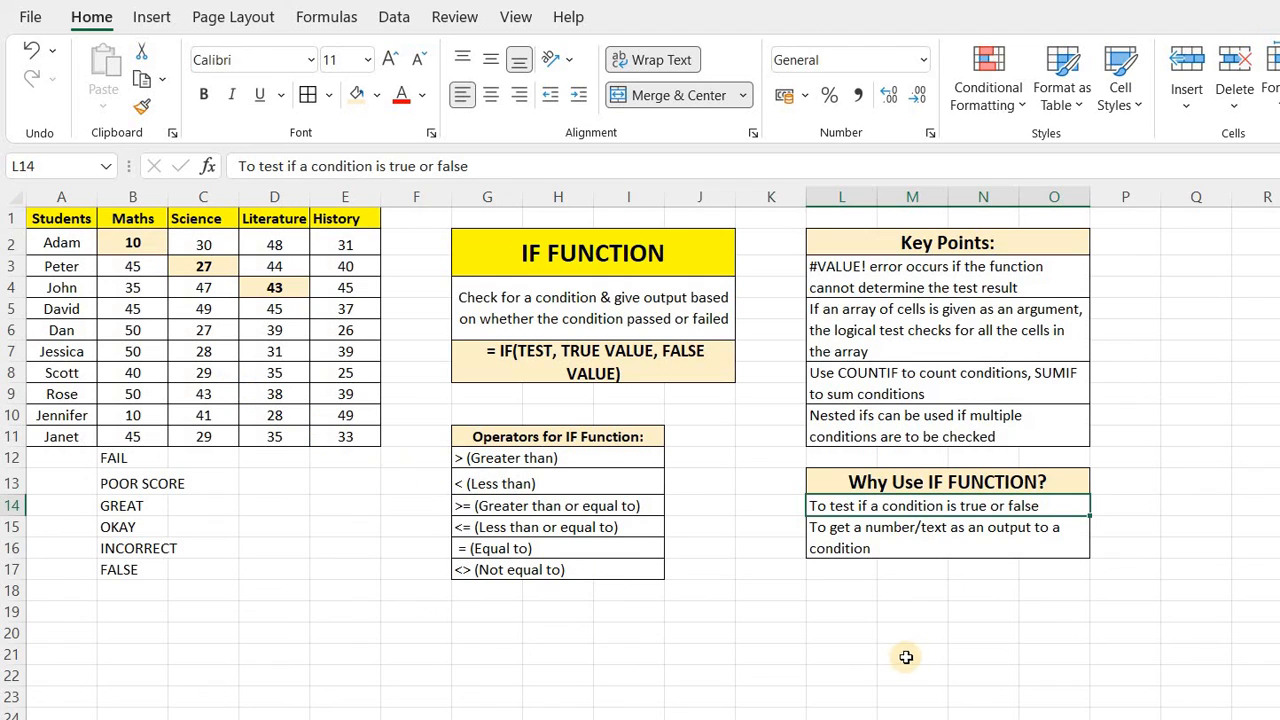
pyautogui.click(859, 541)
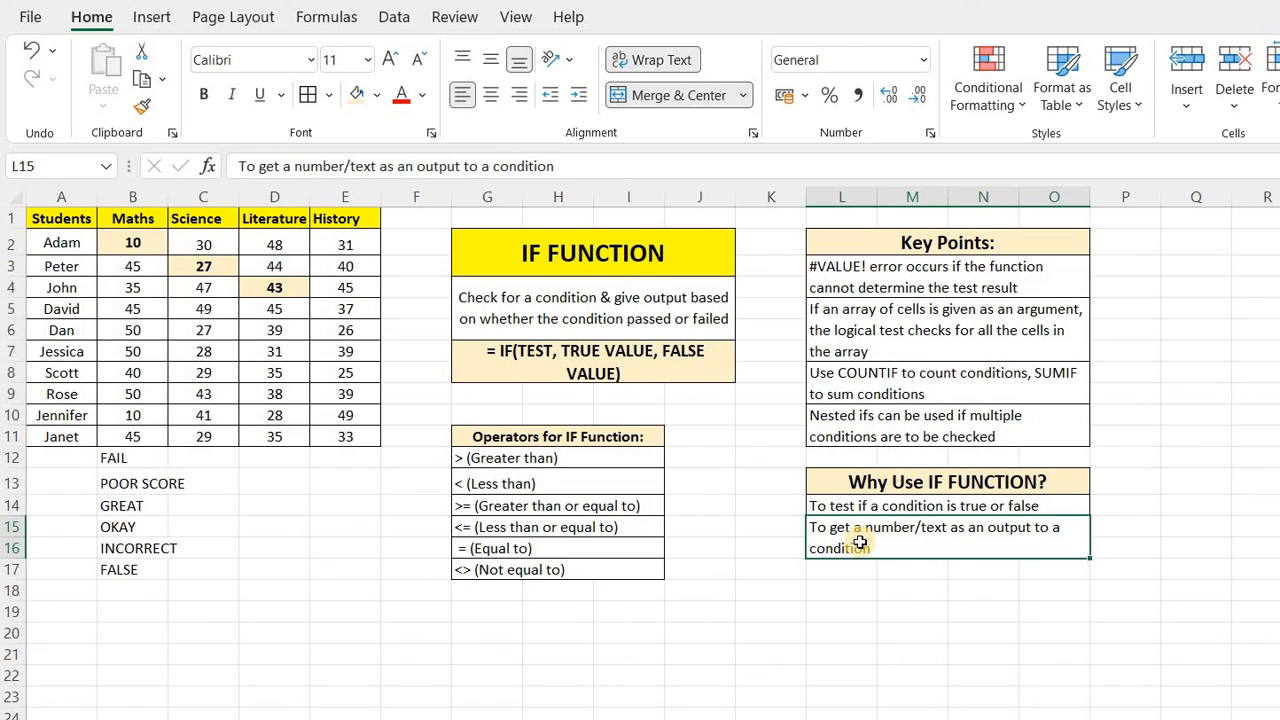
pyautogui.click(124, 463)
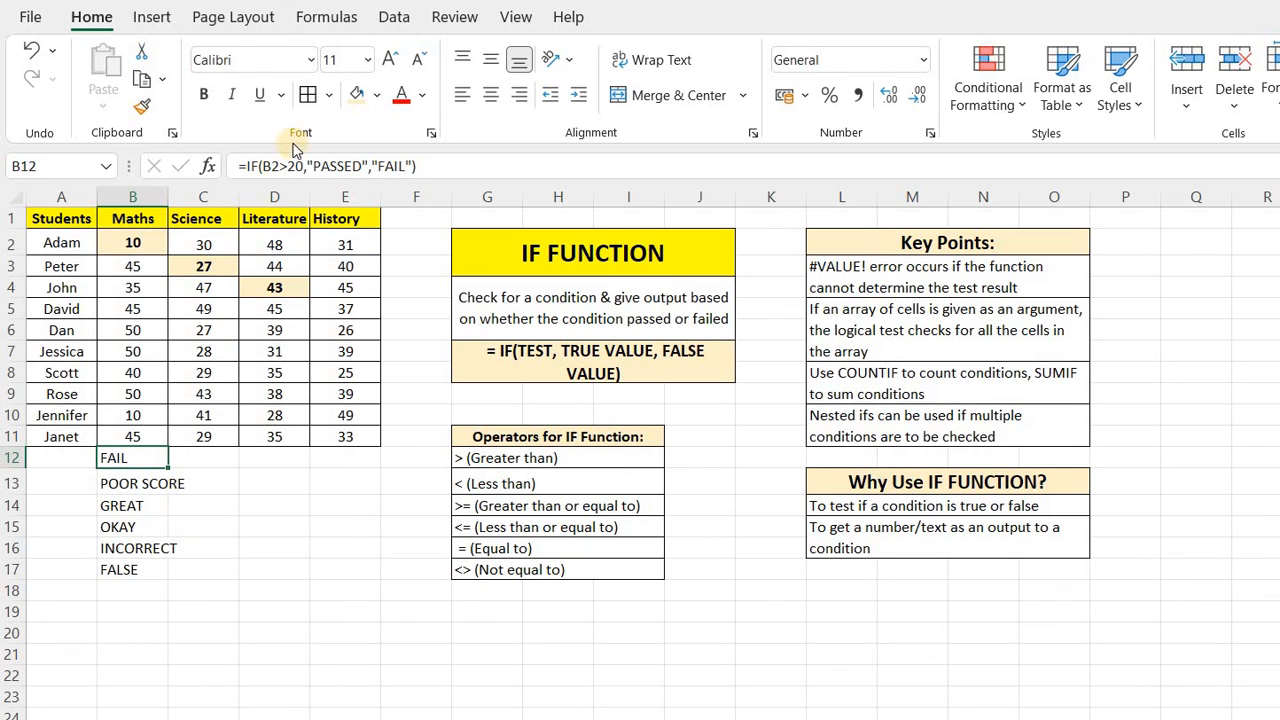